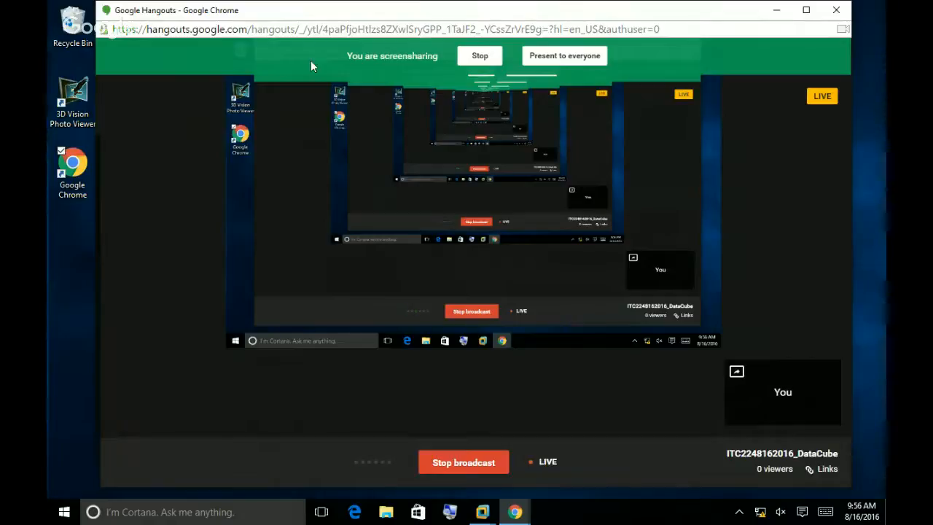
Minimize the Google Hangouts window and show the Windows 10 x64 (2) virtual machine in VMware Workstation full screen
click(775, 11)
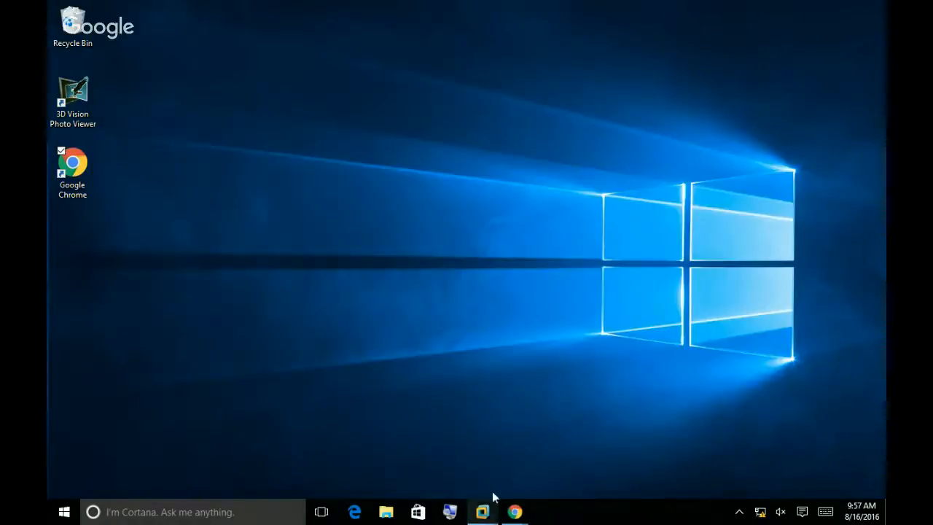
mouse_move(481, 510)
click(542, 412)
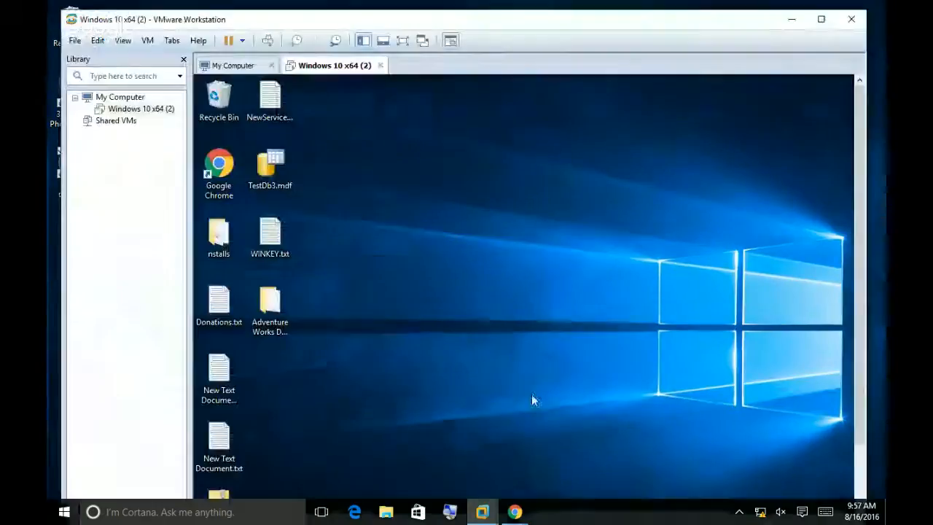
click(402, 40)
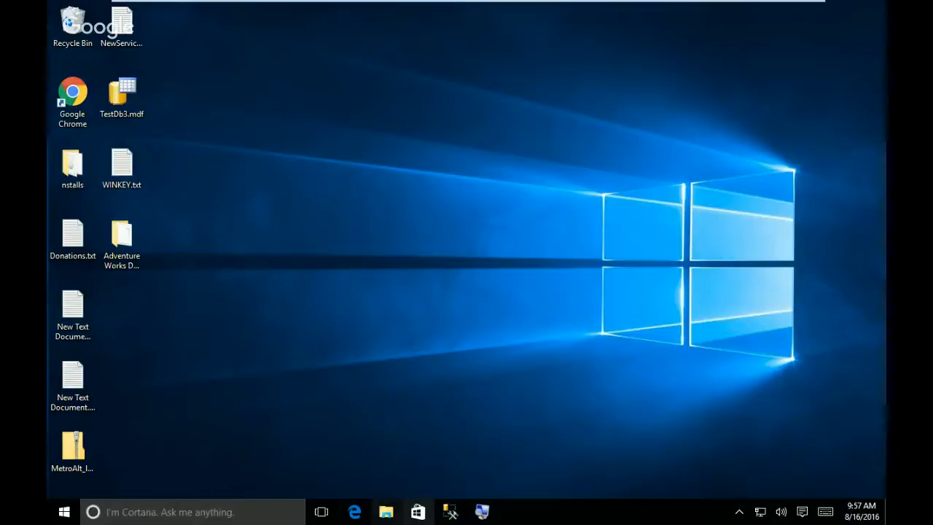
Open SQL Server Management Studio and try to connect to the local Database Engine with Windows Authentication
click(449, 511)
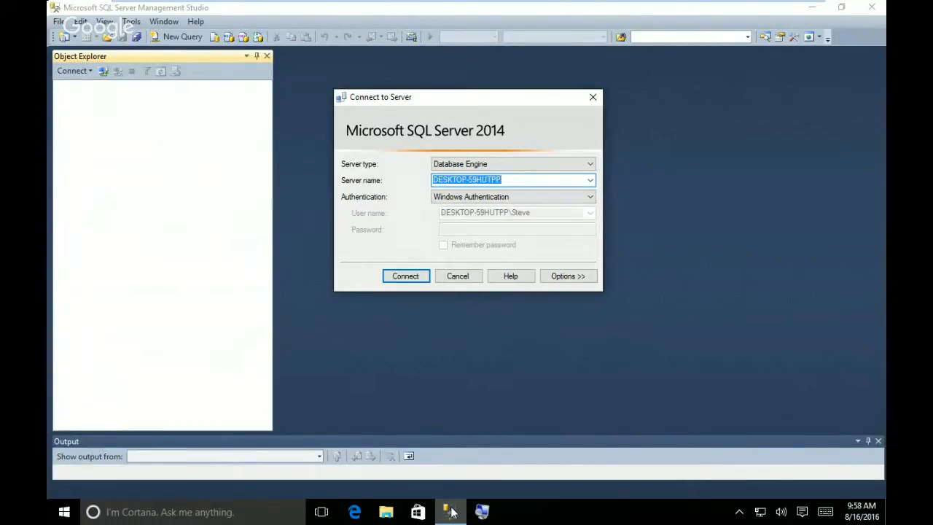
click(406, 278)
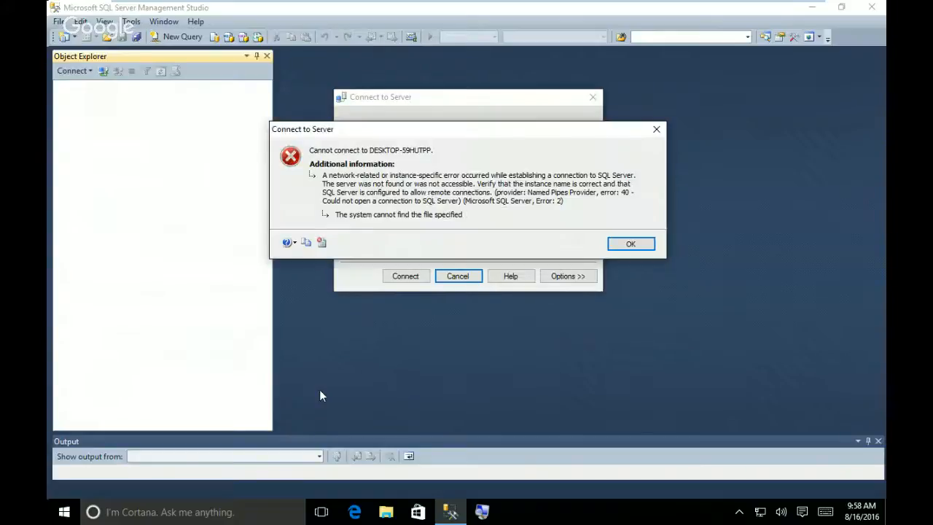
click(631, 245)
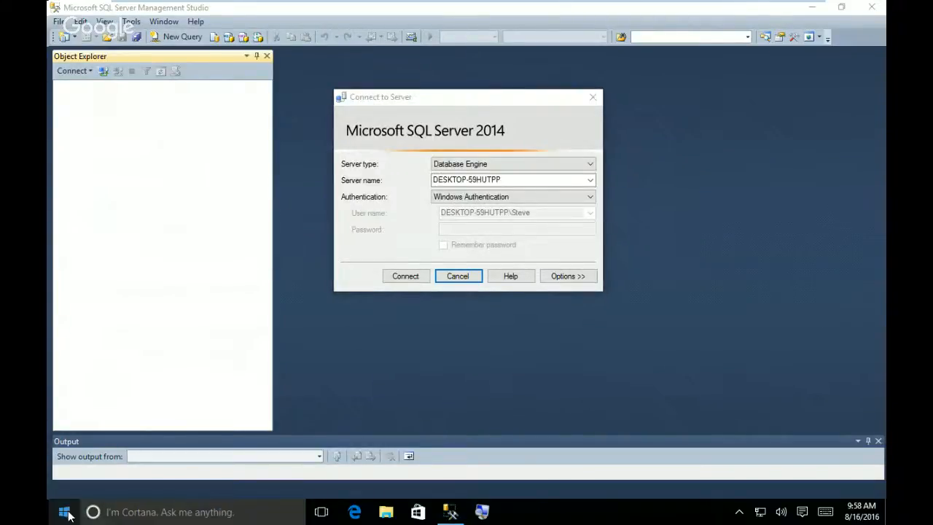
Start the stopped SQL Server (MSSQLSERVER) service from SQL Server Configuration Manager in Computer Management
right_click(66, 512)
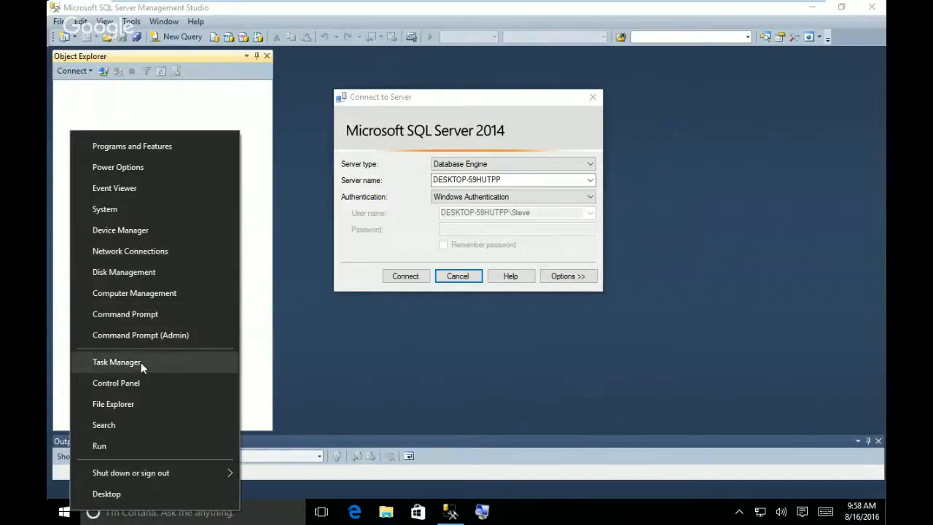
click(137, 293)
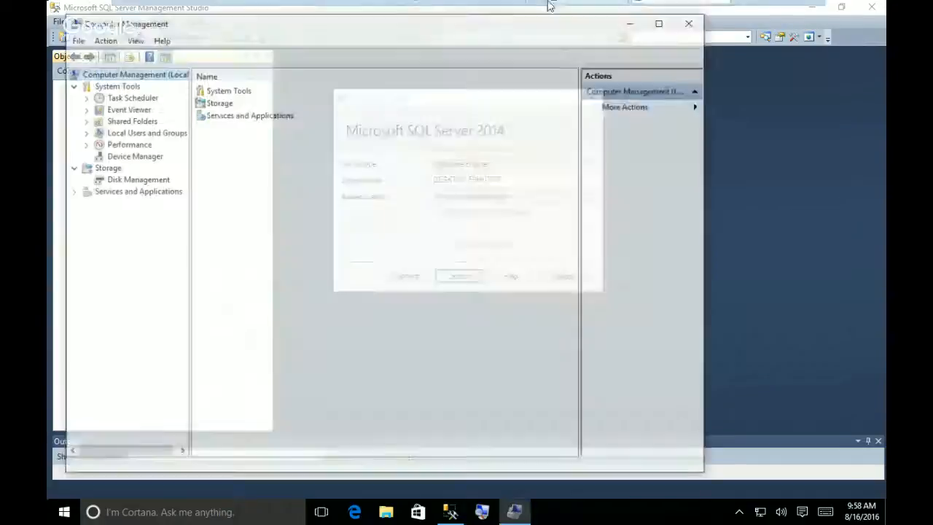
double_click(251, 115)
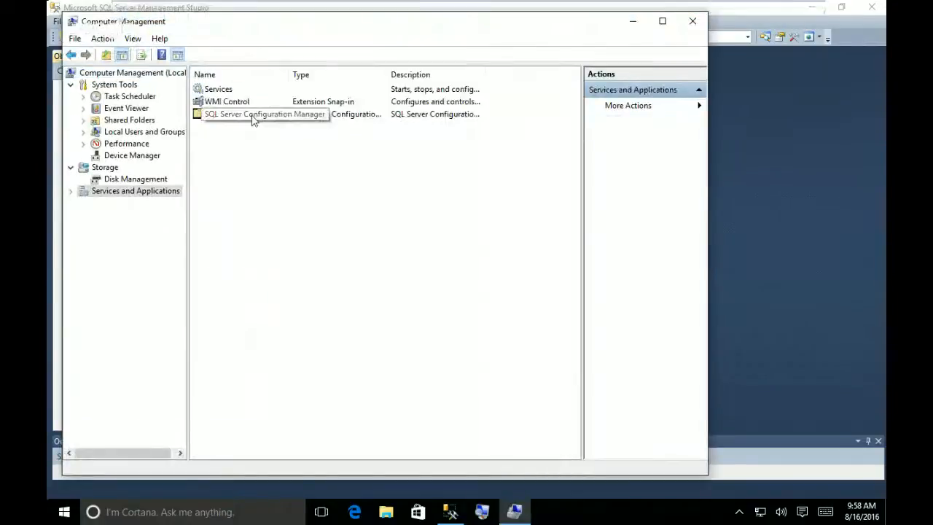
double_click(252, 115)
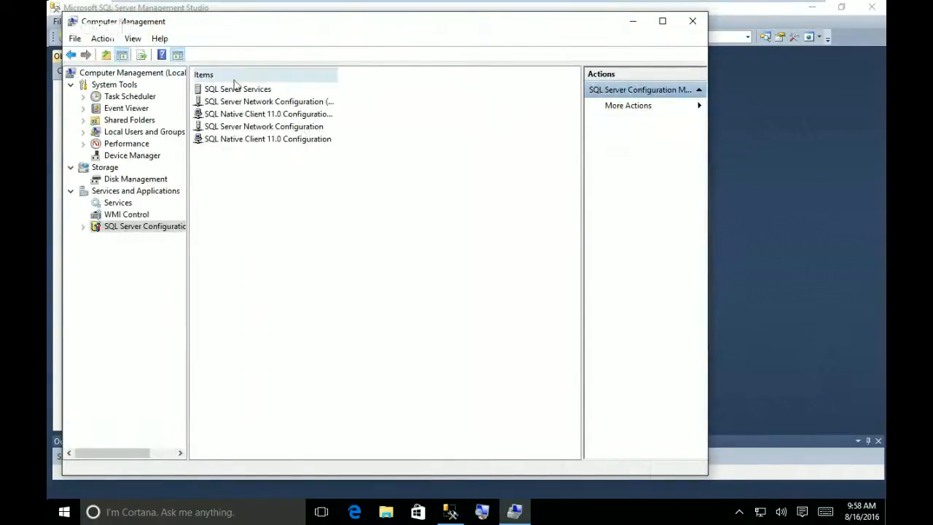
double_click(236, 88)
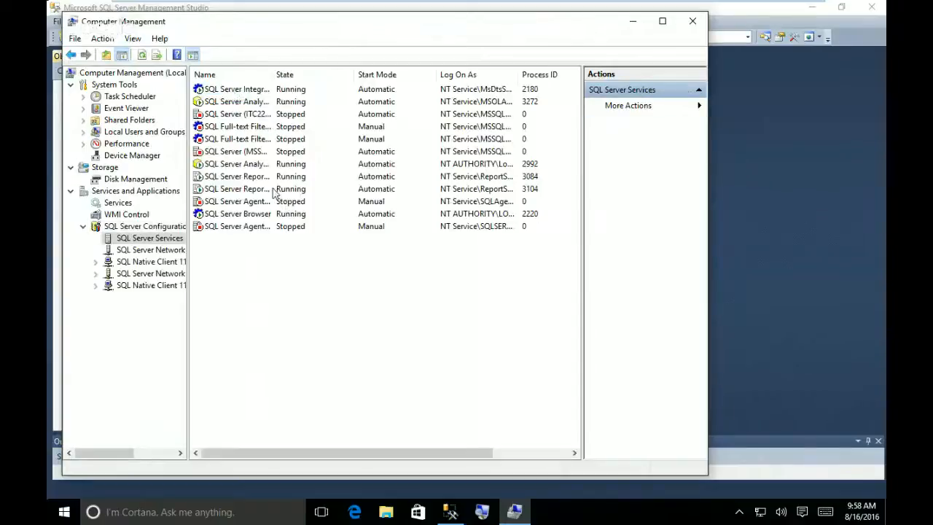
right_click(248, 153)
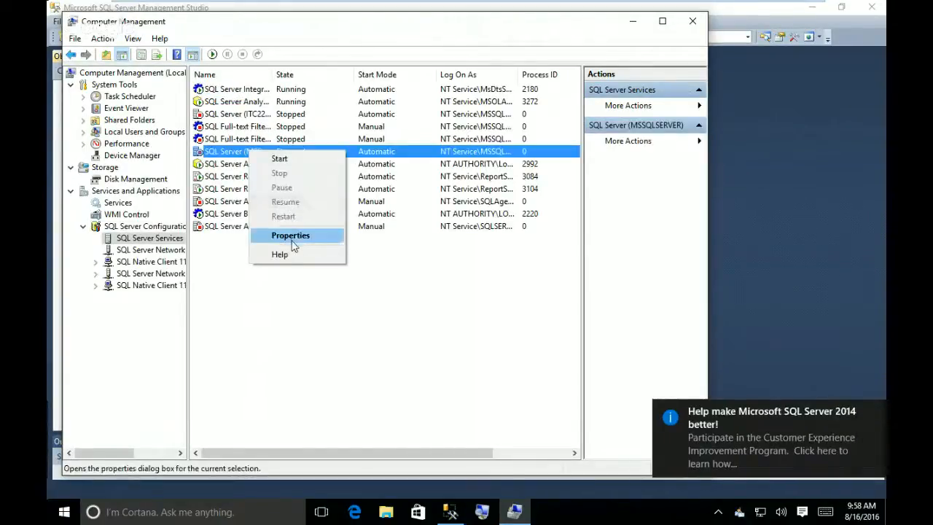
click(289, 159)
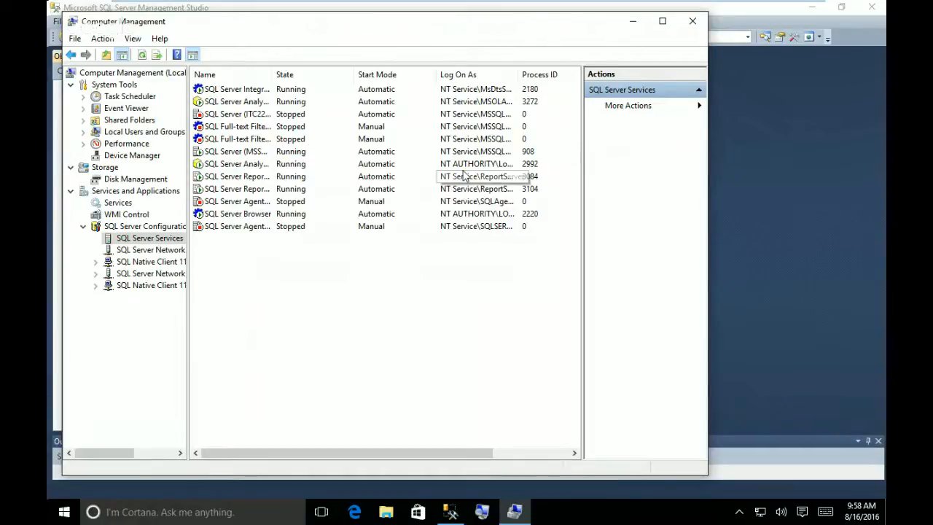
Return to SQL Server Management Studio, connect to the local server and expand the MetroAltDW database
click(633, 25)
click(404, 277)
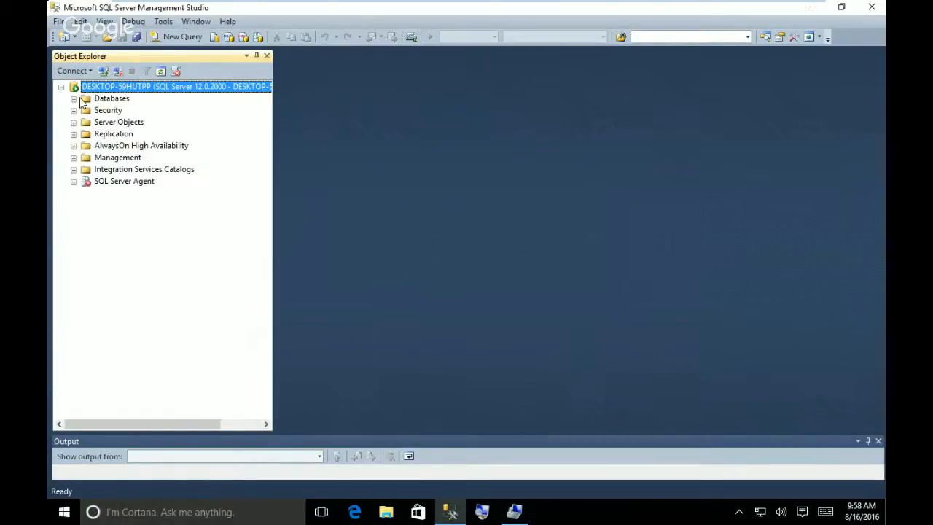
click(74, 99)
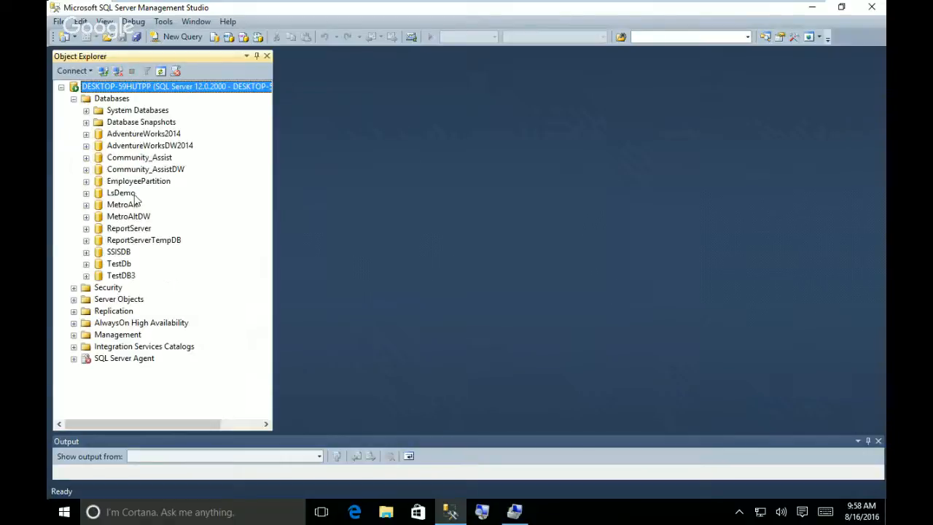
click(134, 170)
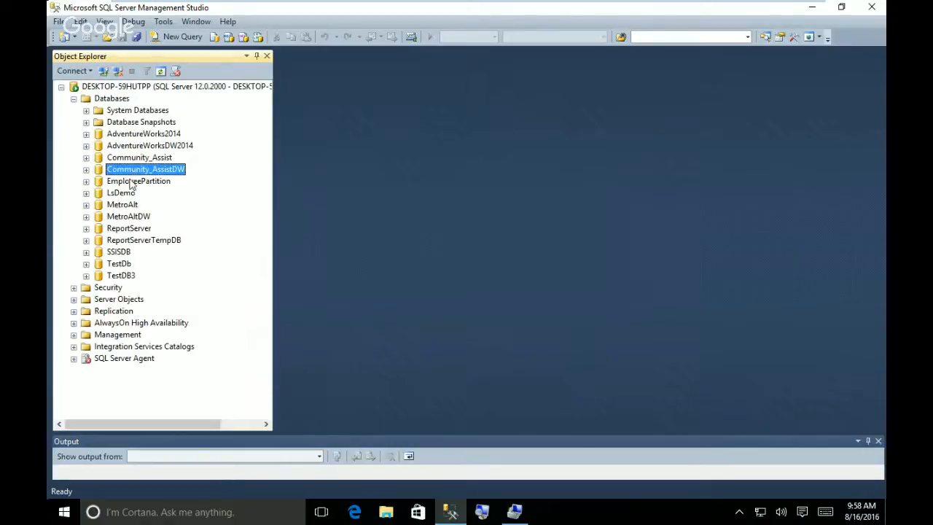
double_click(128, 217)
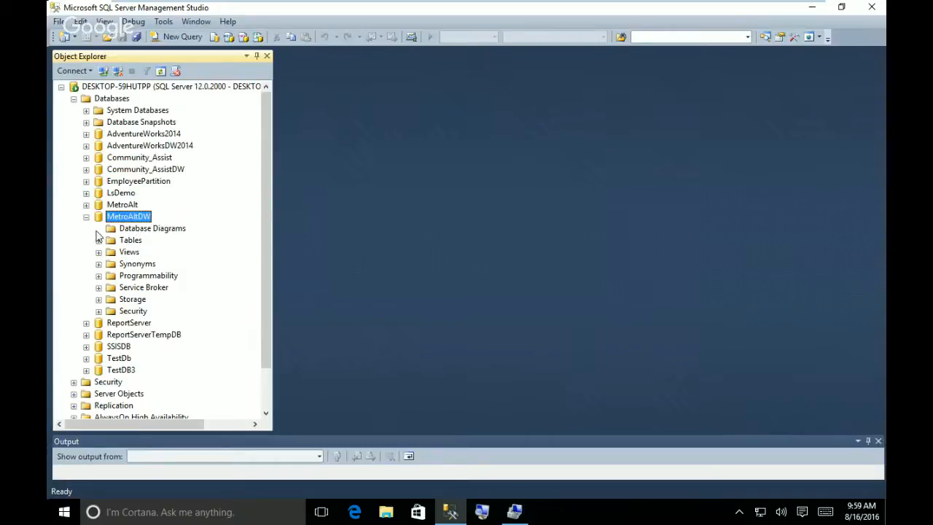
Create a new database diagram in MetroAltDW containing all tables from DimBus through FactSchedule
double_click(154, 230)
right_click(150, 230)
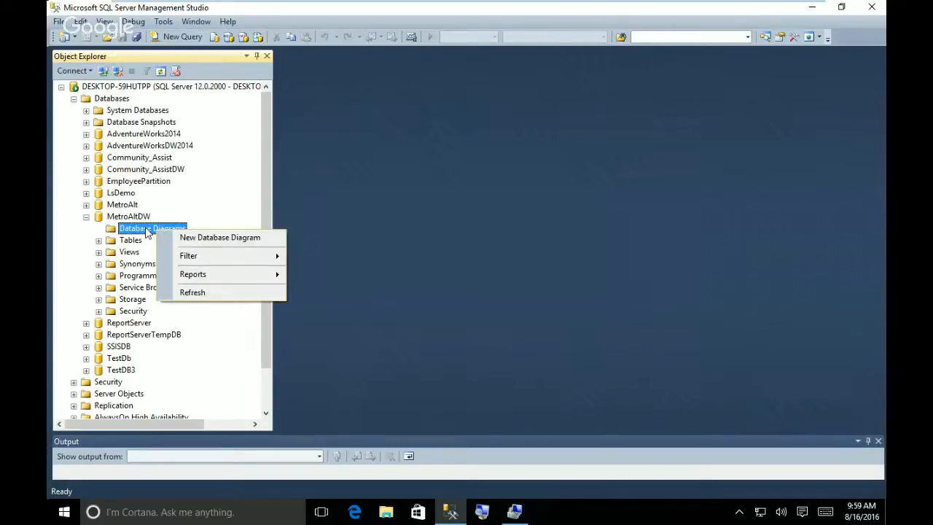
click(226, 238)
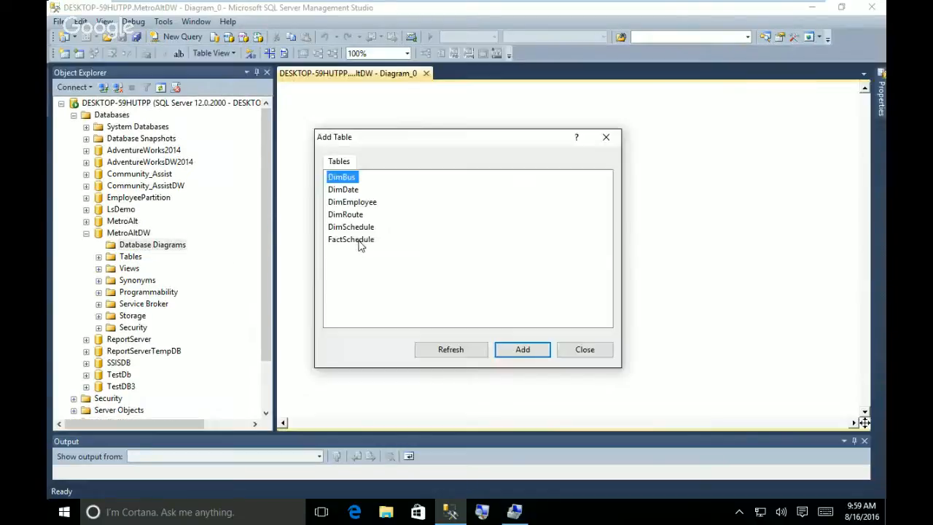
shift+click(363, 241)
click(529, 351)
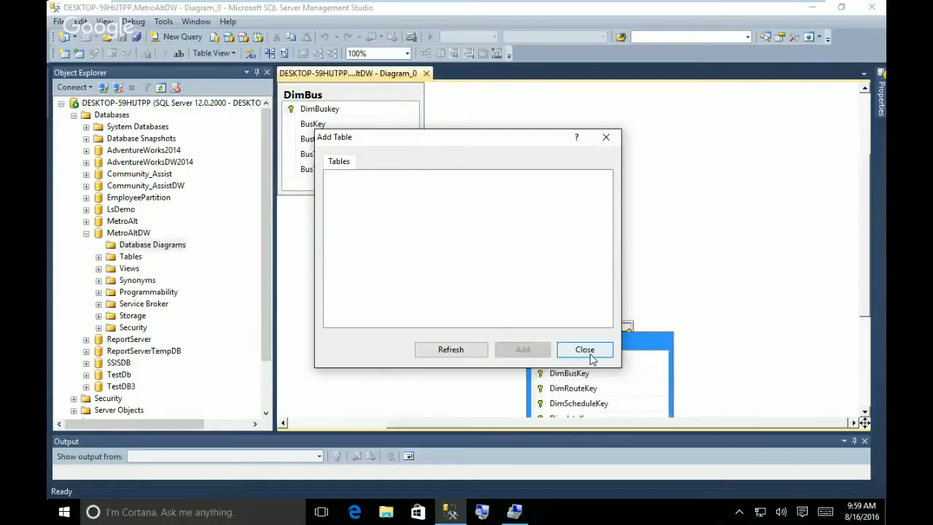
click(587, 351)
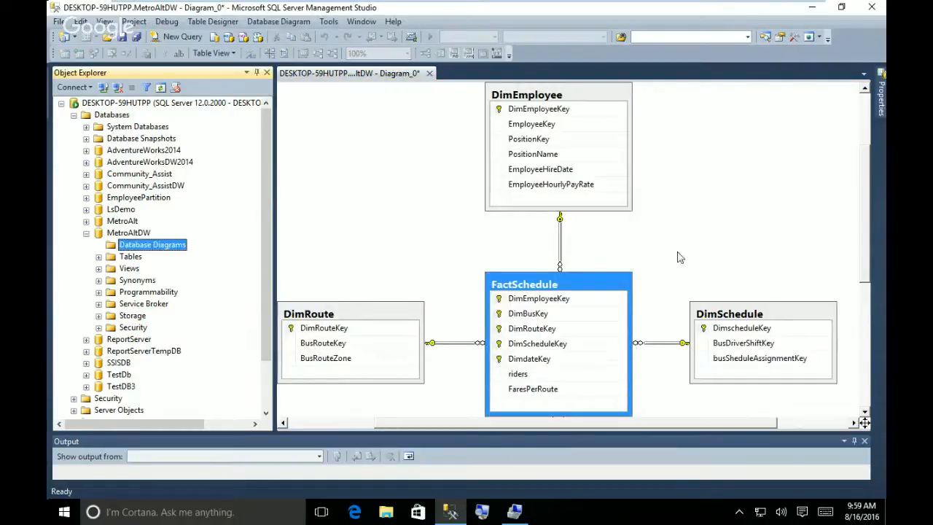
Set the diagram zoom to 75% and examine how FactSchedule relates to the dimension tables
click(435, 151)
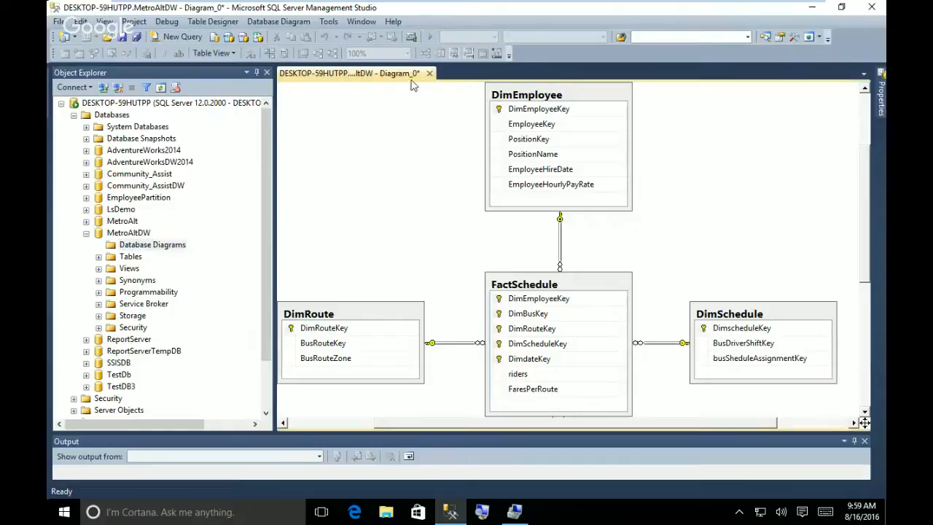
click(407, 53)
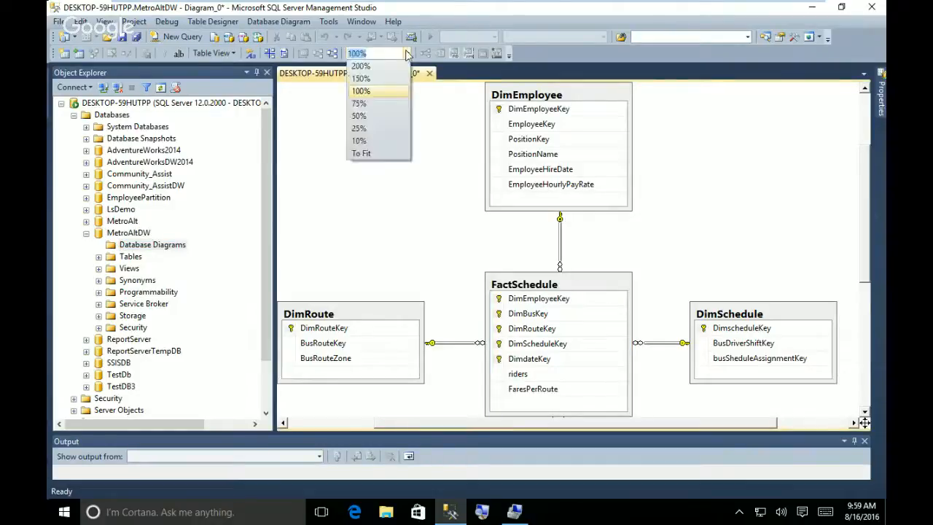
click(360, 102)
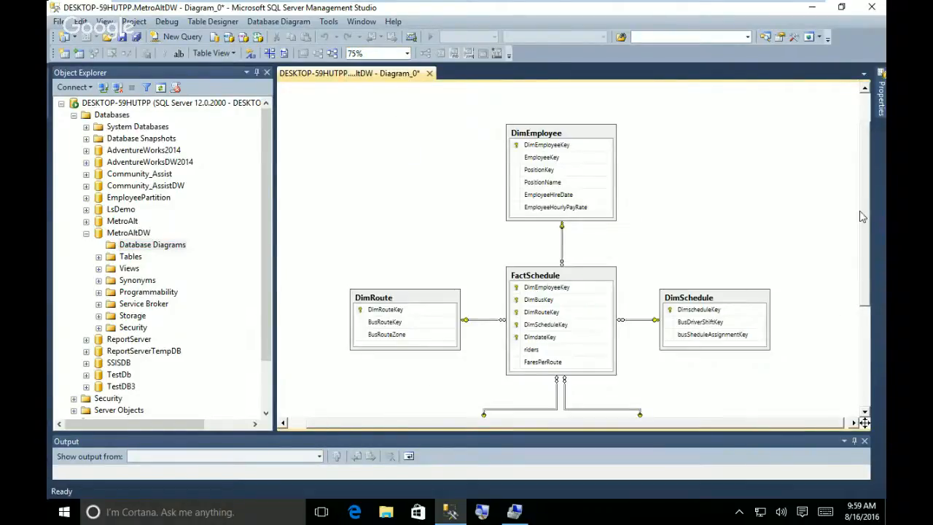
drag(862, 214, 864, 252)
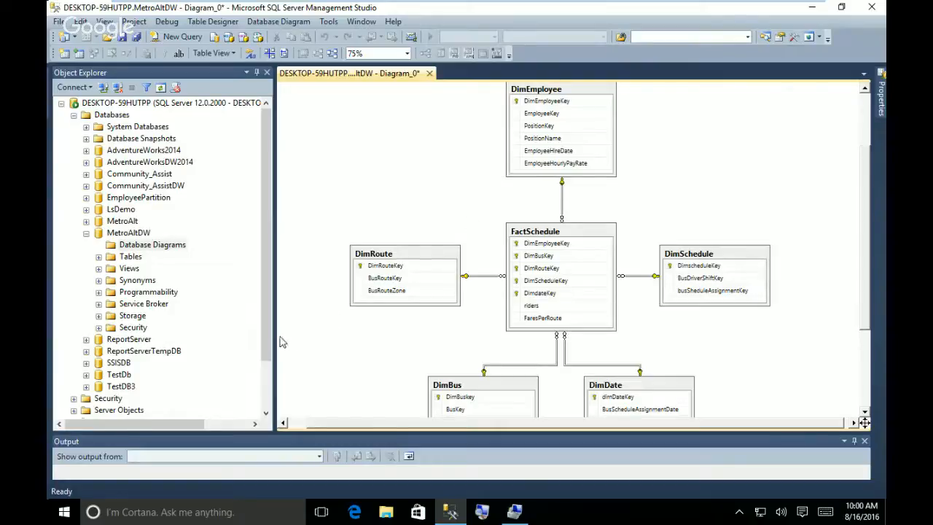
drag(266, 351, 268, 370)
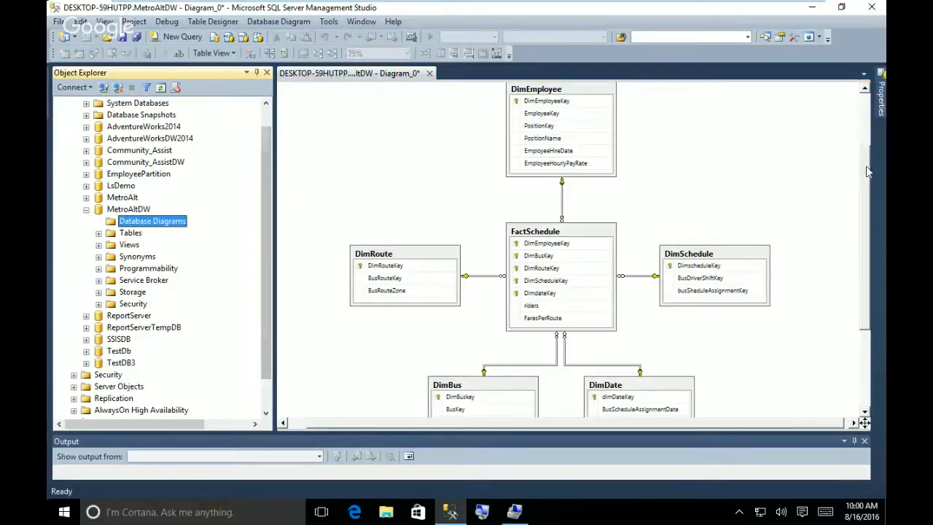
Minimize Management Studio, run Visual Studio 2015 as administrator and open the recent MetroAltDataWarehouse project
click(812, 7)
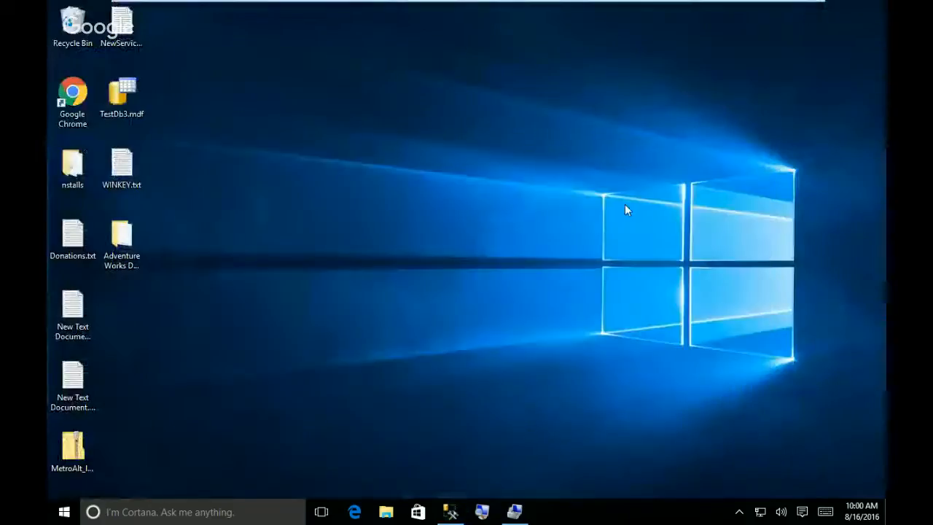
click(63, 512)
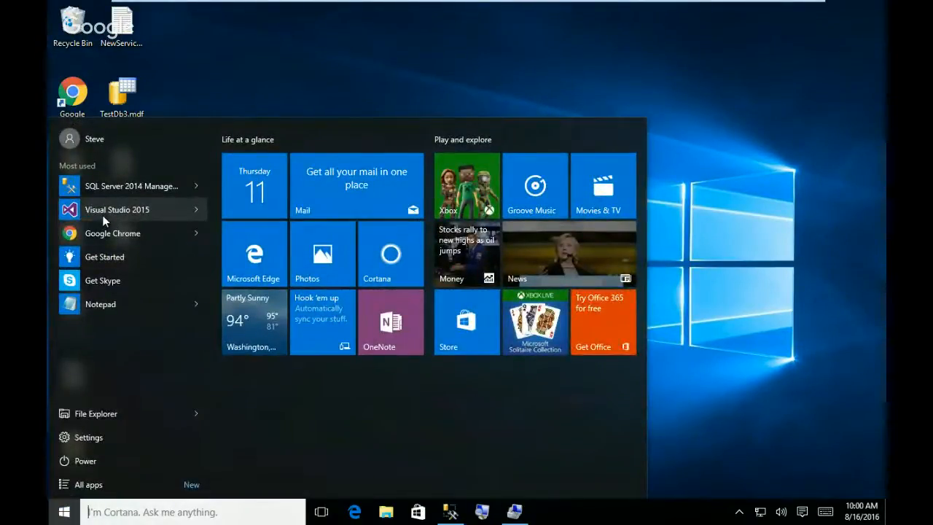
right_click(102, 215)
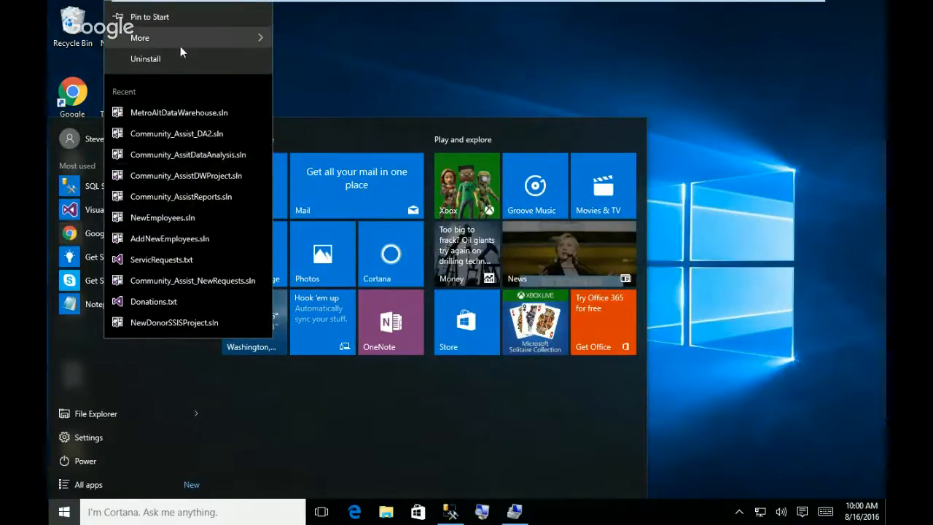
mouse_move(180, 46)
click(324, 65)
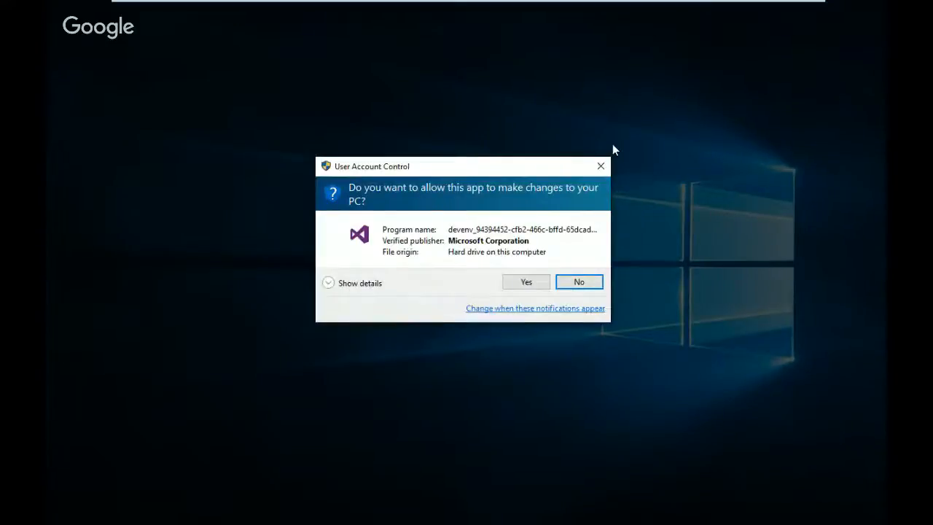
click(528, 283)
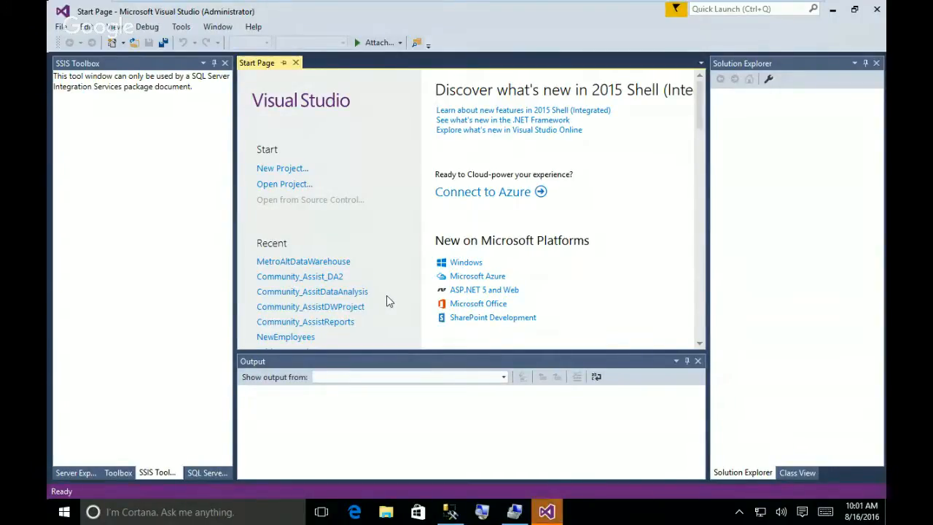
click(318, 268)
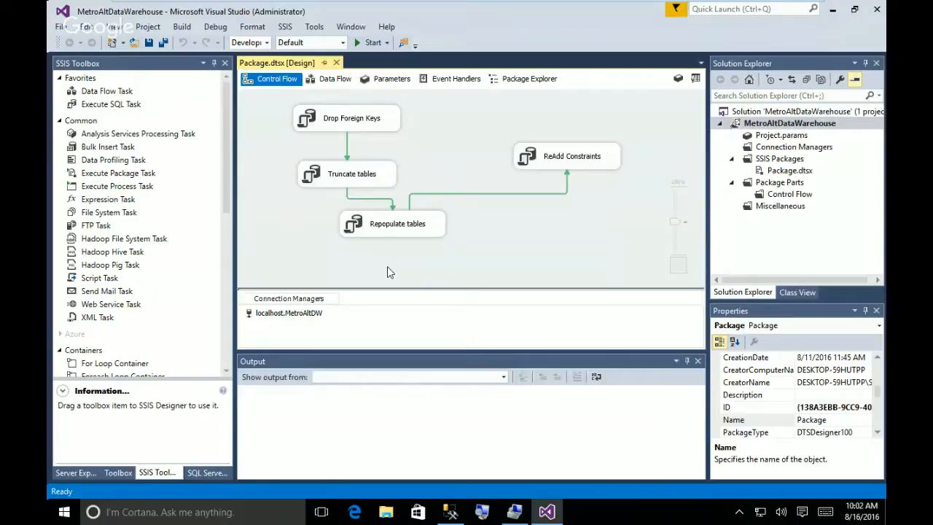
Create a new Analysis Services Multidimensional and Data Mining project named MetroAltMultidimensionalProject
click(62, 28)
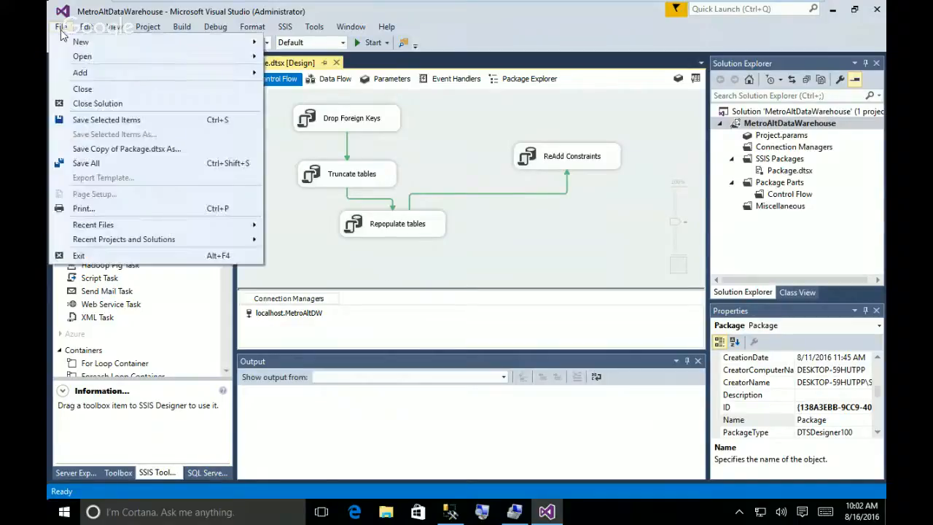
mouse_move(77, 42)
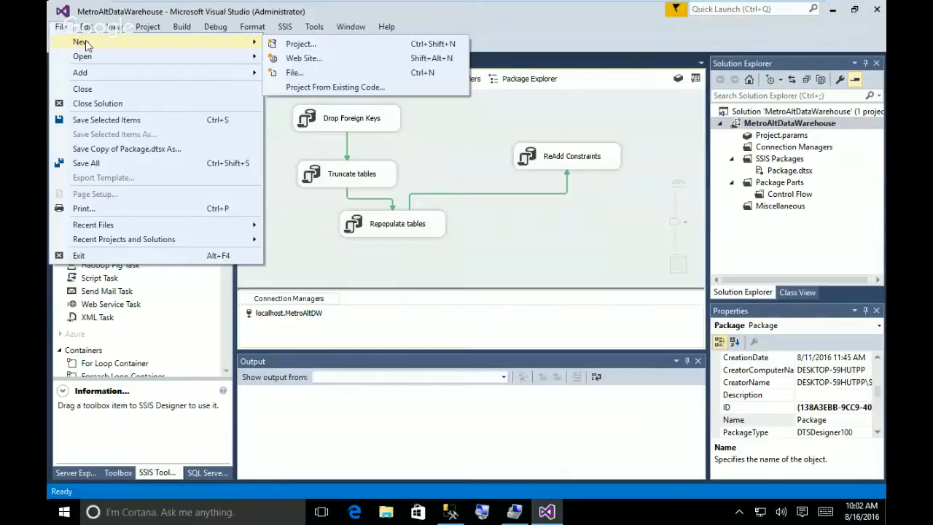
click(306, 45)
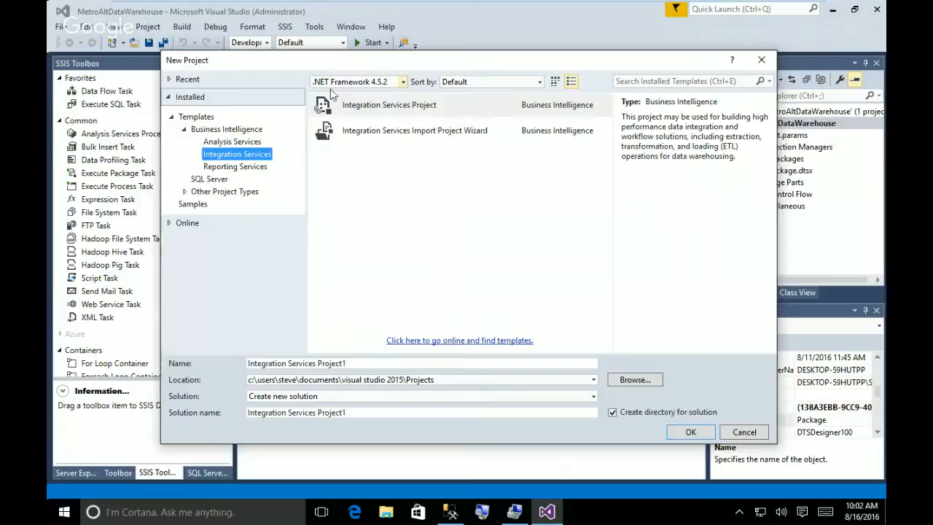
click(250, 130)
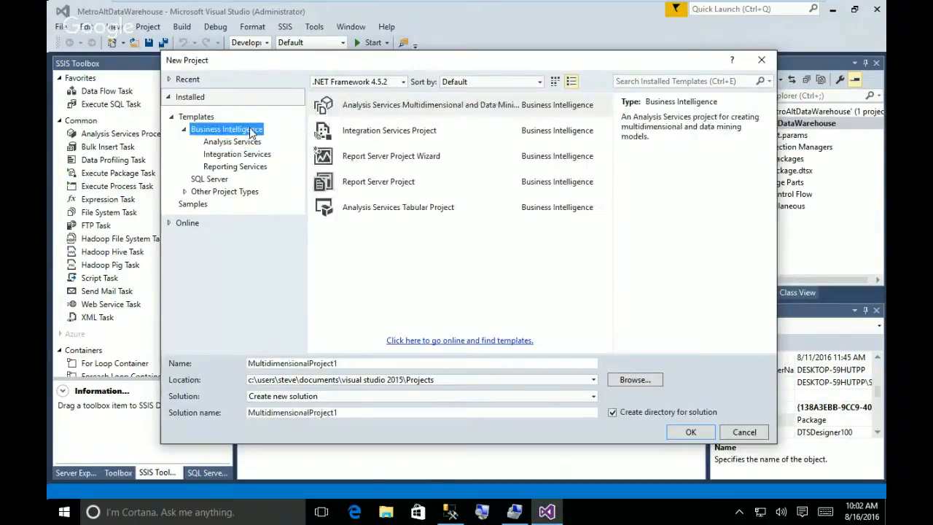
click(435, 114)
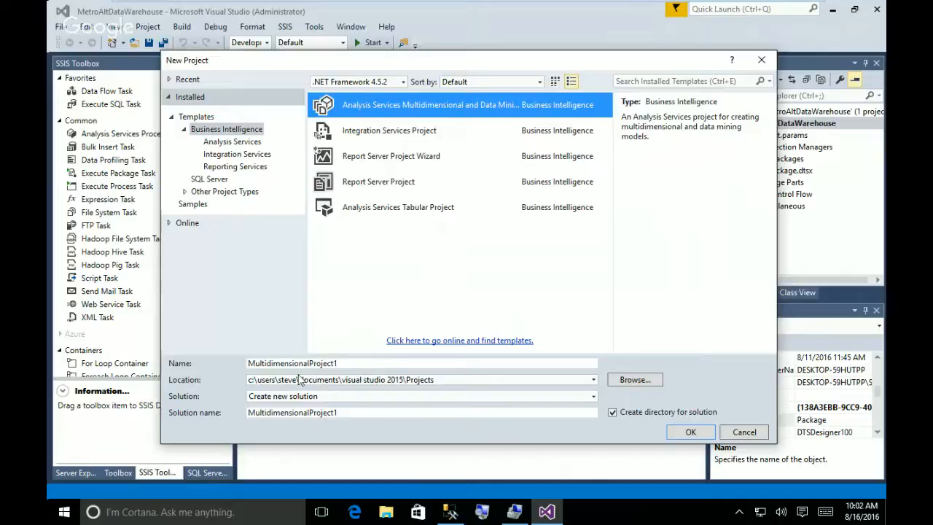
click(250, 364)
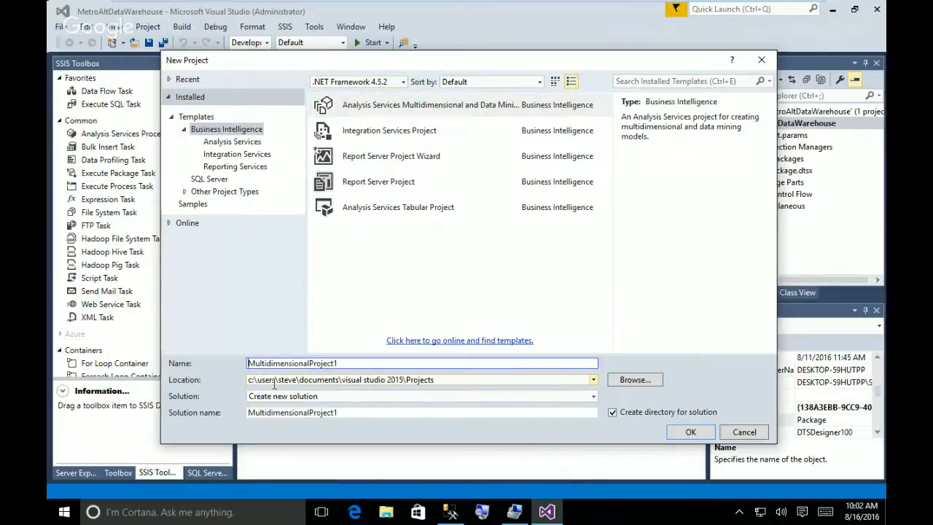
text(MetroA)
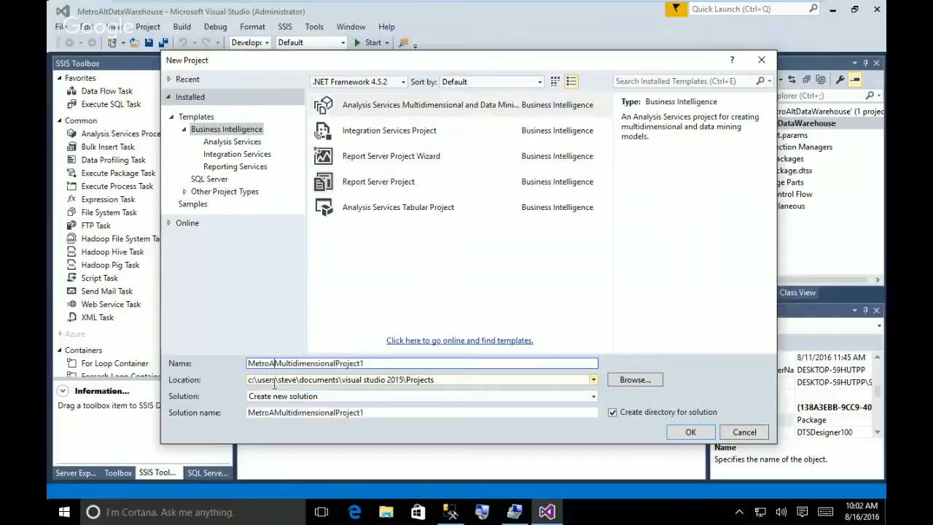
text(lt)
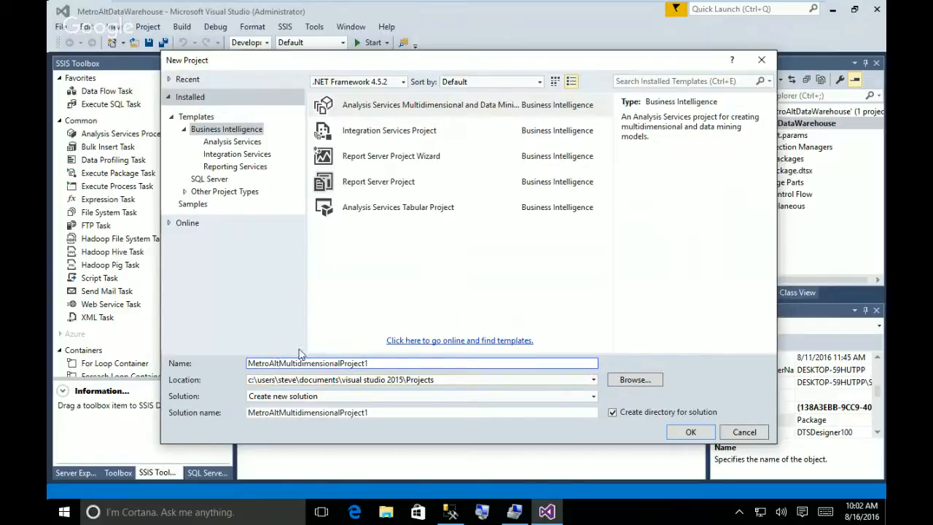
click(374, 363)
key(BackSpace)
click(690, 434)
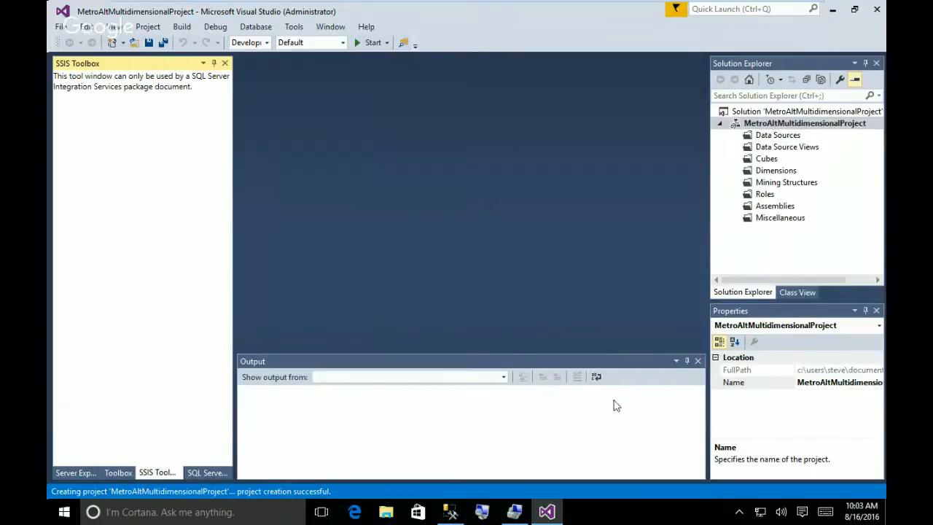
Start a new data source in the project and advance the wizard to the connection definition
right_click(786, 140)
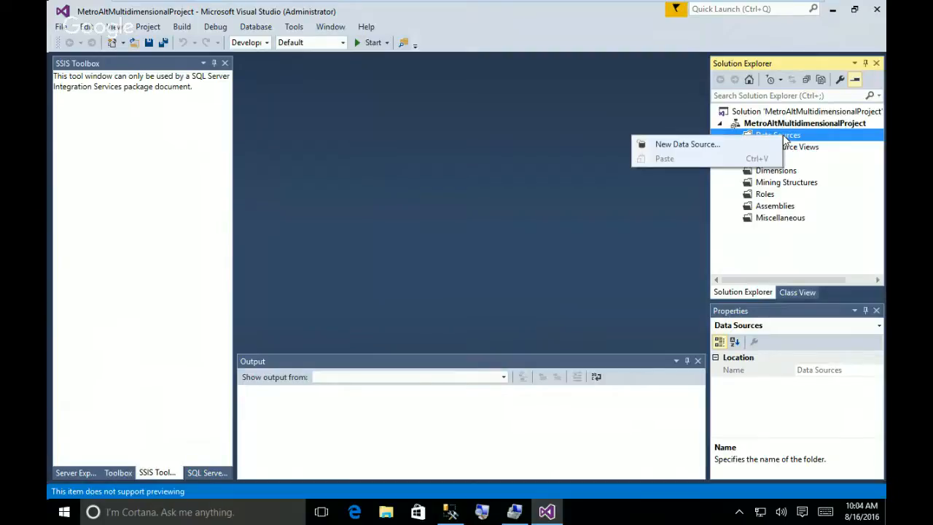
click(681, 151)
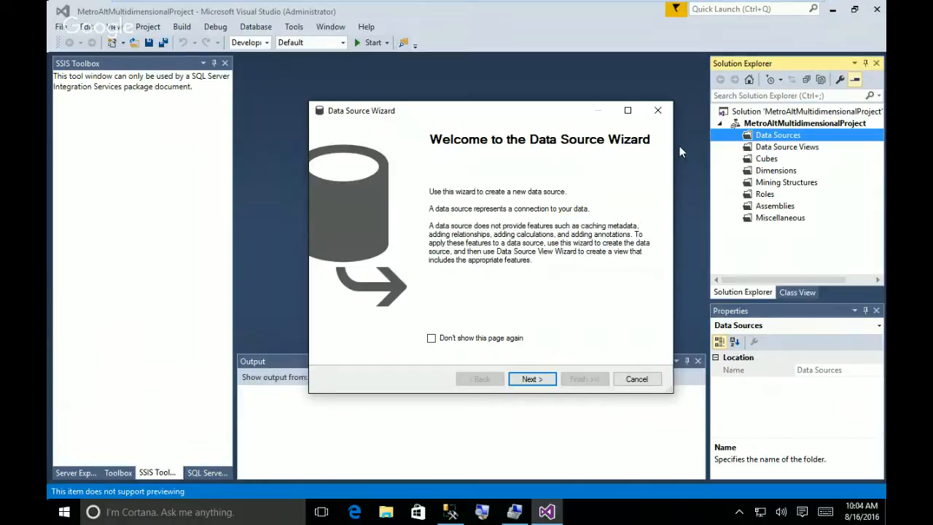
click(529, 379)
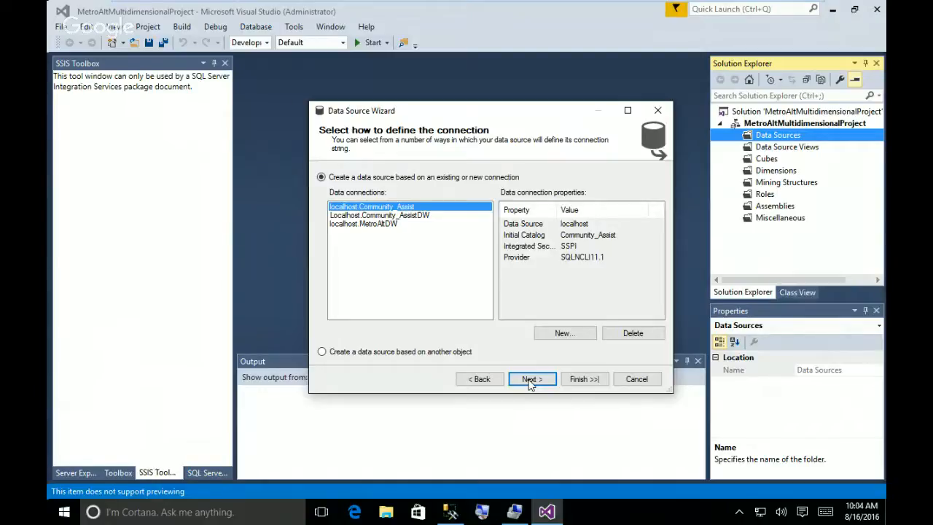
click(567, 333)
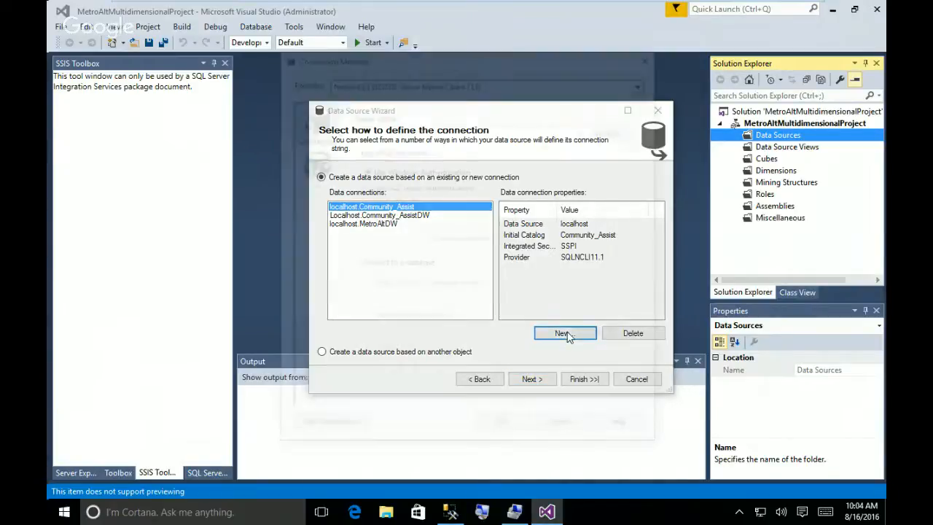
click(461, 129)
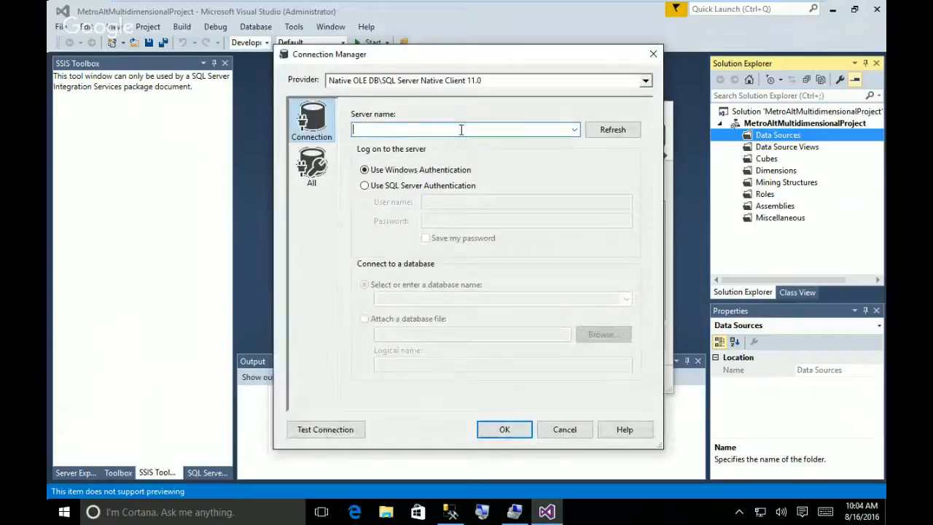
text(Loc)
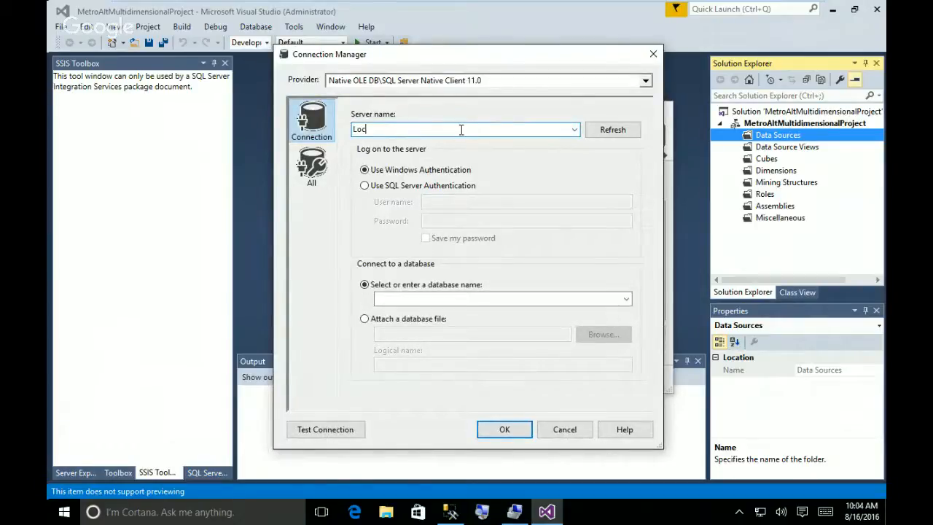
text(alhost)
click(625, 298)
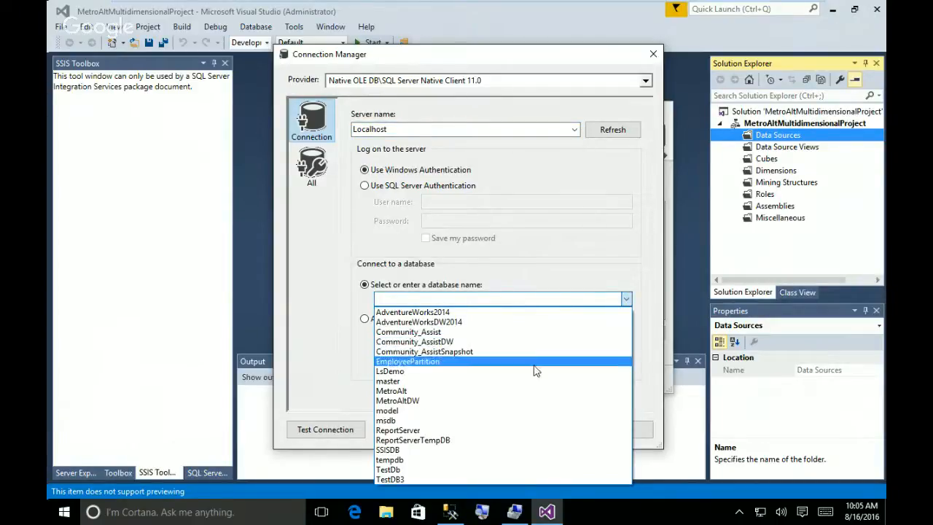
click(531, 400)
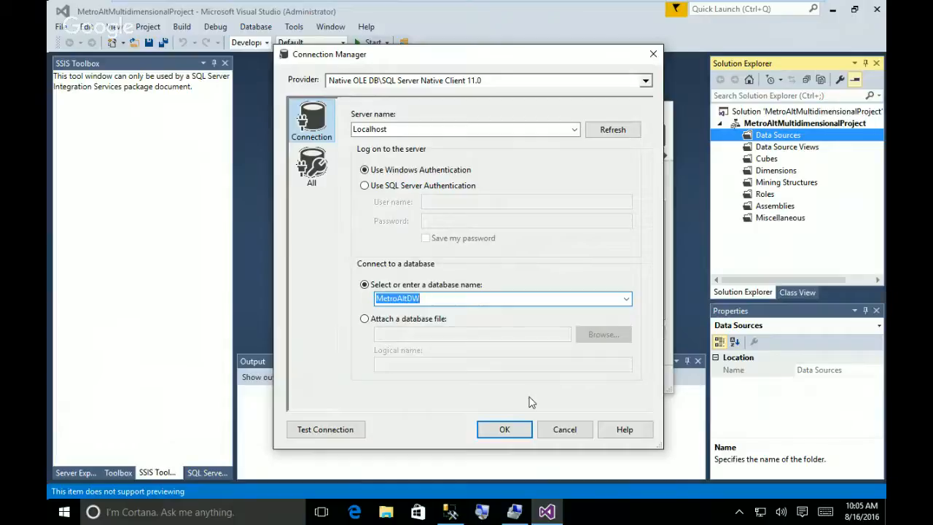
click(558, 430)
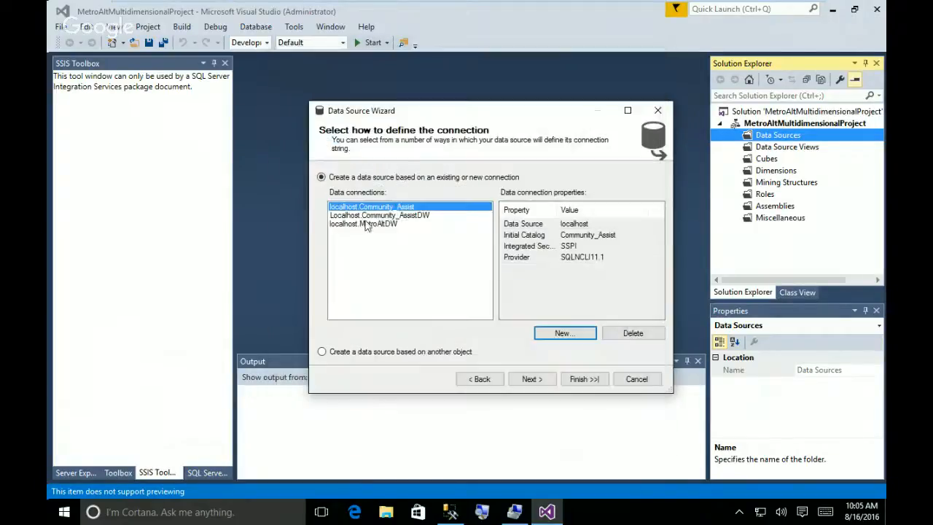
Base the data source on the existing localhost.MetroAltDW connection and set its impersonation to use the service account
click(367, 224)
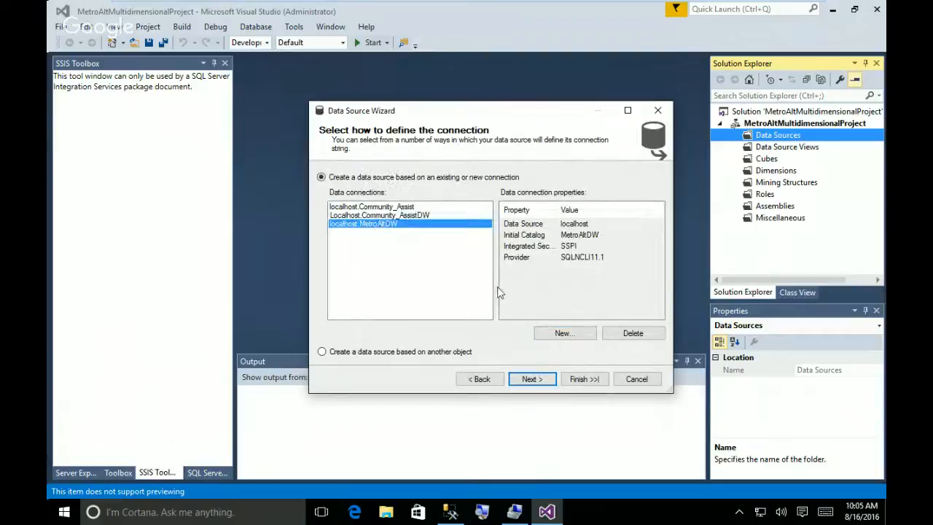
click(540, 379)
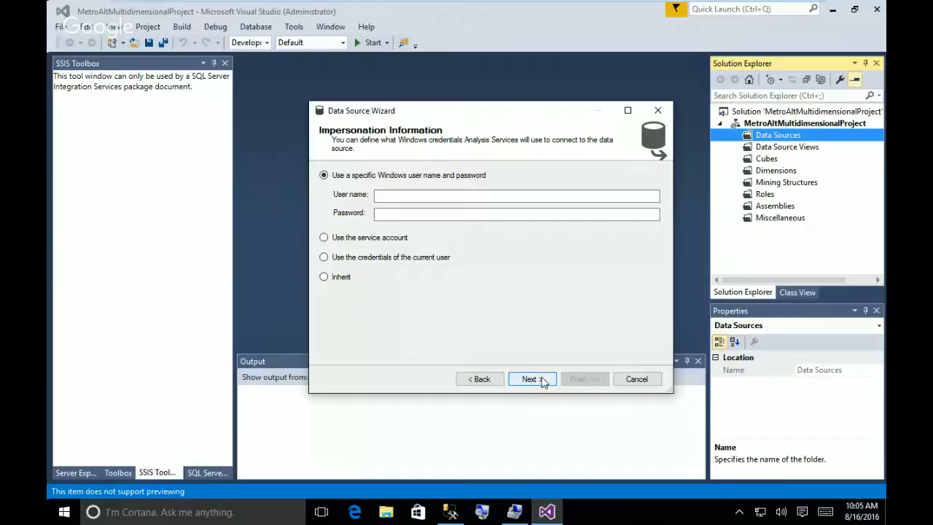
click(324, 238)
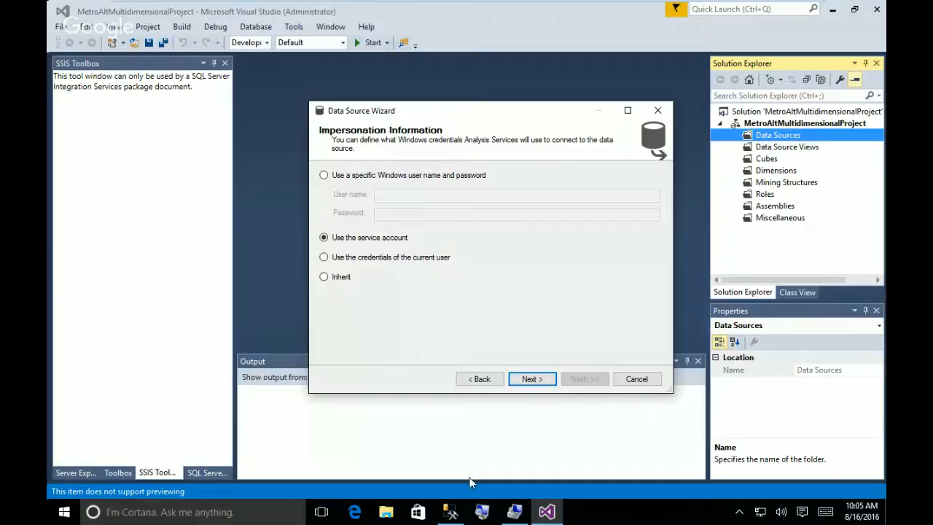
Switch to SQL Server Management Studio and examine the users defined in the MetroAltDW database's security, then collapse that folder
click(450, 515)
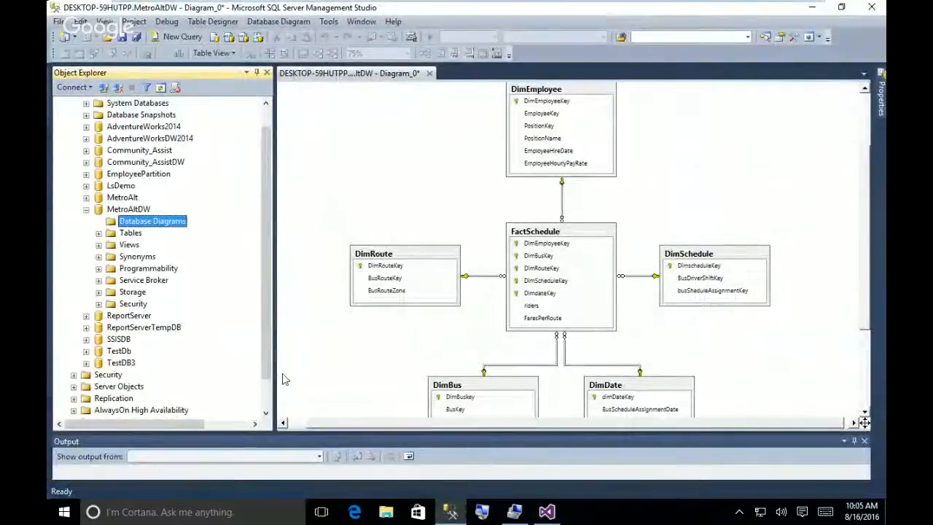
click(98, 304)
click(111, 316)
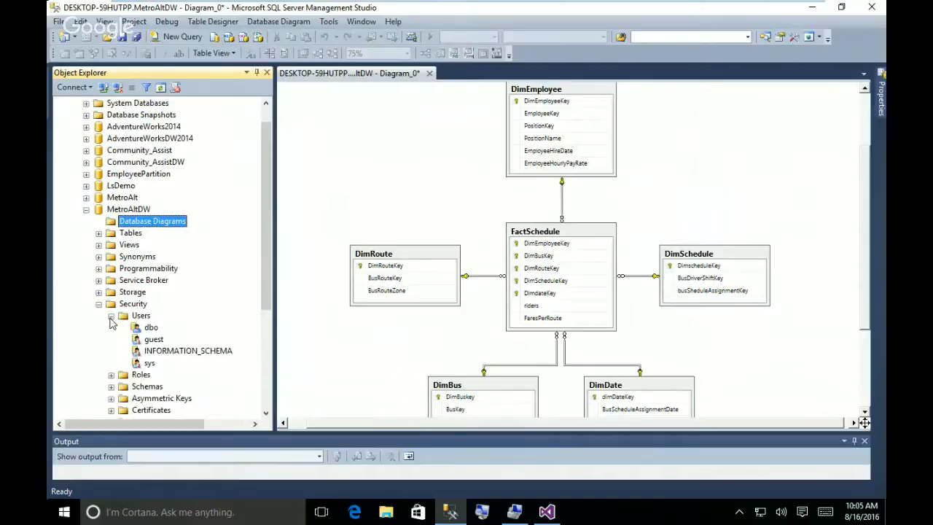
click(98, 304)
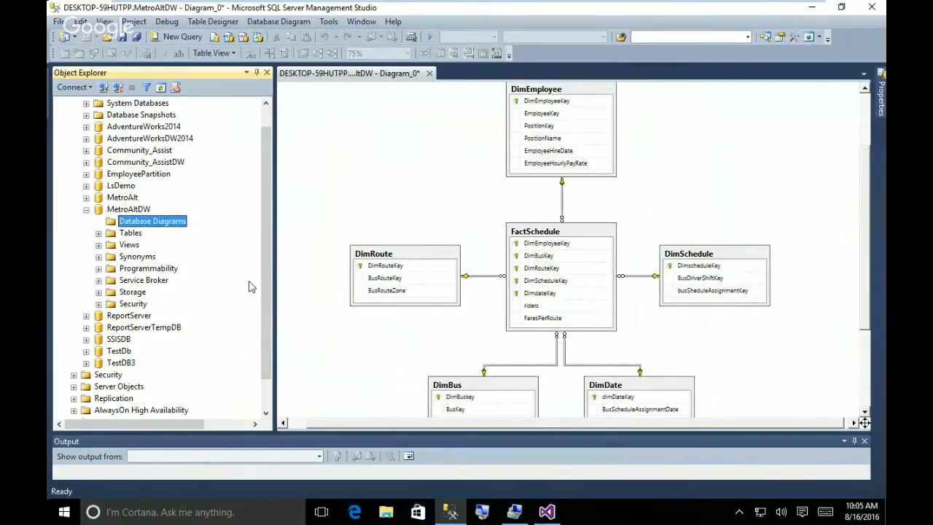
Expand the server-level security logins and open the properties of the NT AUTHORITY\LOCAL SERVICE login
scroll(253, 282, down, 1)
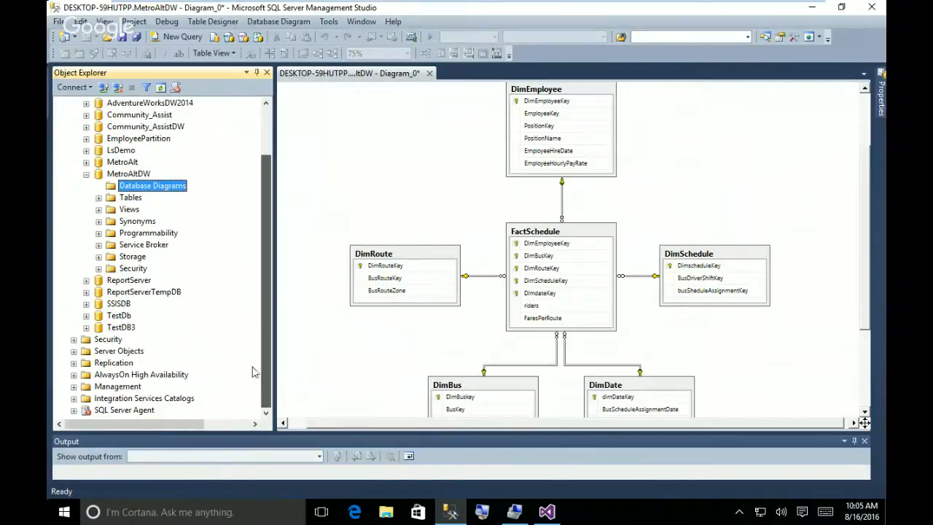
click(74, 340)
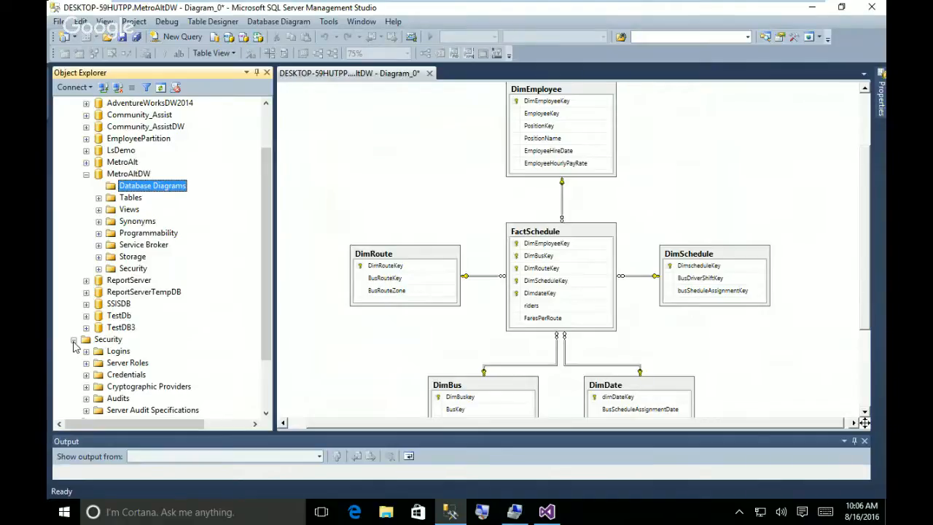
click(85, 352)
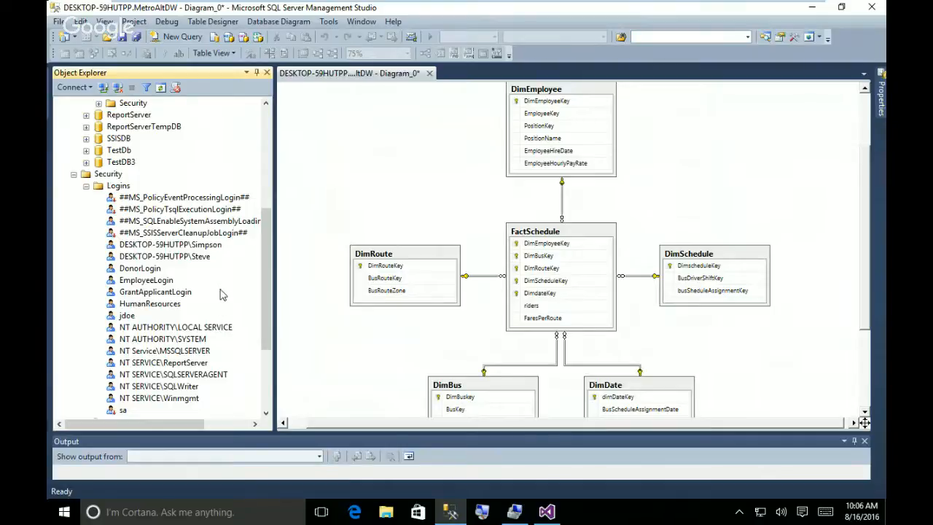
click(187, 329)
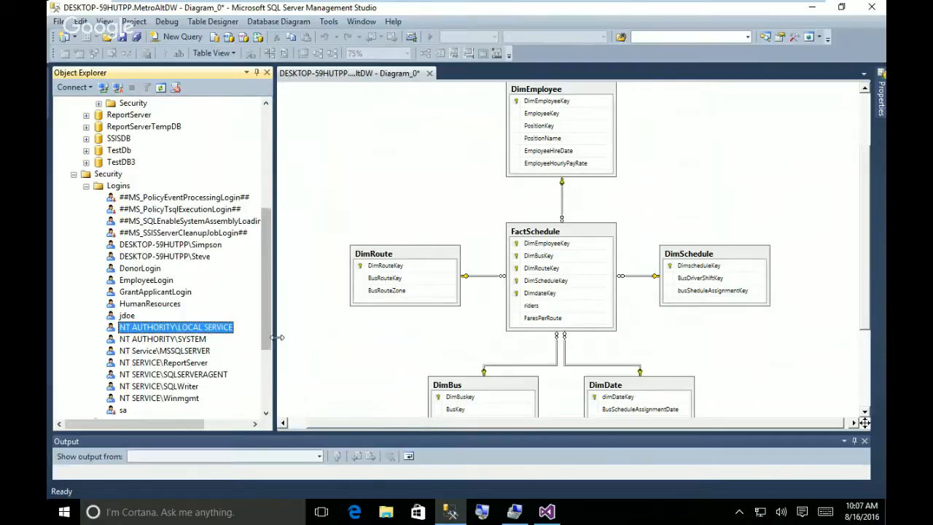
right_click(207, 327)
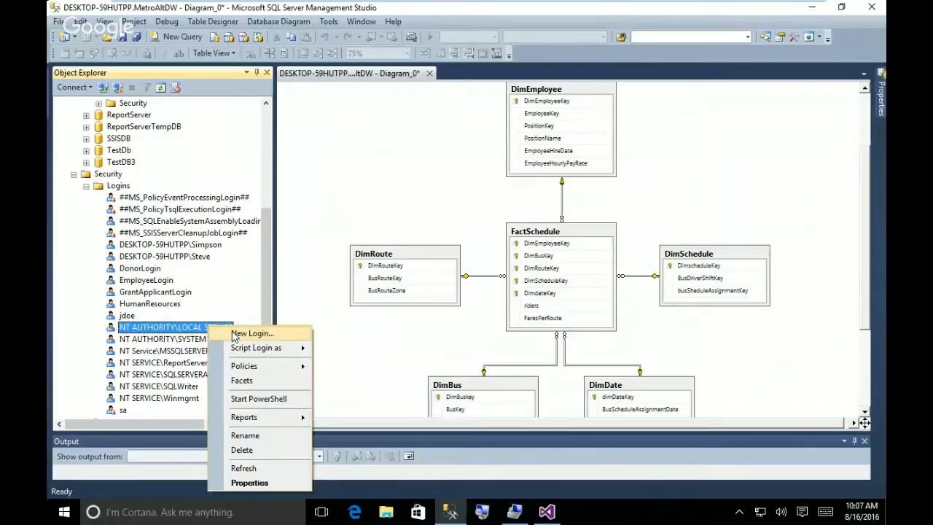
click(217, 297)
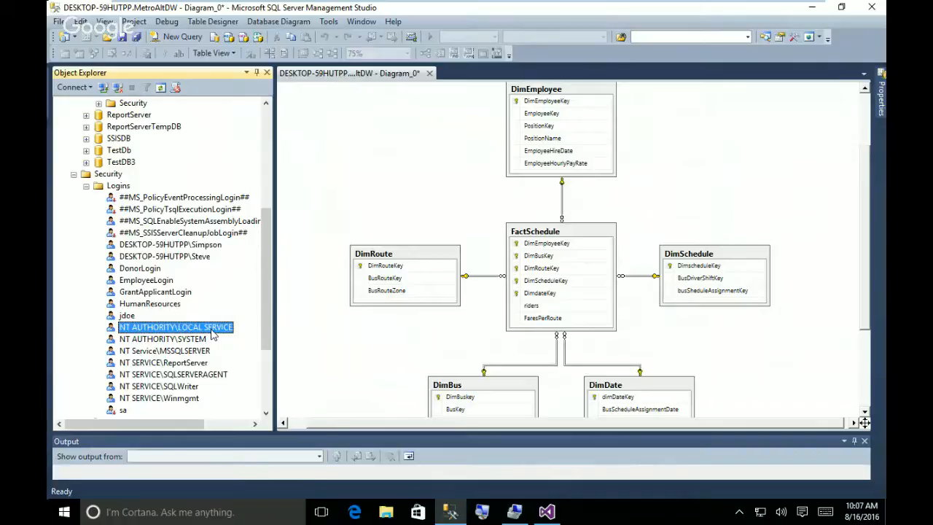
right_click(212, 330)
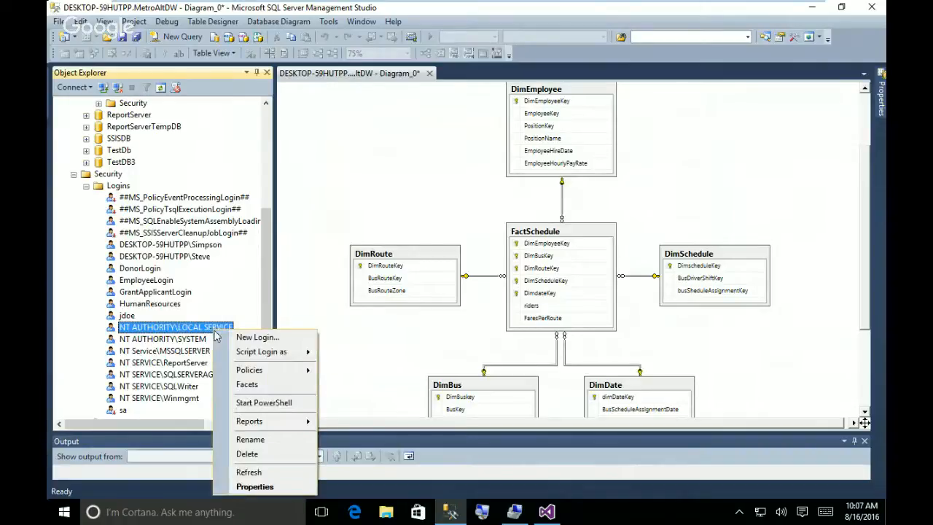
click(261, 486)
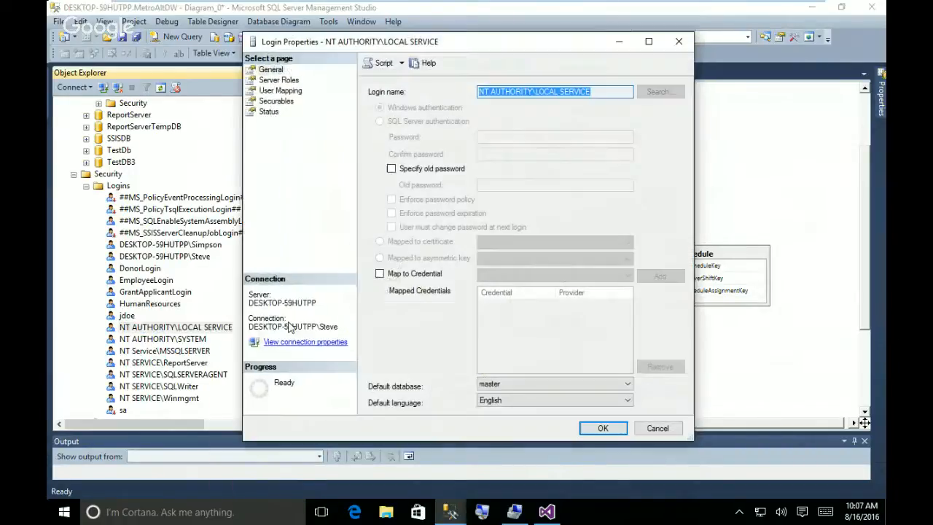
Map the NT AUTHORITY\LOCAL SERVICE login to the MetroAltDW database with the db_datareader and db_datawriter roles
click(285, 91)
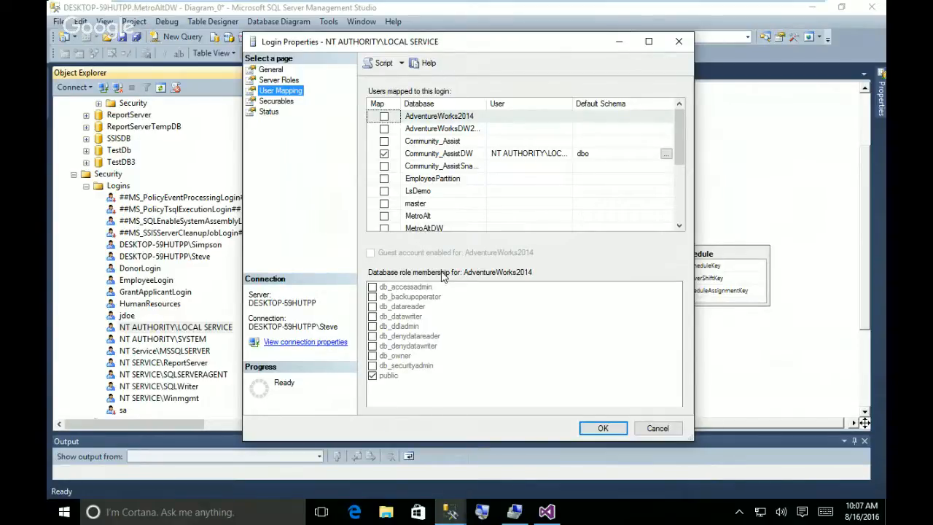
click(384, 228)
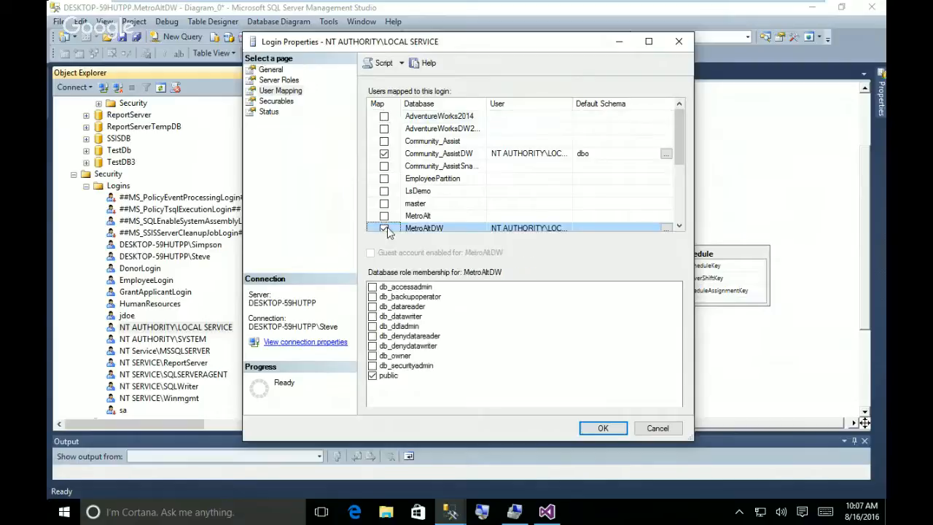
click(372, 306)
click(372, 317)
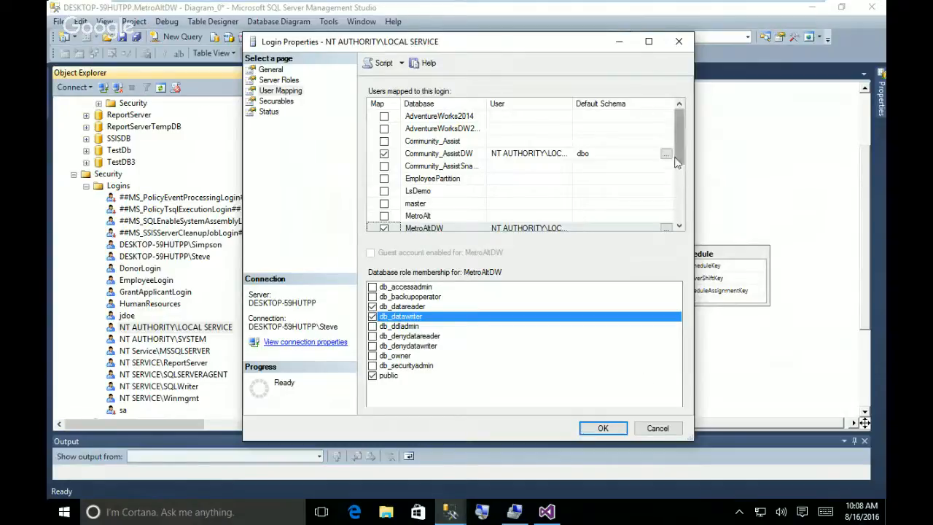
Apply the login's MetroAltDW user mapping, then expand the security folder of the MetroAltDW database to check its users
scroll(678, 177, down, 1)
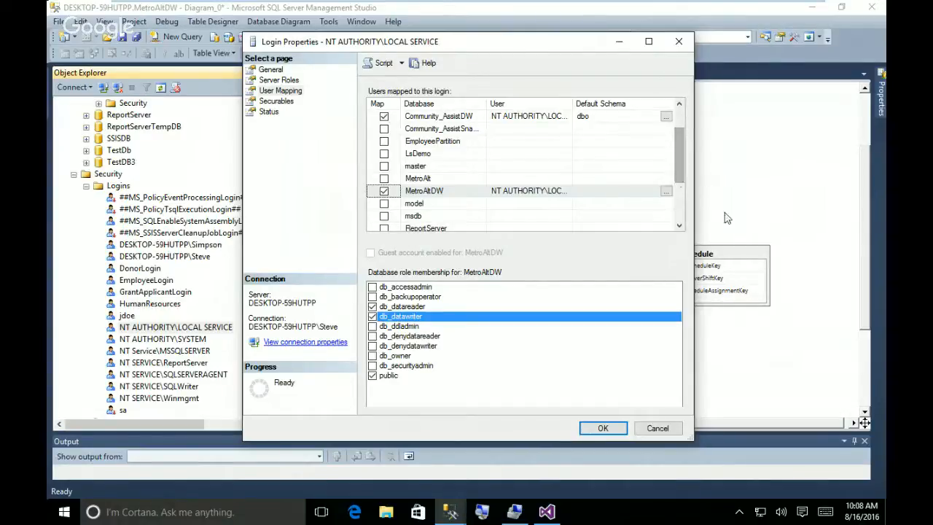
click(609, 429)
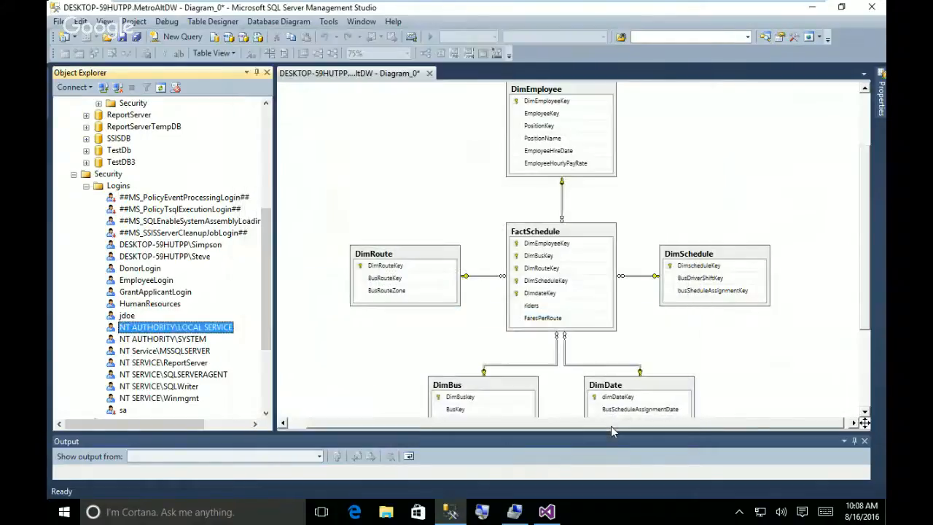
scroll(266, 248, up, 6)
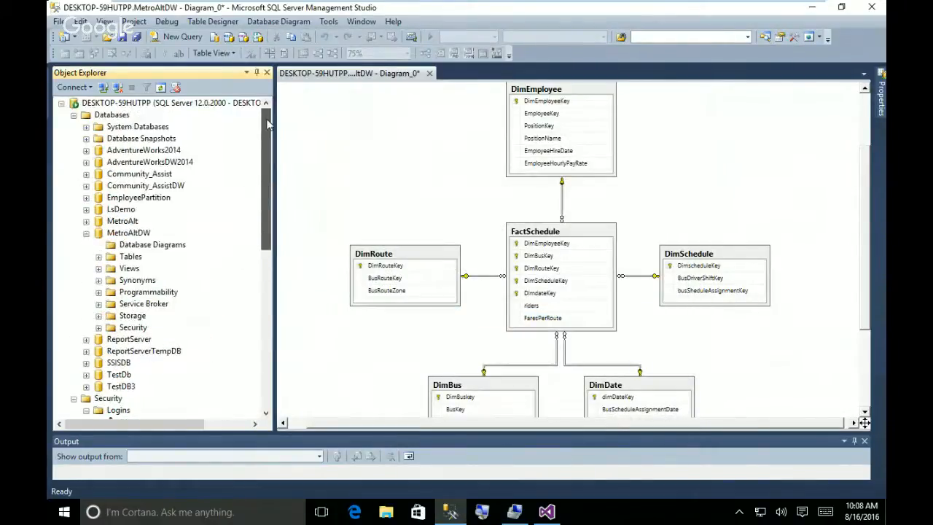
click(97, 328)
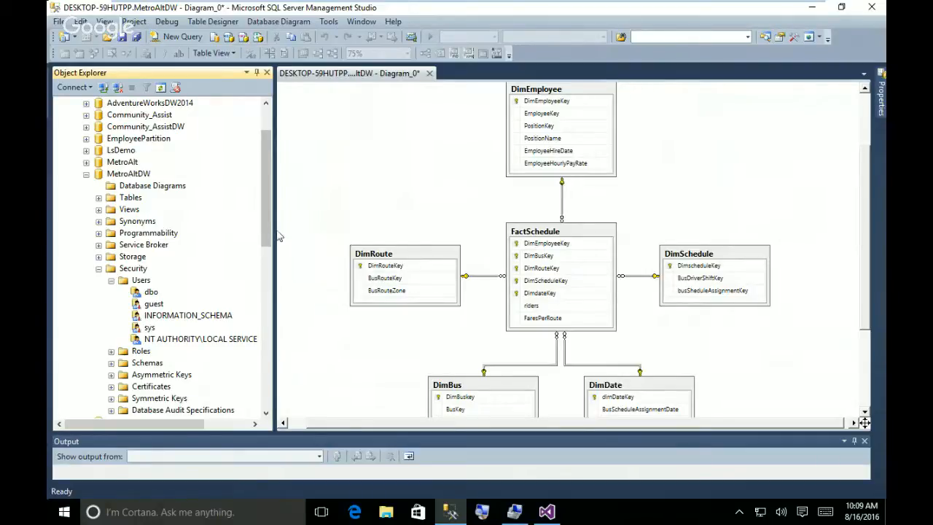
Reopen the NT AUTHORITY\LOCAL SERVICE login's properties and review its role membership for MetroAltDW, then close them
drag(264, 233, 265, 374)
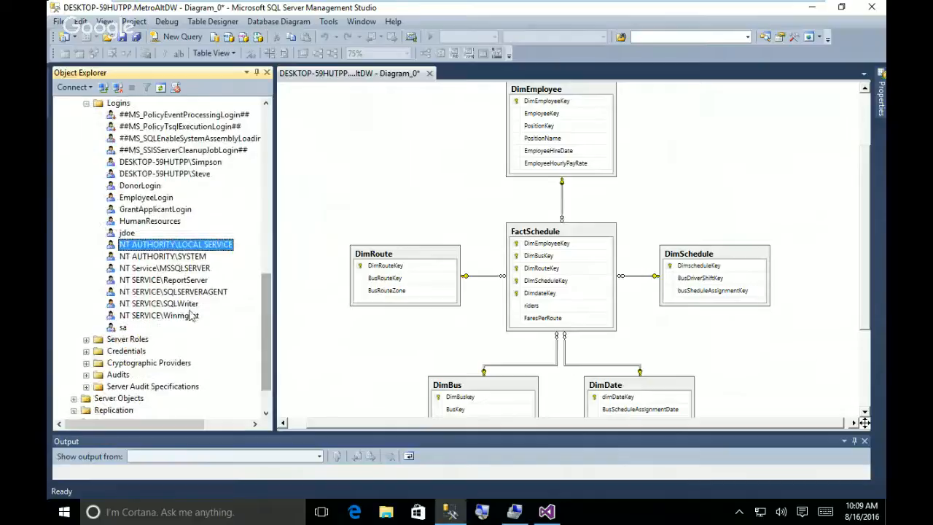
right_click(206, 244)
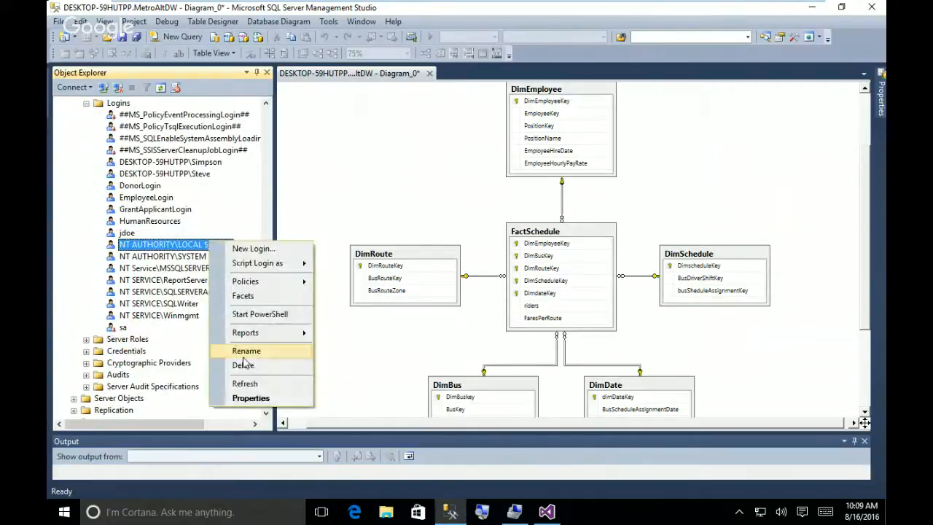
click(251, 397)
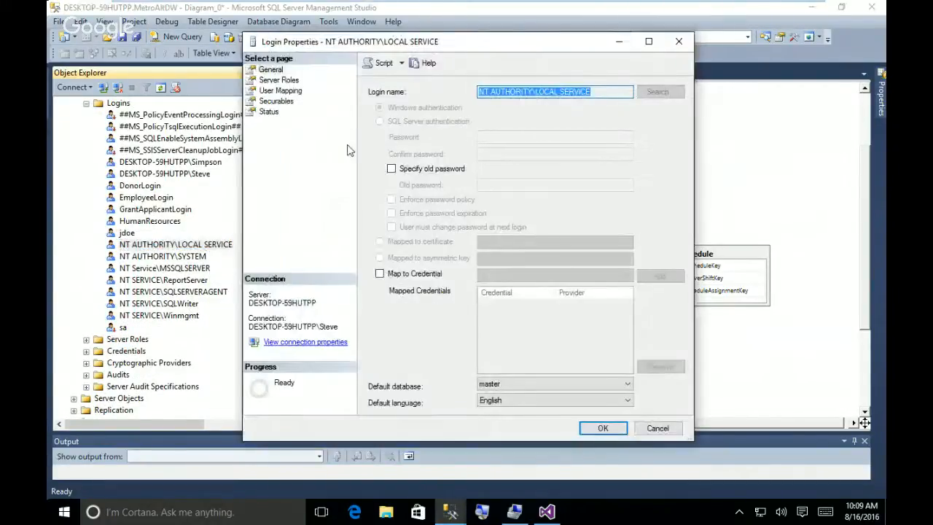
click(275, 90)
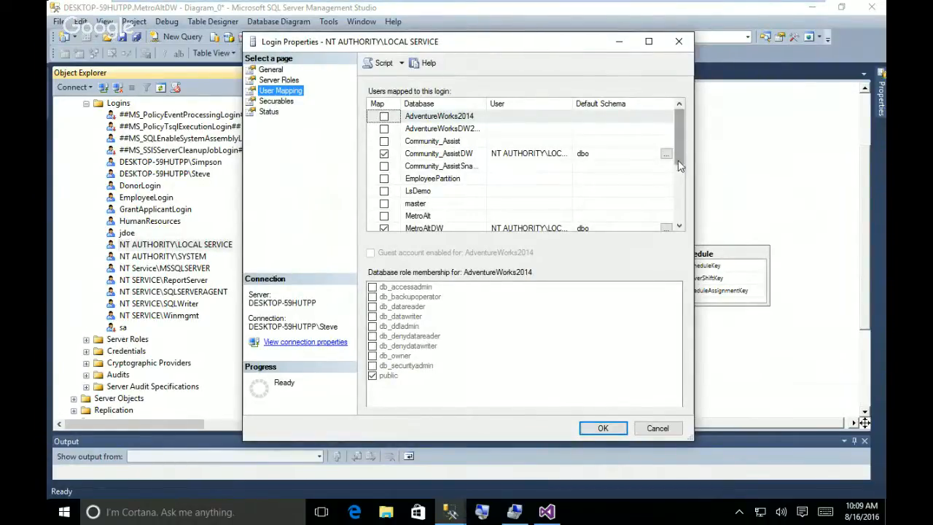
drag(679, 164, 679, 214)
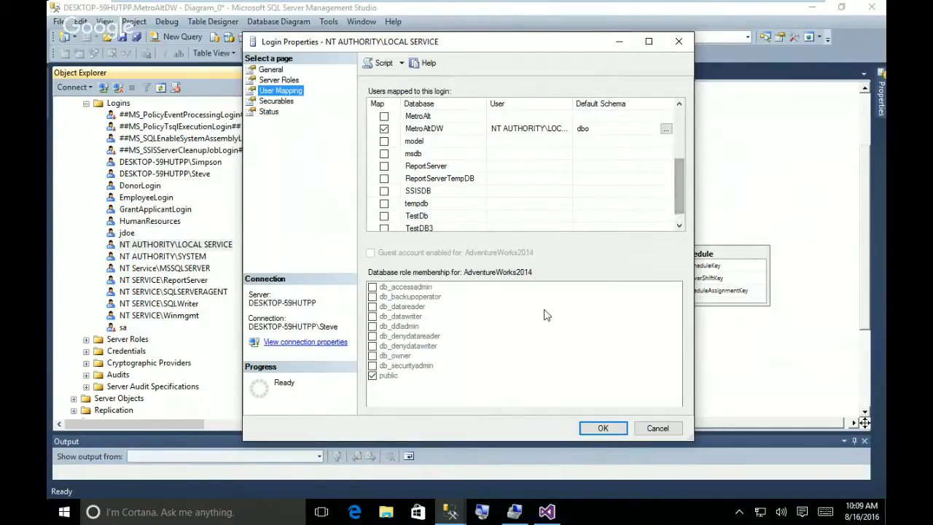
click(462, 131)
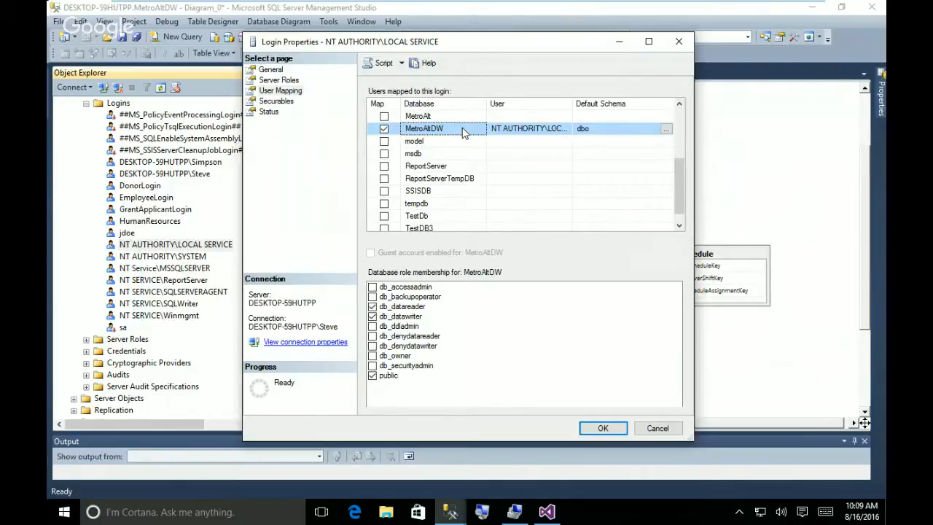
click(602, 428)
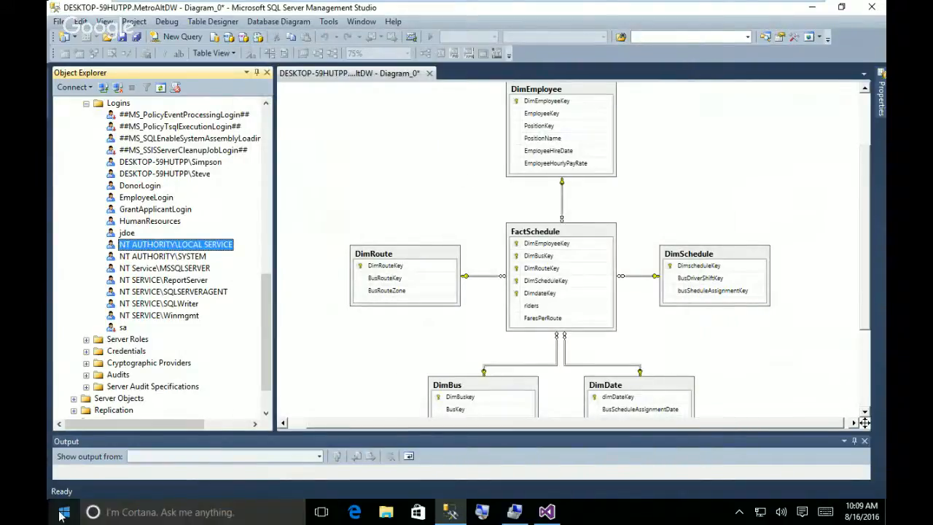
Open Windows Computer Management and display the SQL Server Services list under SQL Server Configuration Manager
right_click(63, 514)
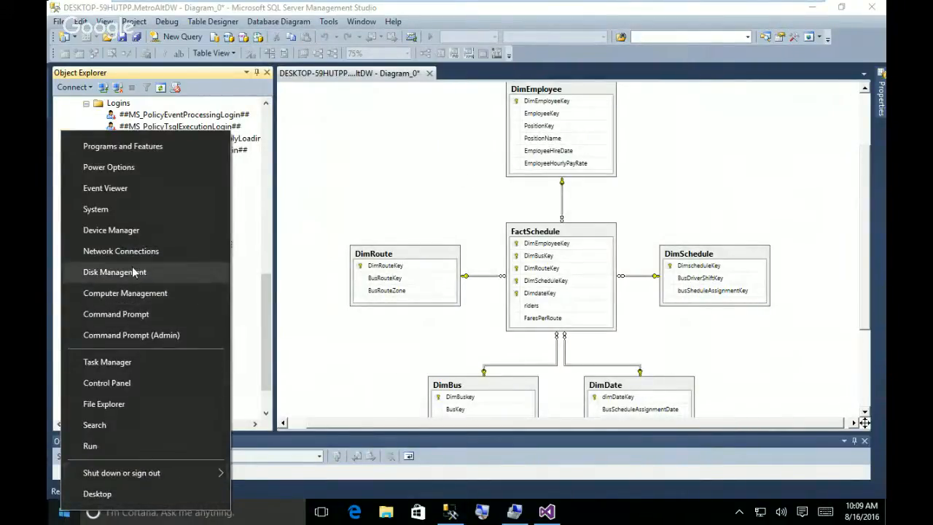
click(136, 294)
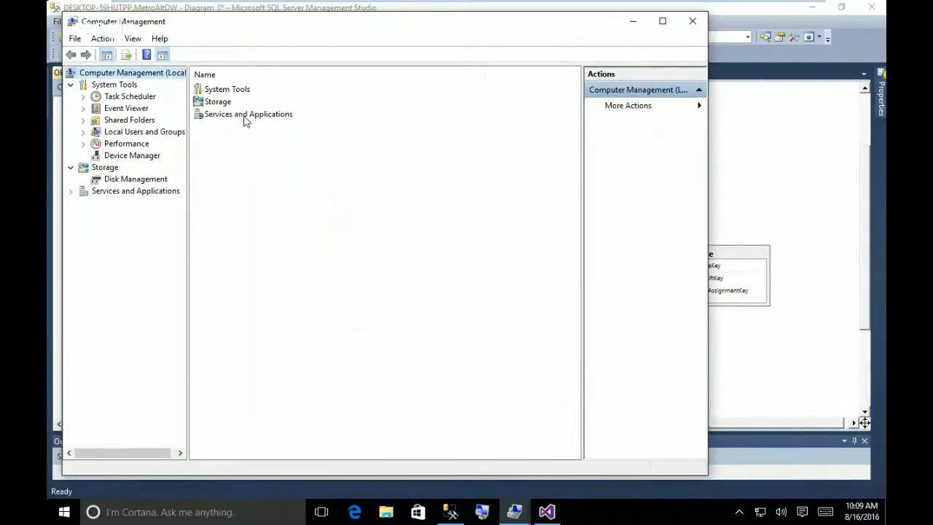
double_click(246, 115)
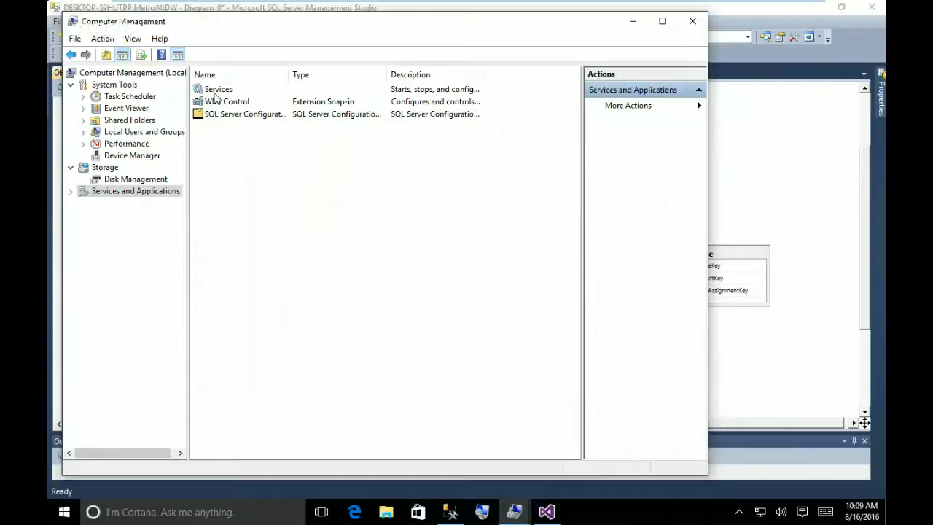
double_click(216, 95)
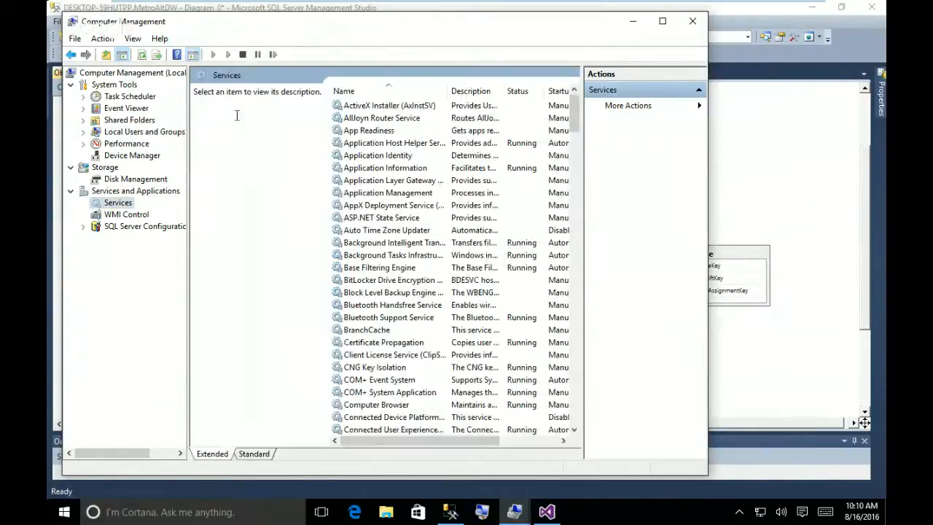
click(71, 57)
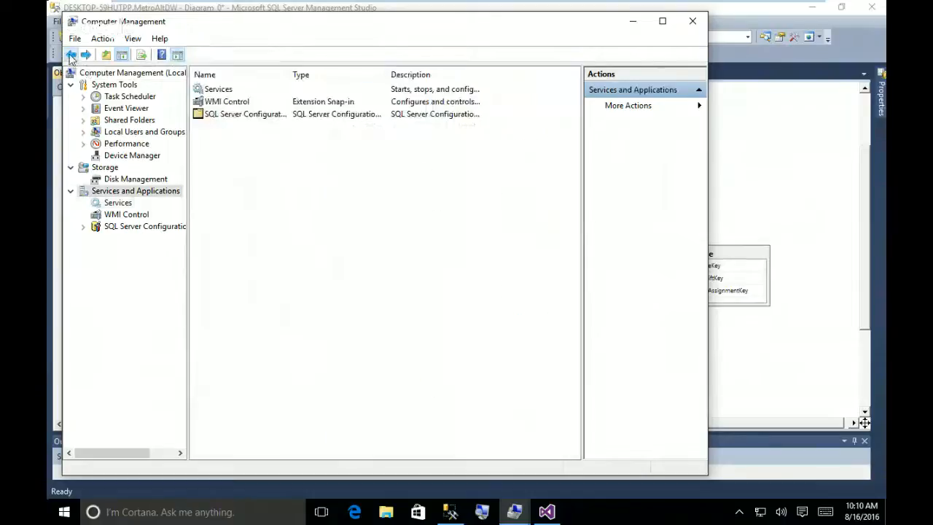
double_click(227, 116)
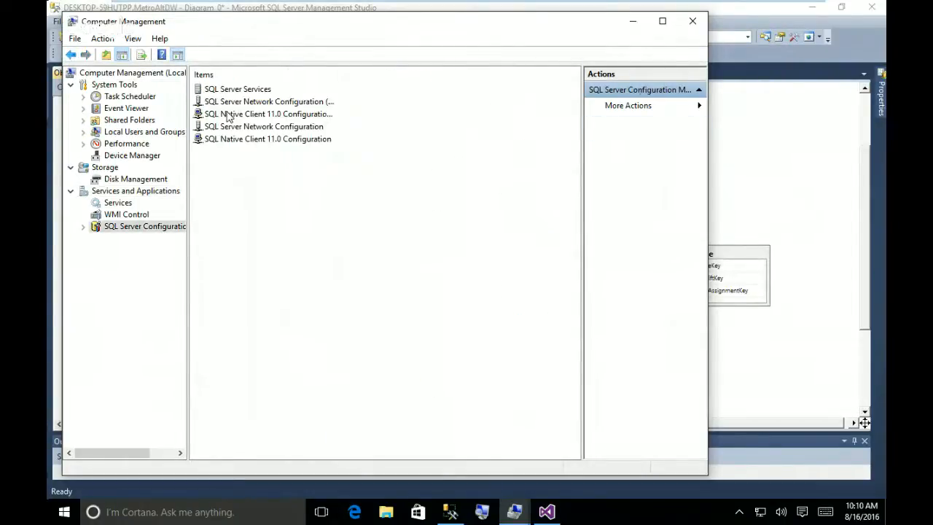
click(243, 92)
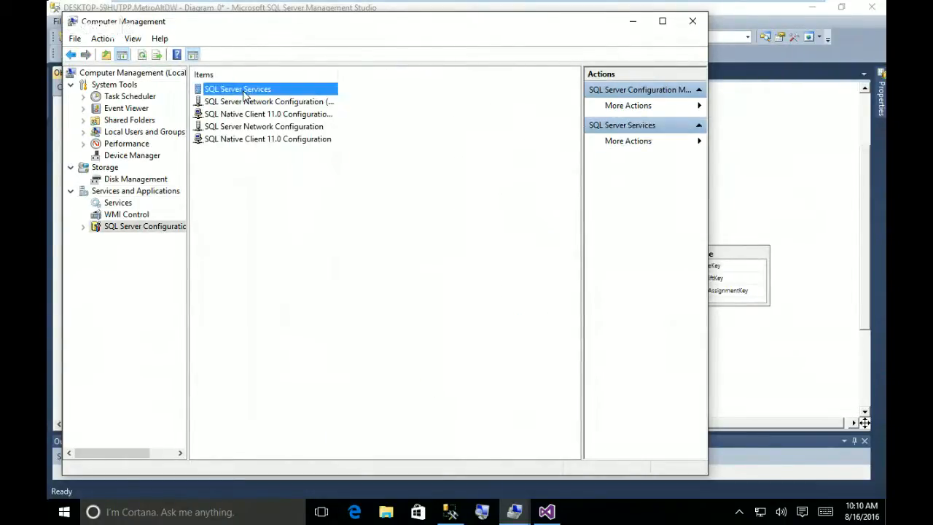
double_click(243, 91)
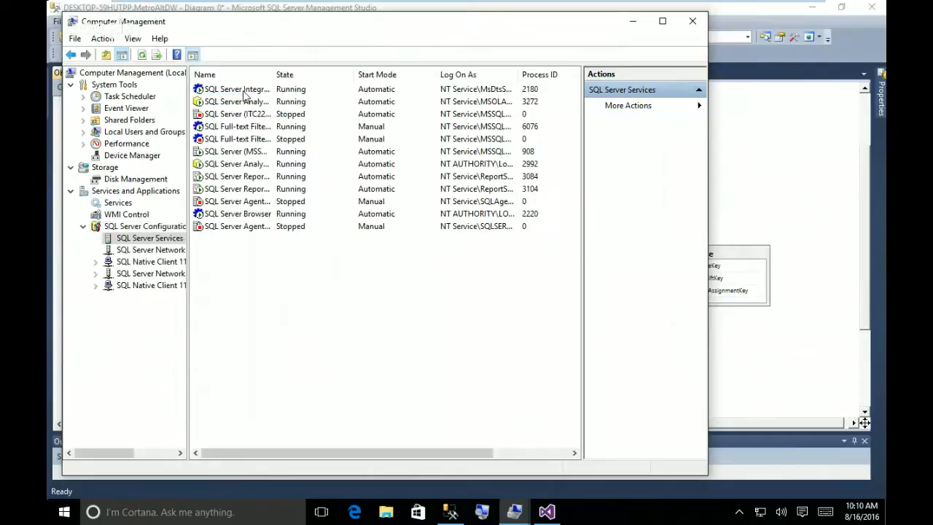
Examine the log-on account of the SQL Server Analysis Services (ITC226SERVER) service, then cancel its properties
right_click(241, 164)
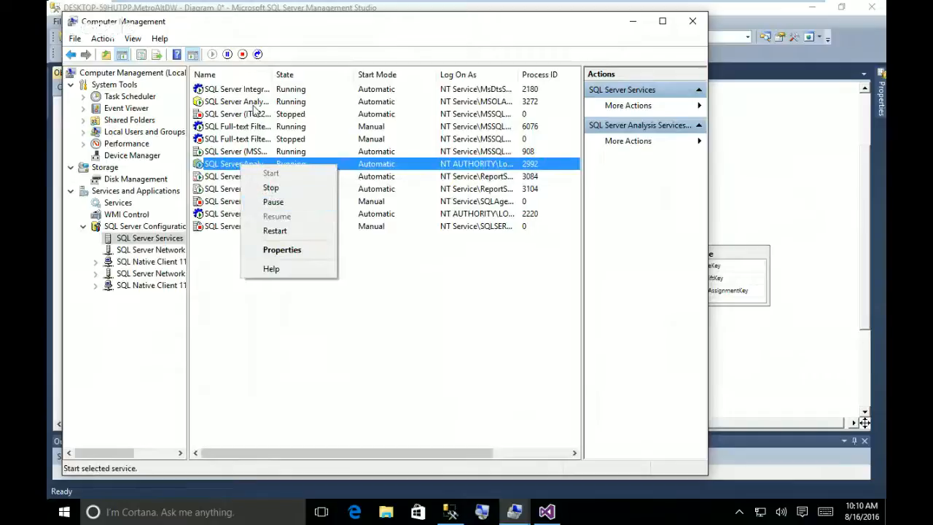
click(254, 105)
right_click(254, 107)
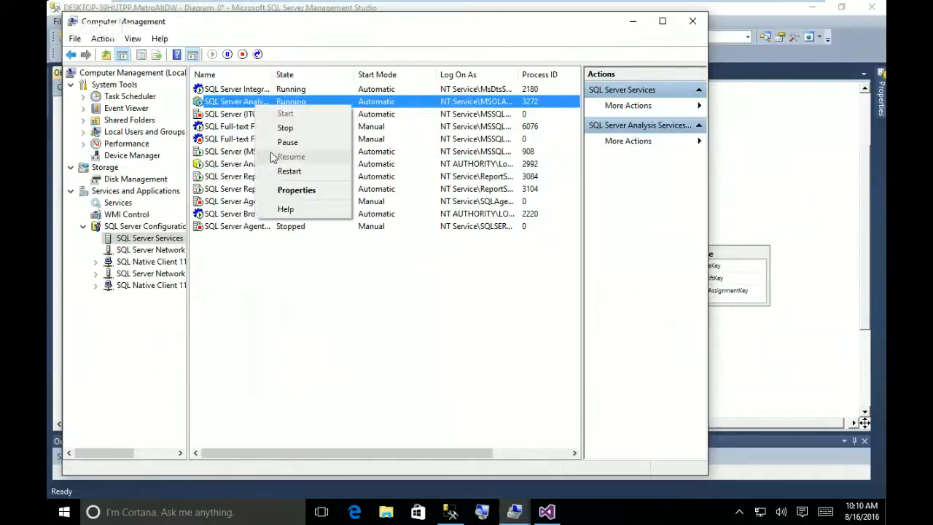
click(288, 189)
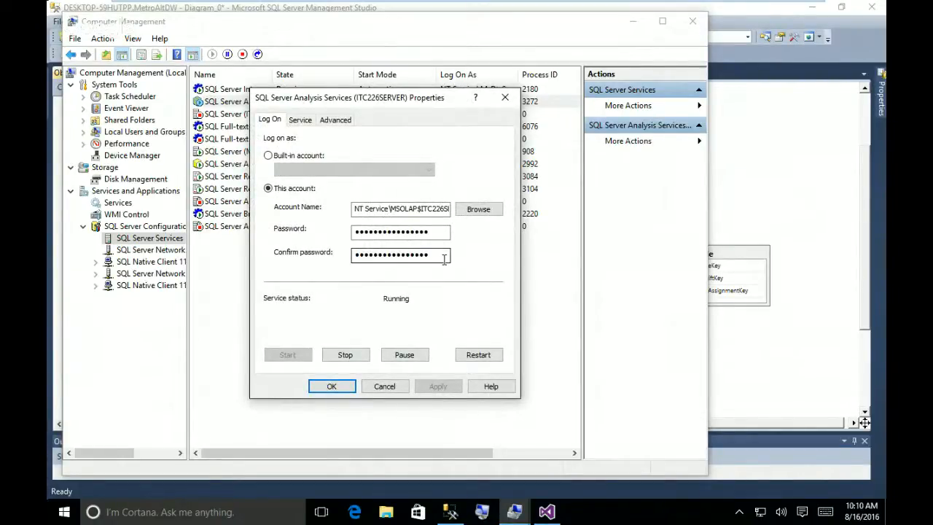
click(385, 386)
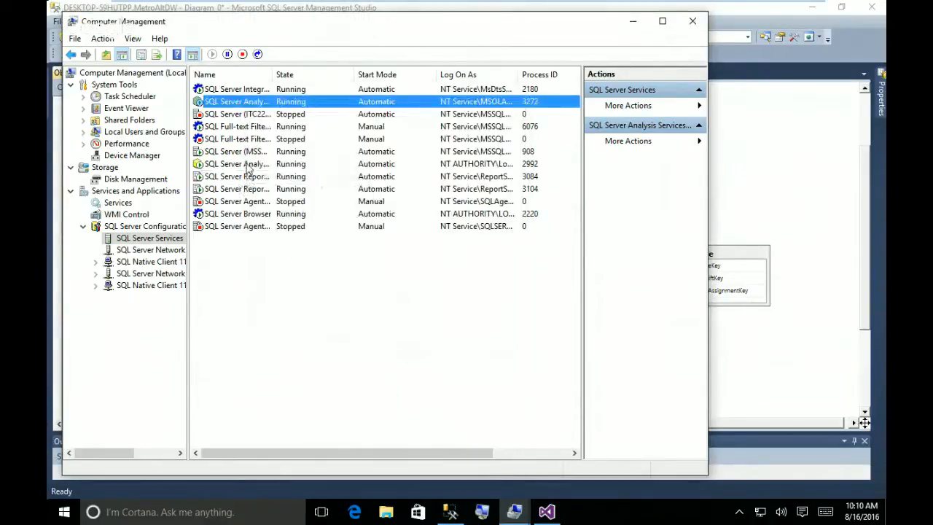
Inspect the log-on account settings of the SQL Server Analysis Services (MSSQLSERVER) service, then close its properties
right_click(250, 165)
click(295, 249)
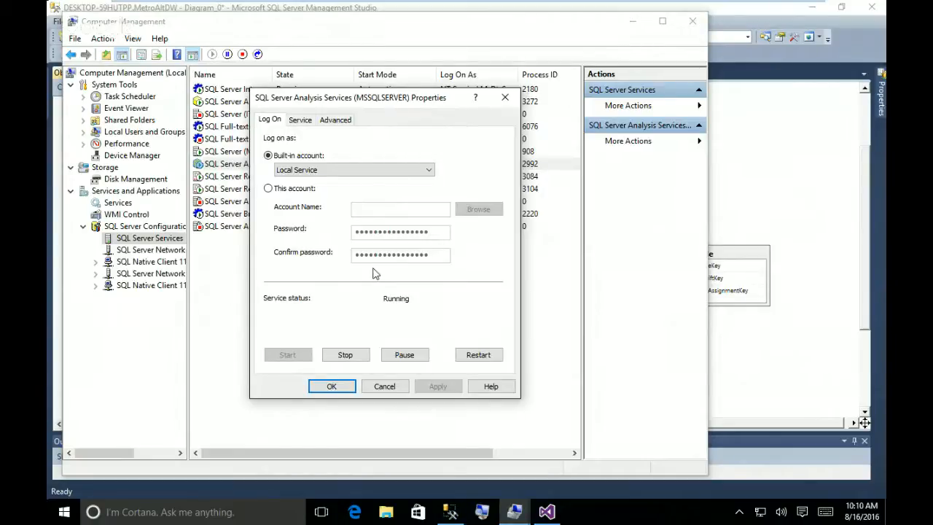
click(339, 388)
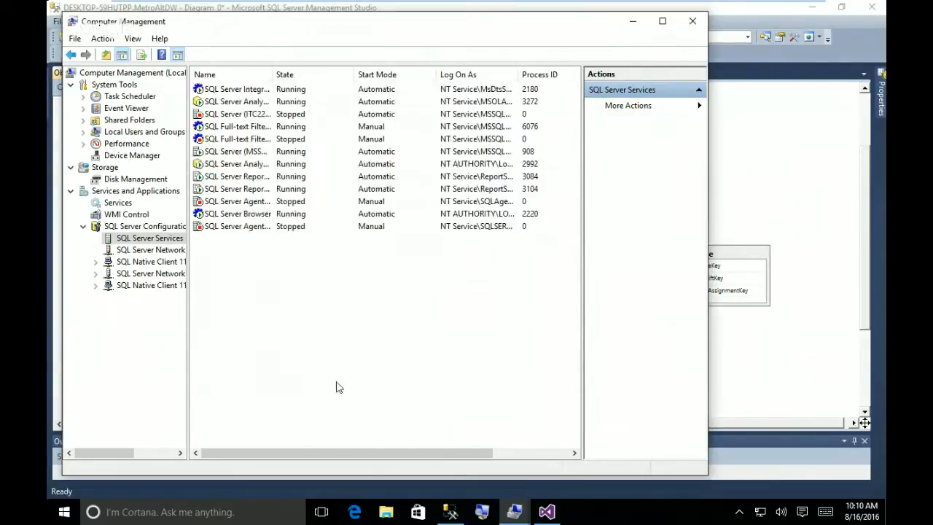
click(240, 166)
right_click(240, 167)
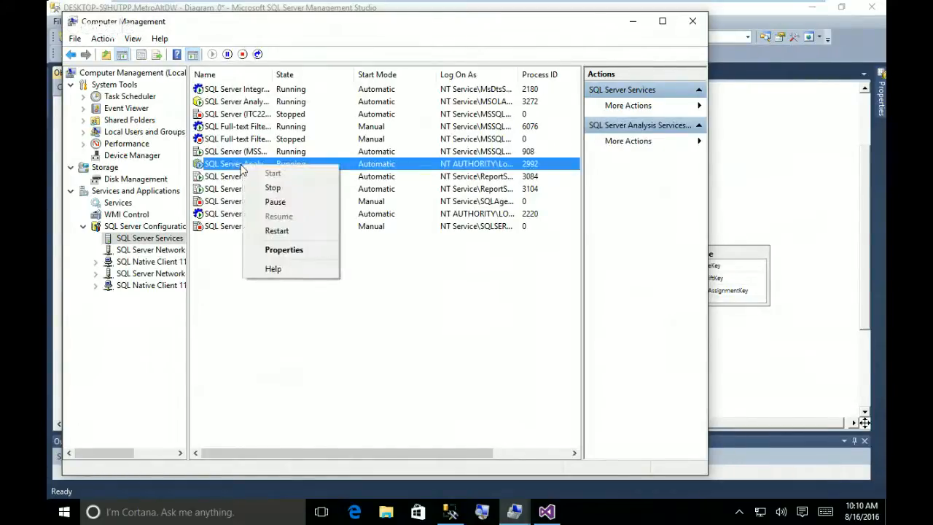
click(292, 252)
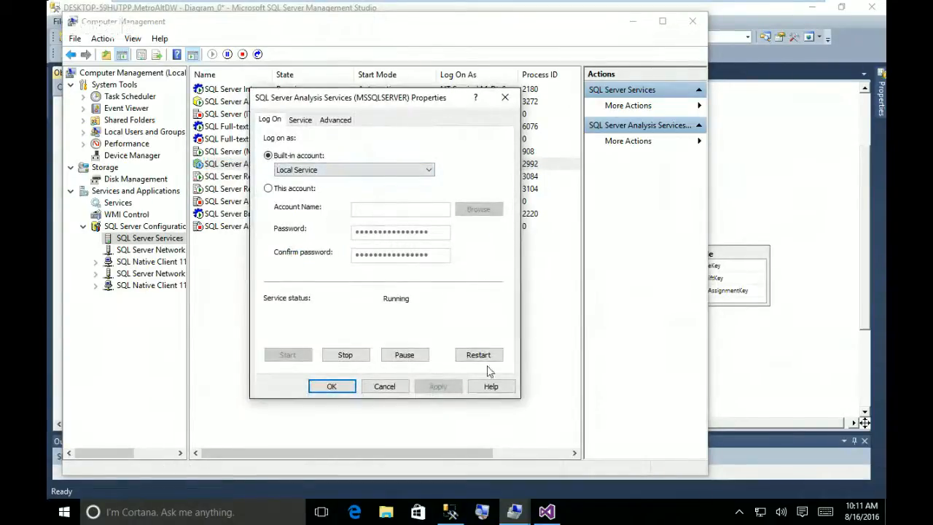
click(343, 386)
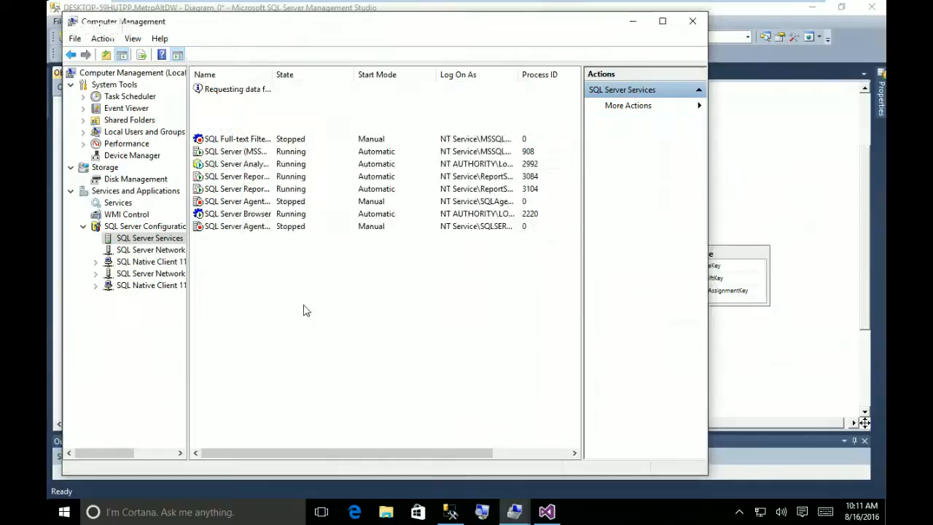
Review the log-on settings of Analysis Services (ITC226SERVER) again, cancel the dialog and close Computer Management
right_click(250, 103)
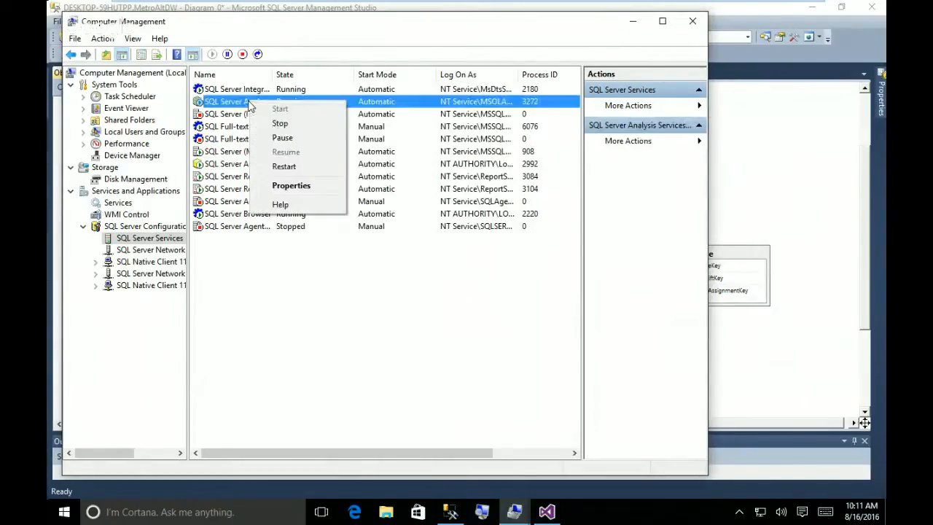
click(292, 186)
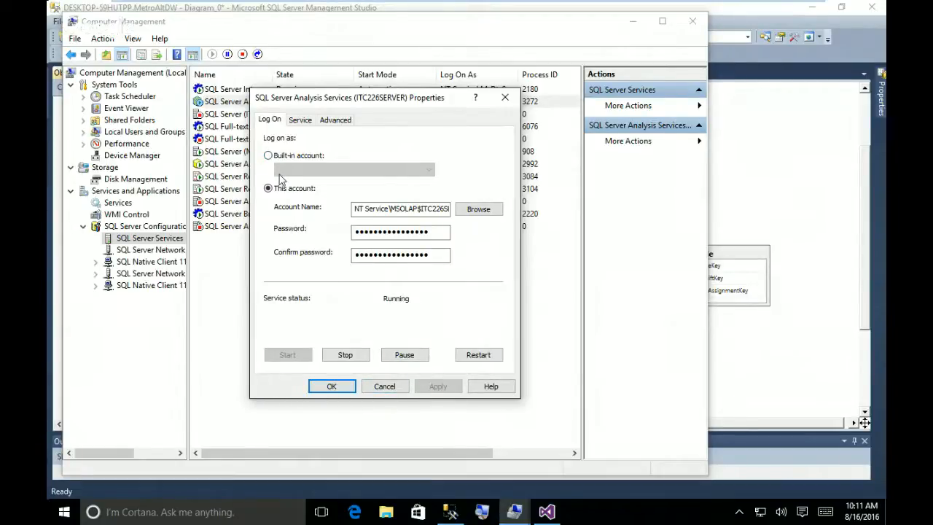
click(390, 387)
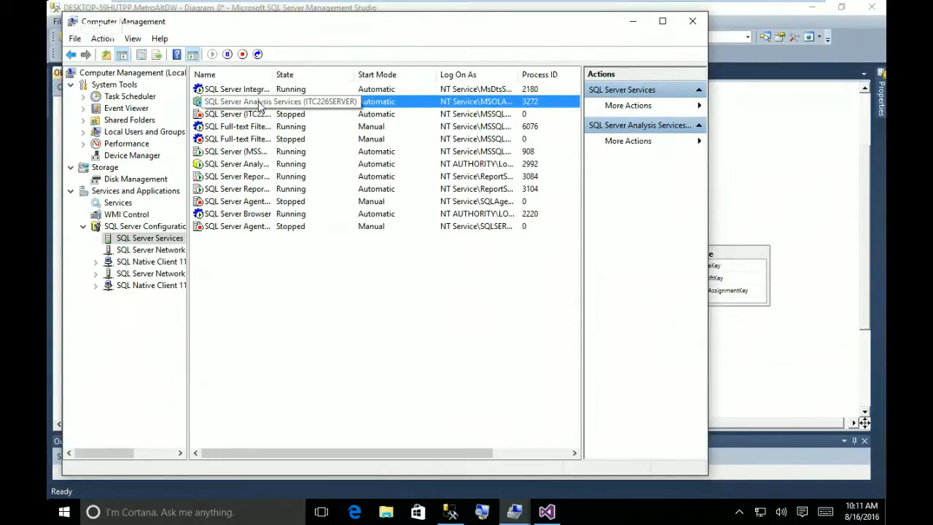
click(691, 23)
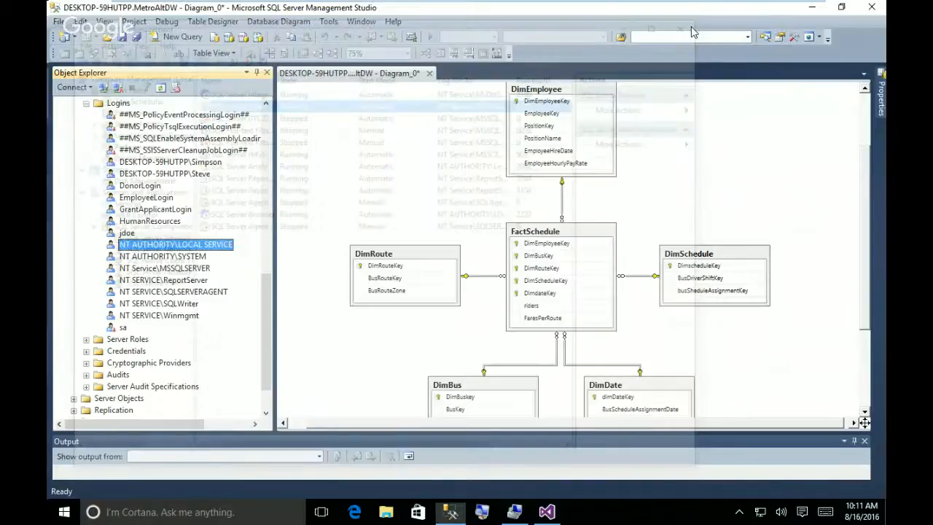
Switch to Visual Studio and finish the data source with service account impersonation and the name Metro Alt DW
mouse_move(452, 519)
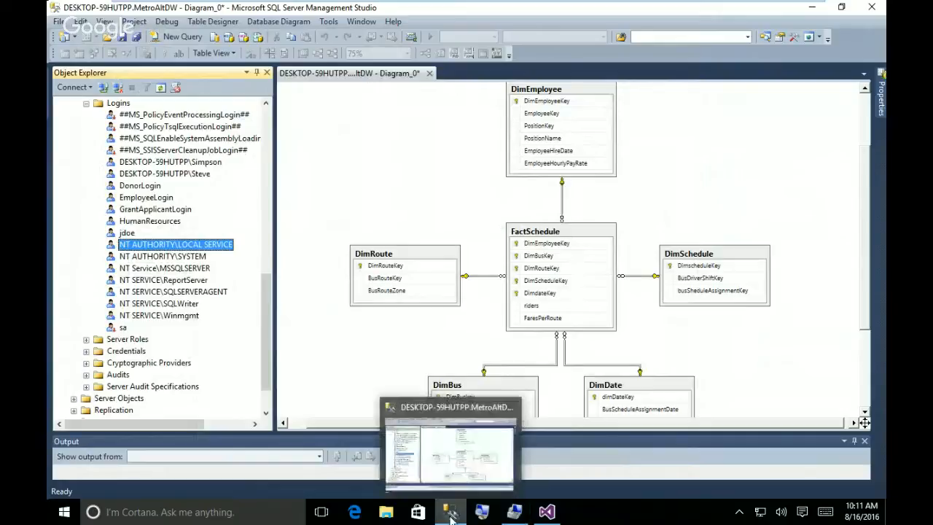
click(547, 513)
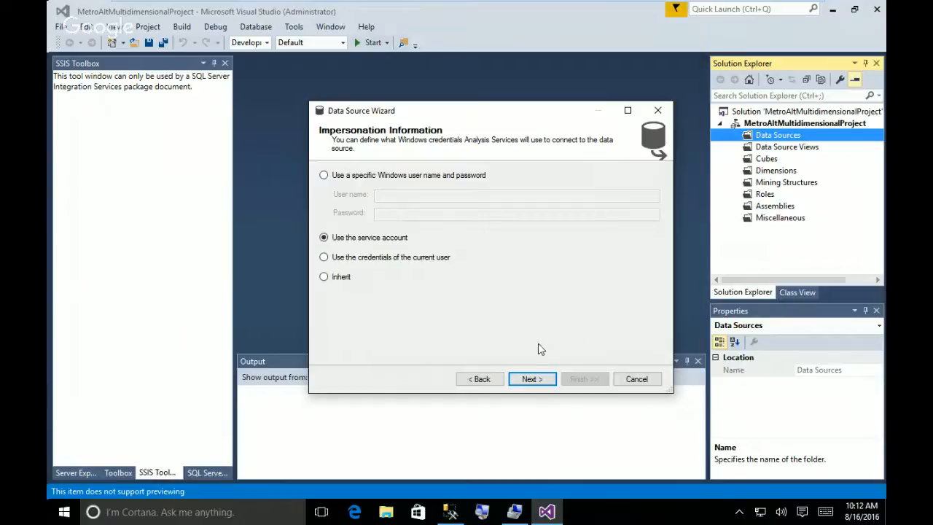
click(524, 383)
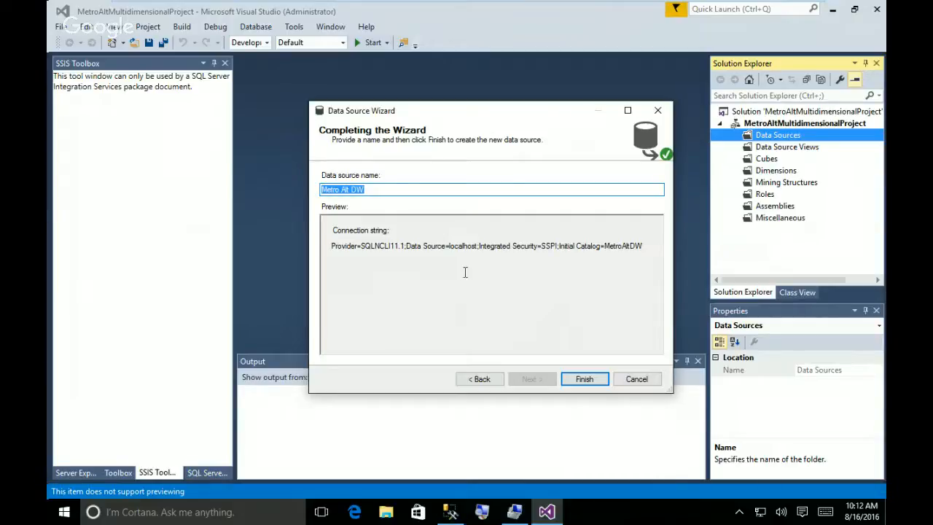
click(587, 380)
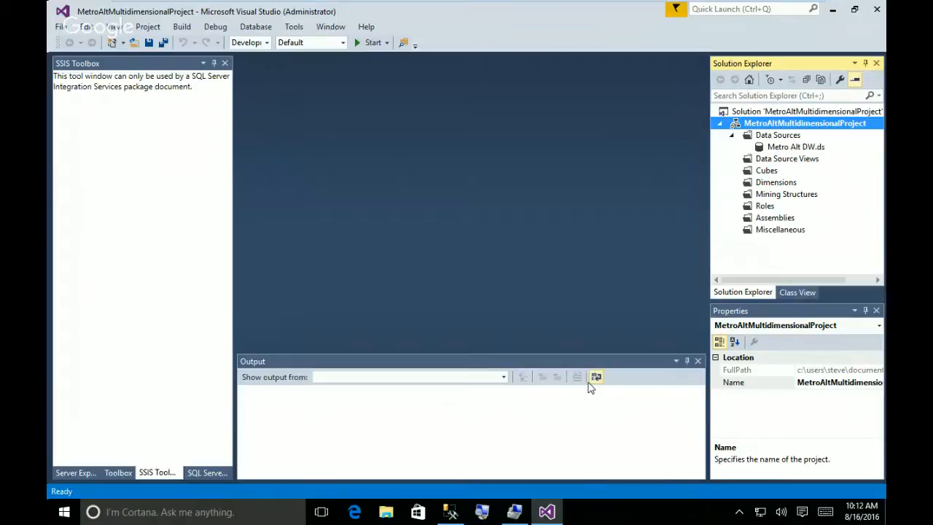
Start a new data source view based on the Metro Alt DW relational data source
right_click(791, 160)
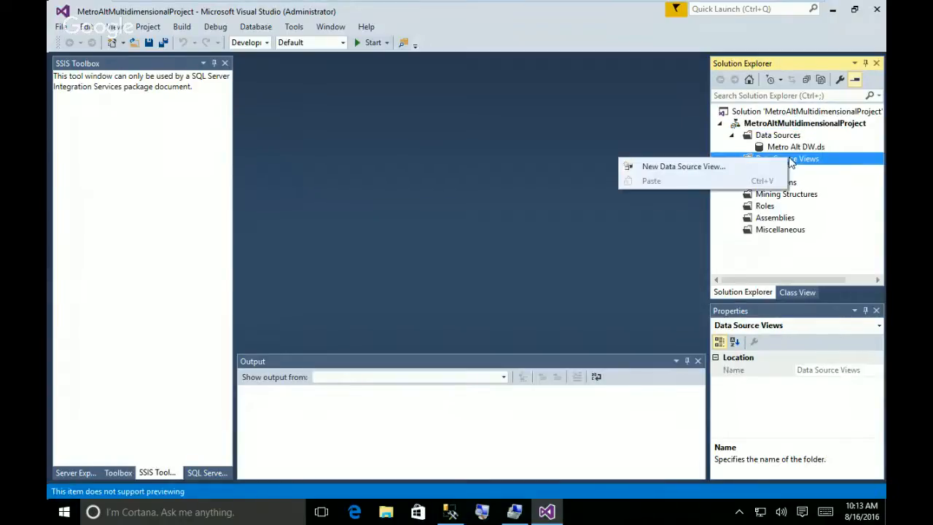
click(681, 167)
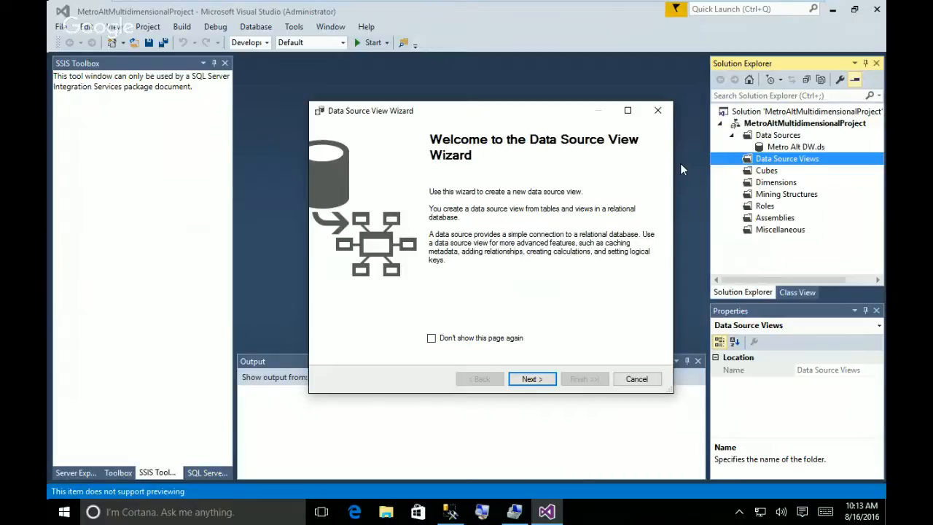
click(531, 379)
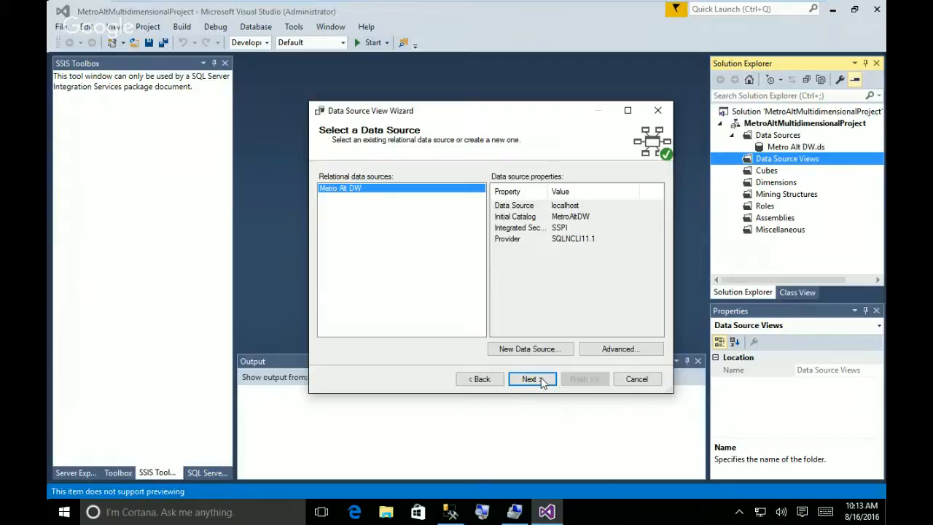
click(541, 379)
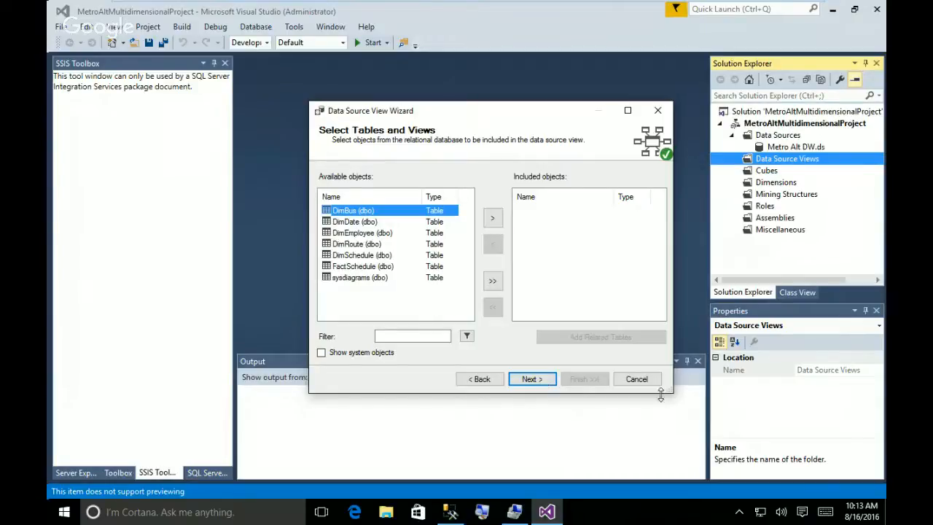
Include every available table except sysdiagrams in the data source view and finish it with the name Metro Alt DW
click(492, 281)
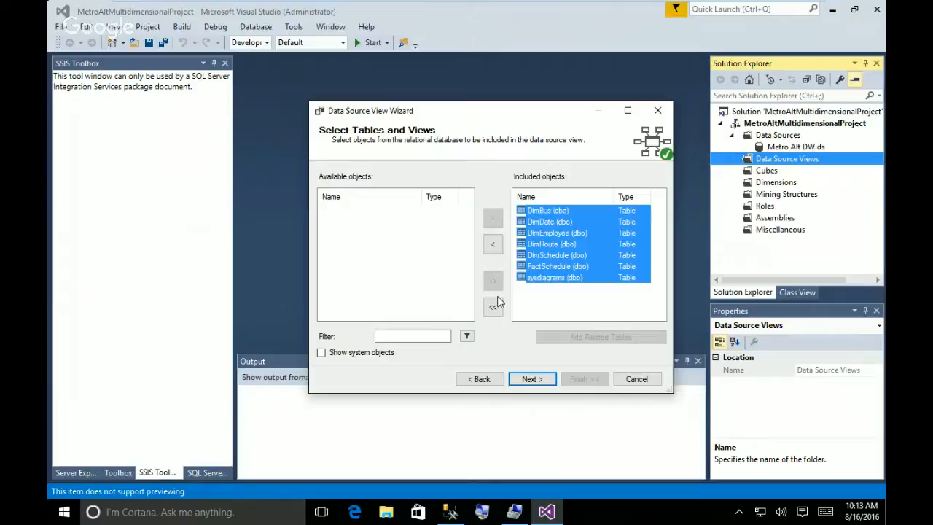
click(555, 280)
click(492, 246)
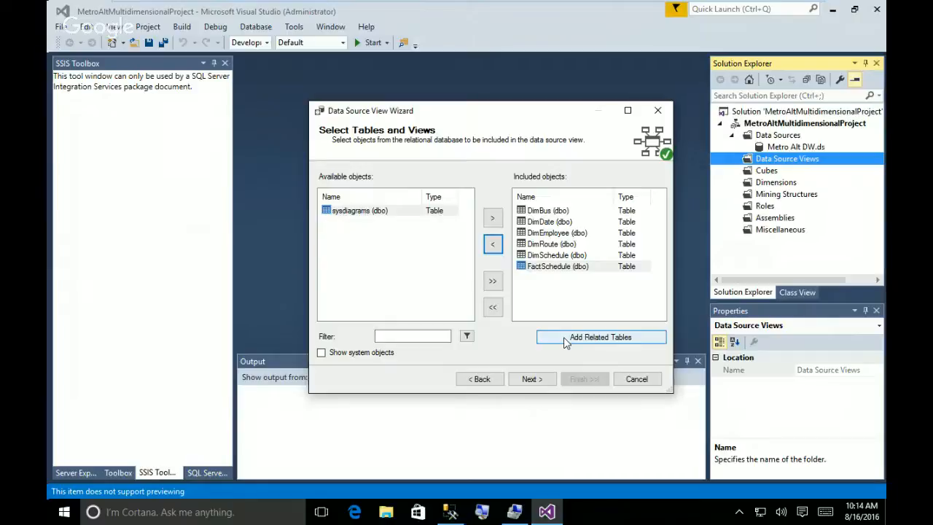
click(531, 379)
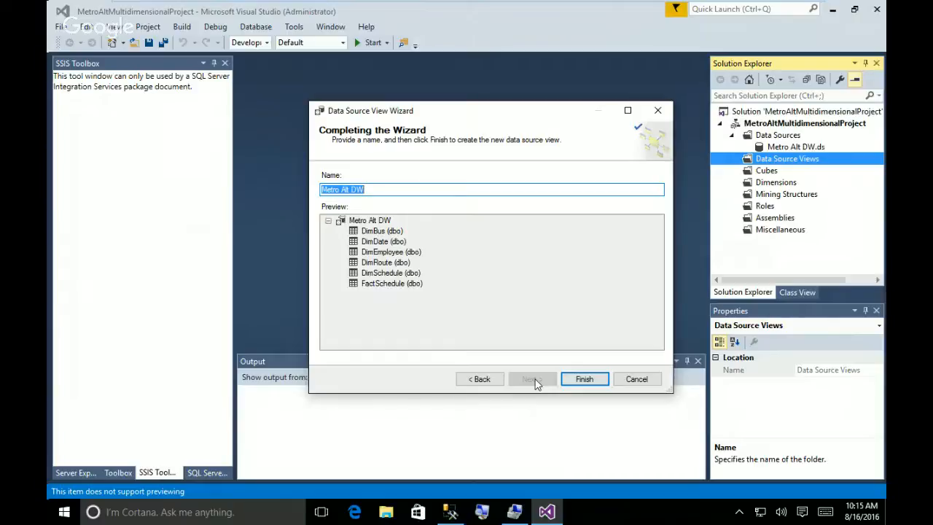
click(584, 380)
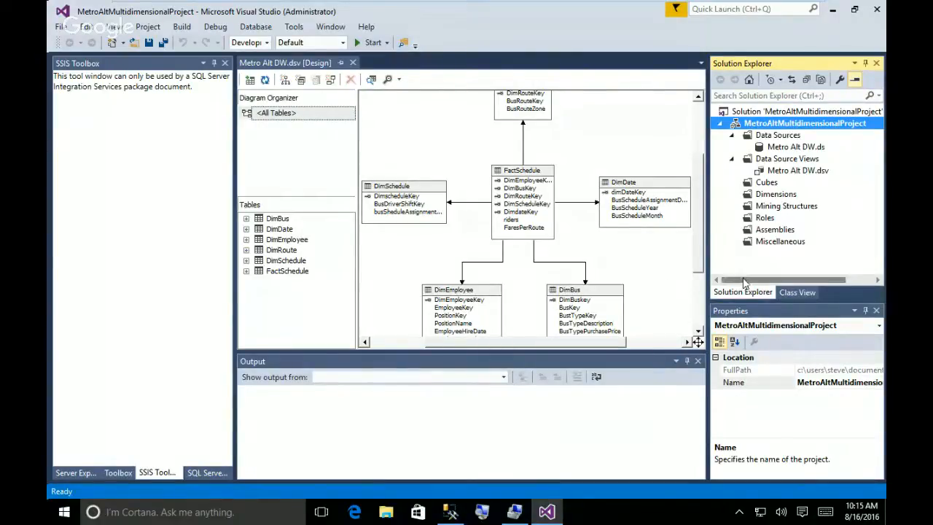
Start a new cube from existing tables, using FactSchedule as its measure group table
right_click(764, 187)
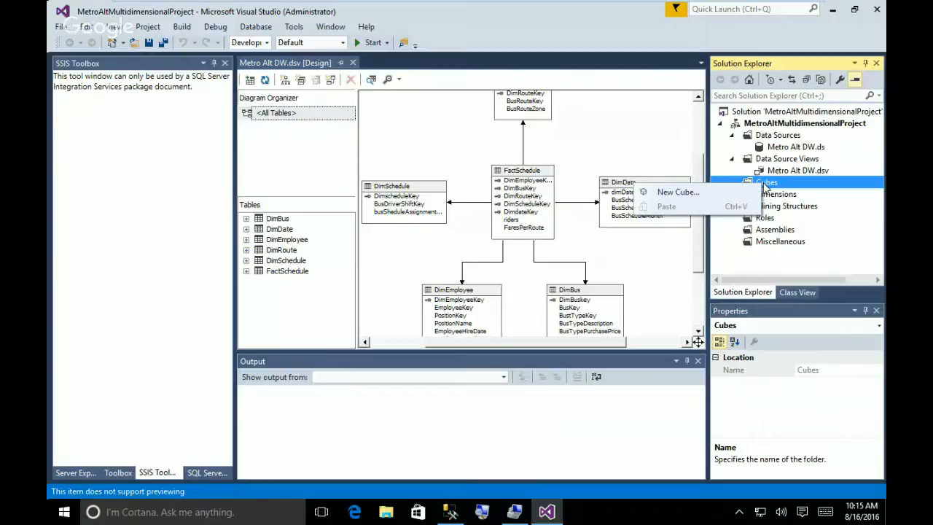
click(685, 195)
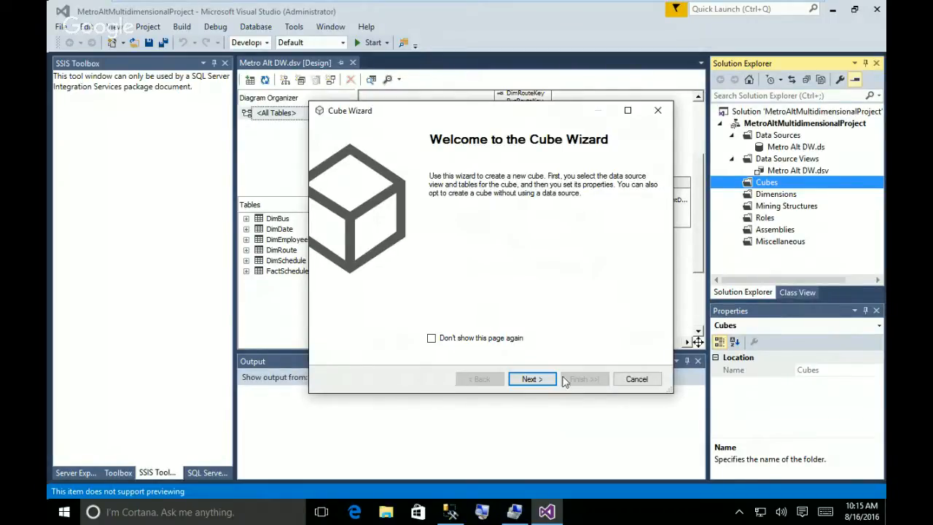
click(532, 378)
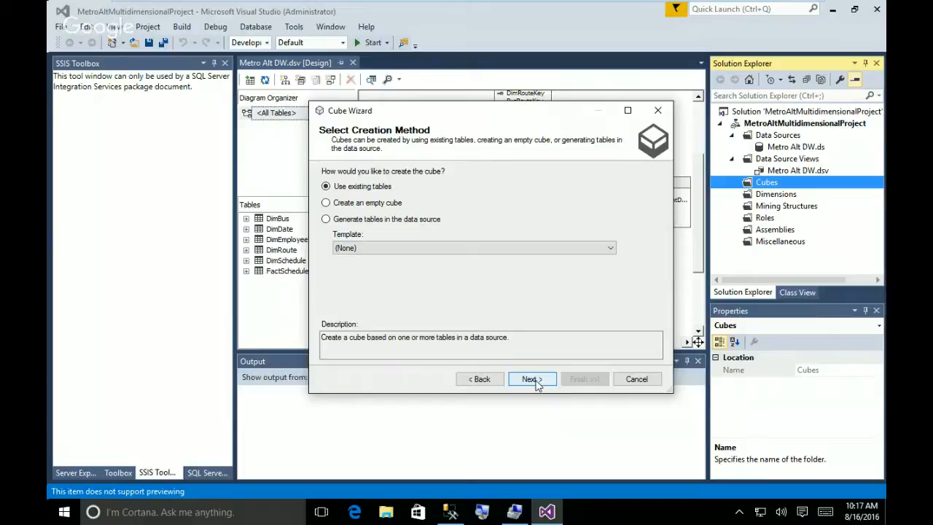
click(535, 381)
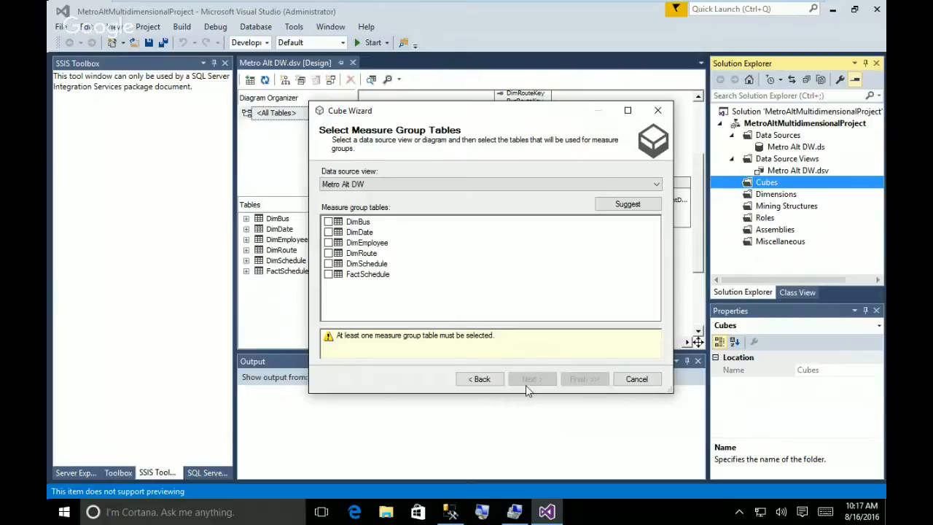
click(328, 274)
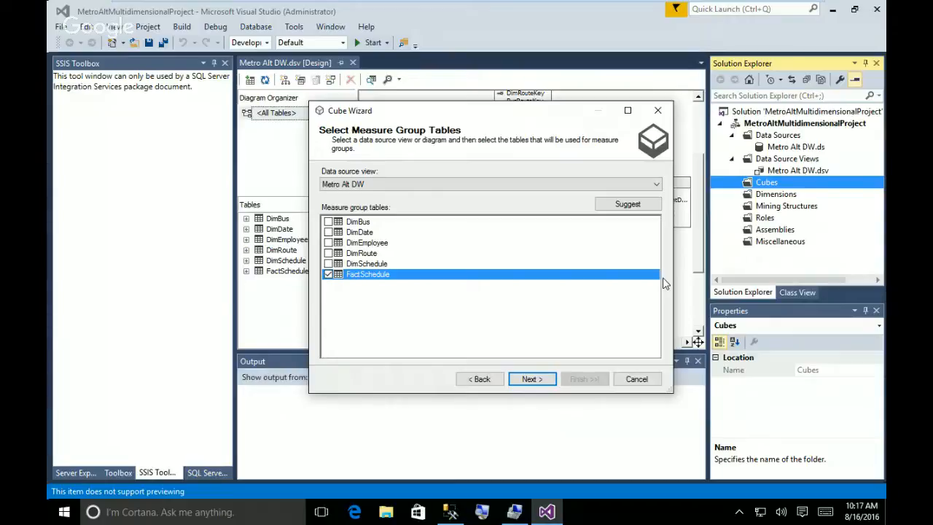
click(543, 379)
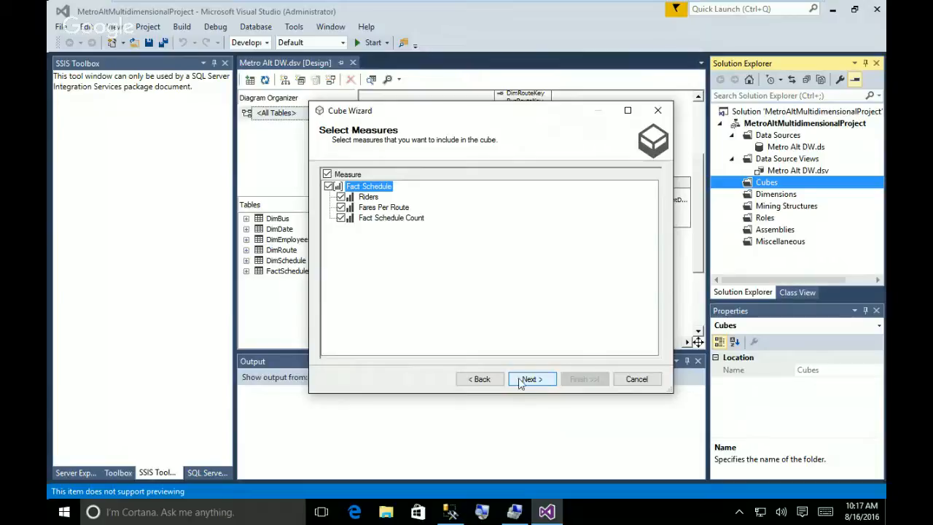
Keep all Fact Schedule measures and all five proposed dimensions, and finish the cube with the name Metro Alt DW
click(479, 379)
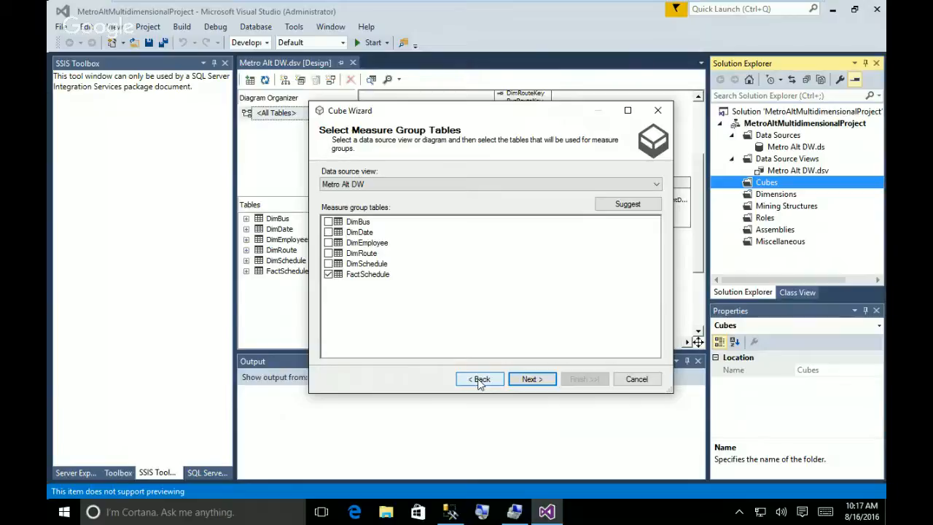
click(534, 381)
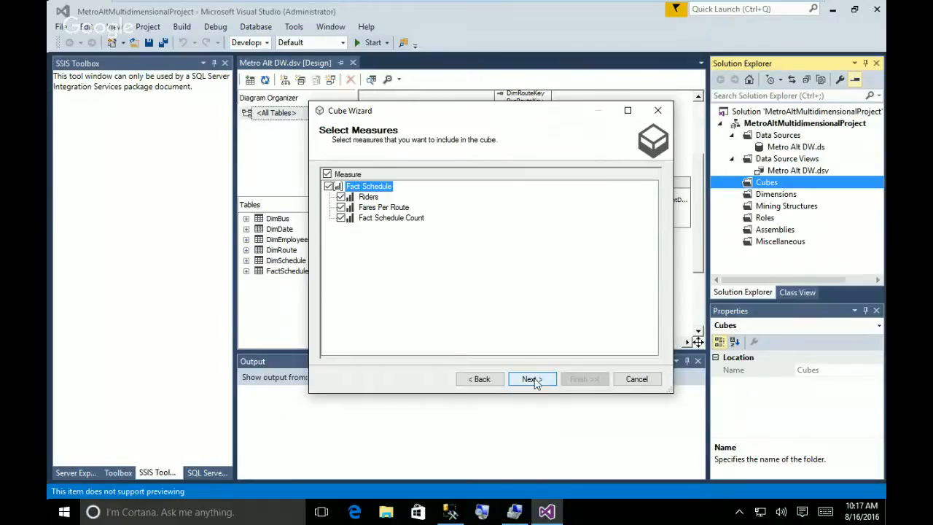
click(532, 379)
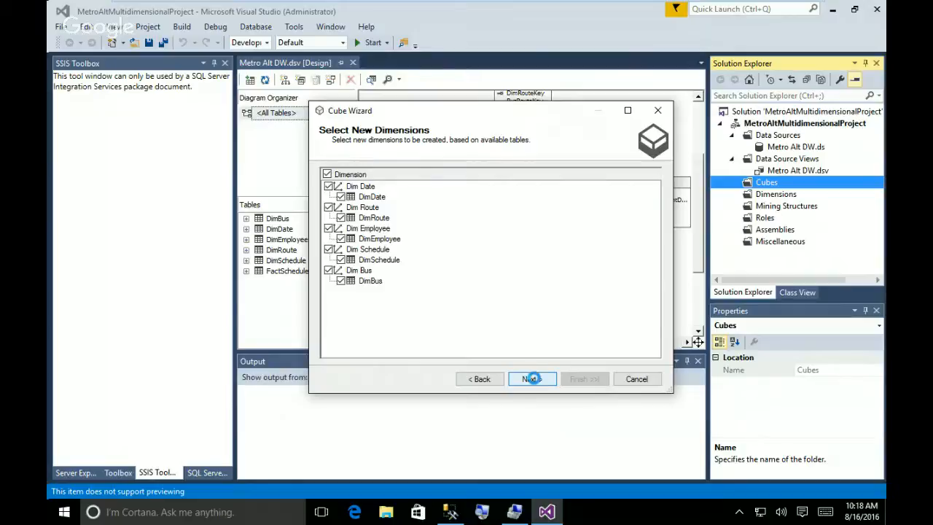
click(530, 379)
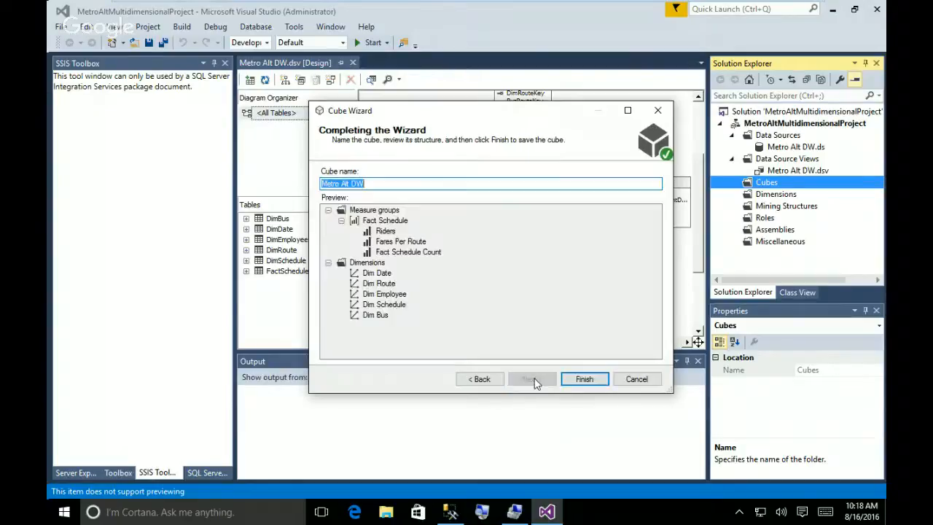
click(581, 382)
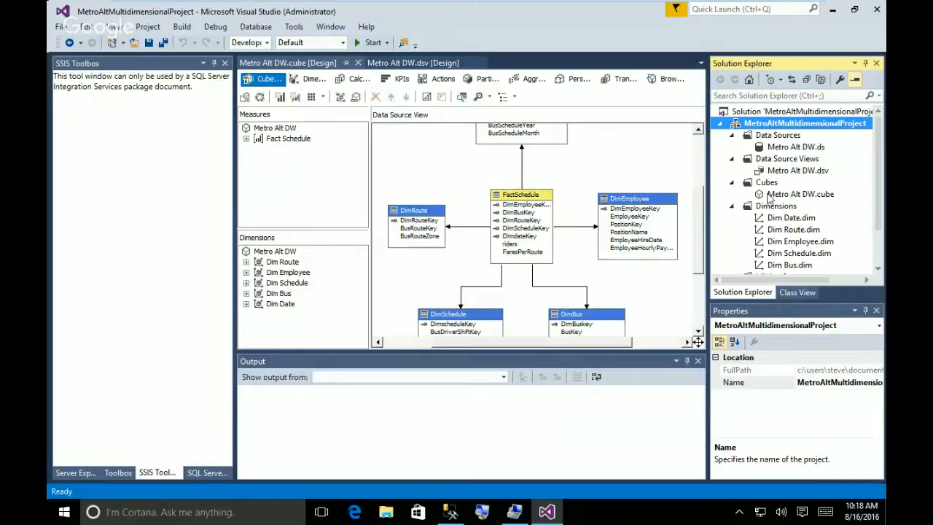
Add BusScheduleYear and BusScheduleMonth as attributes of the Dim Date dimension
double_click(791, 218)
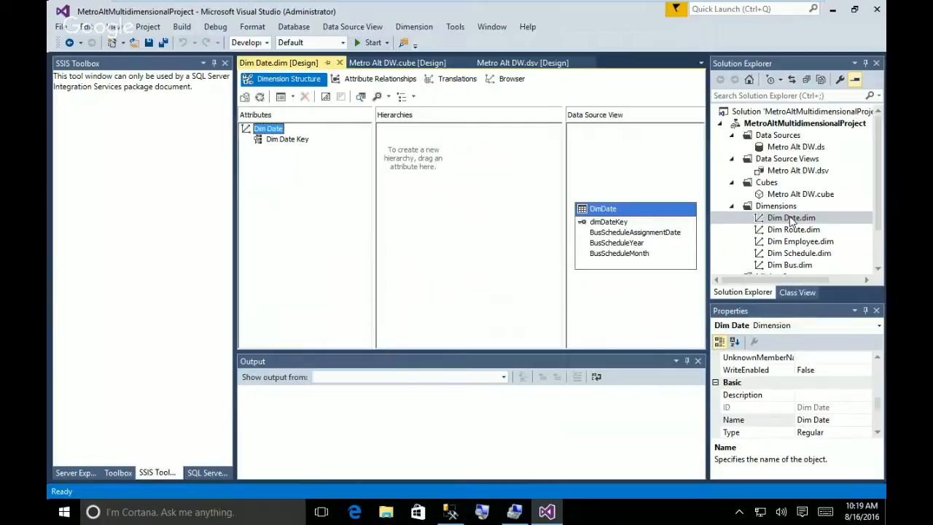
click(612, 243)
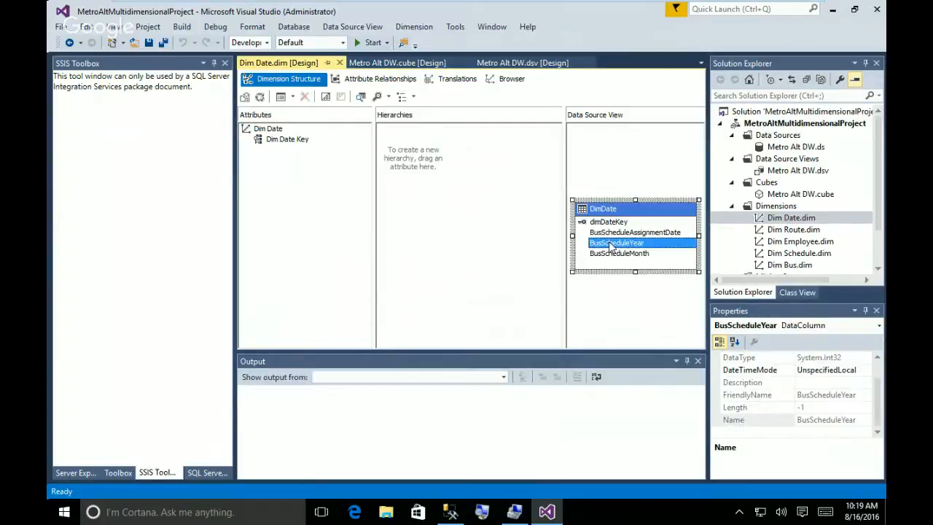
drag(611, 246, 289, 178)
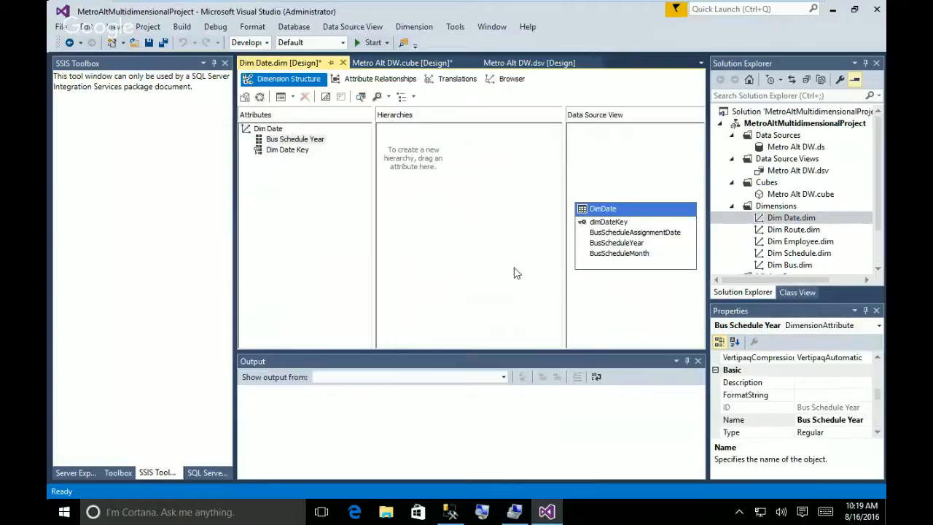
click(615, 260)
drag(614, 260, 276, 173)
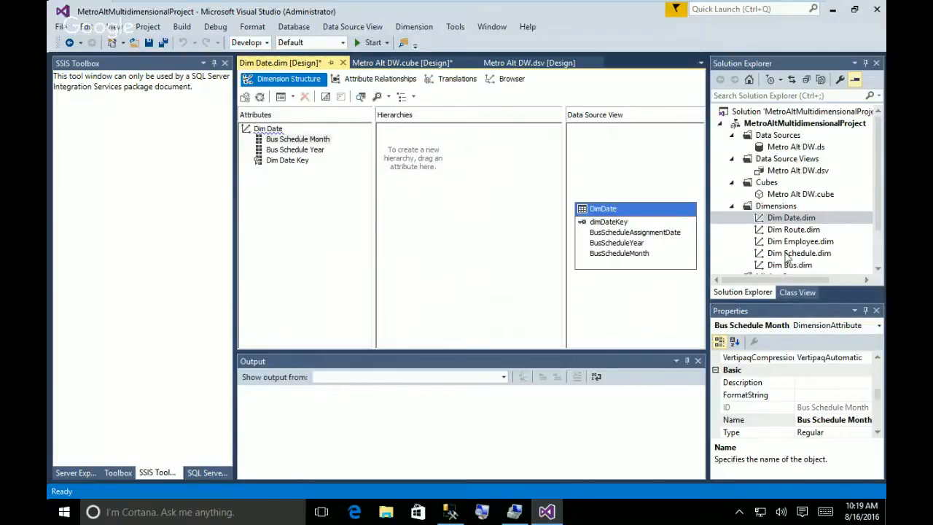
Add BusRouteZone as an attribute of the Dim Route dimension
double_click(801, 230)
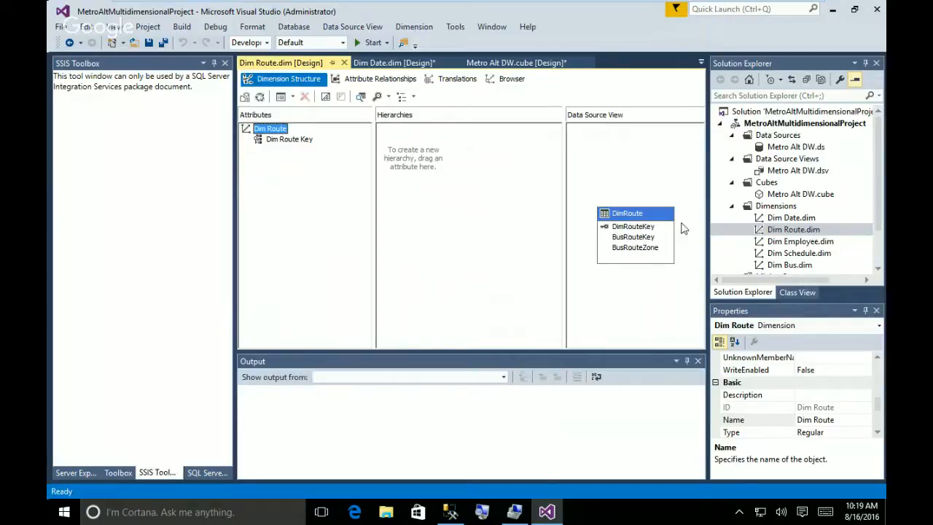
click(645, 241)
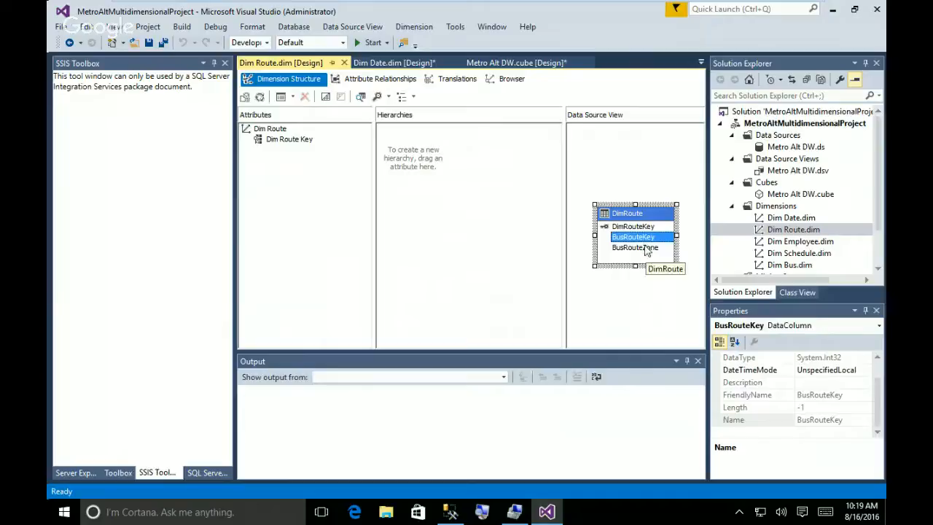
drag(644, 248, 281, 177)
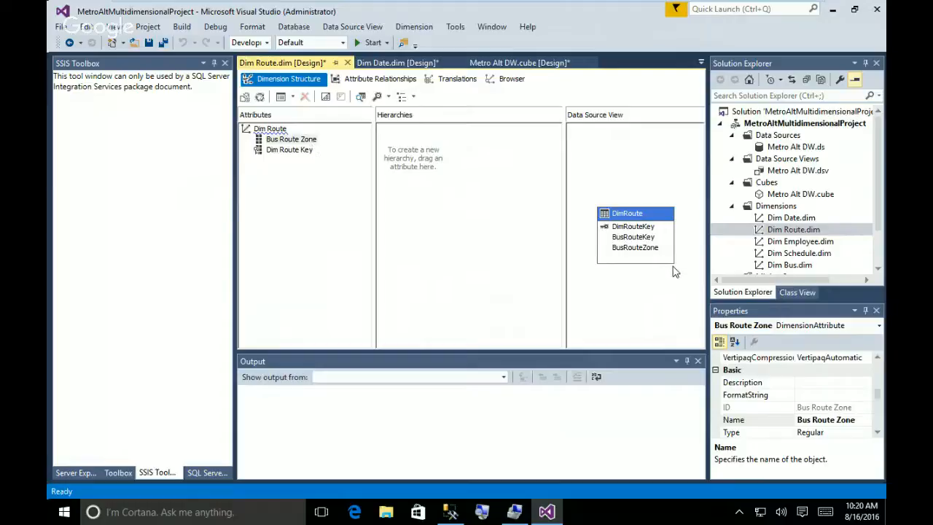
Add PositionName as an attribute of the Dim Employee dimension
double_click(798, 242)
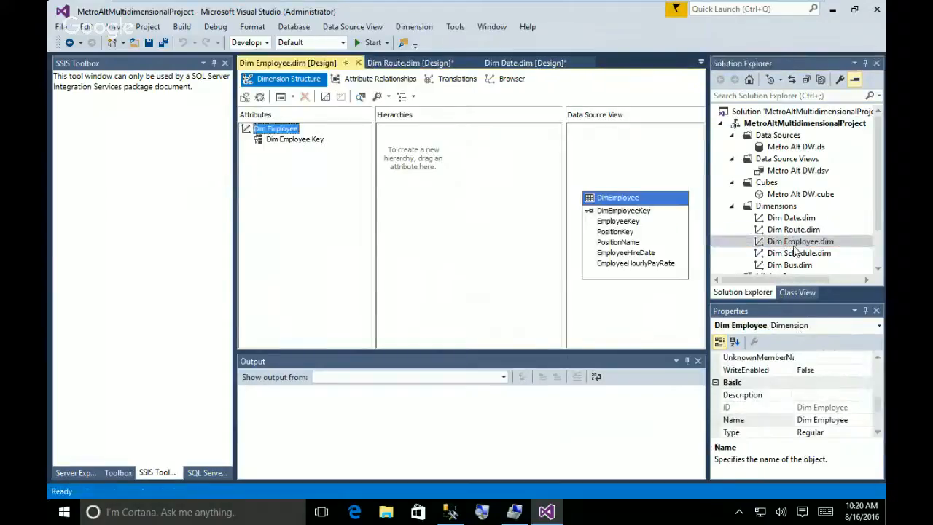
click(618, 242)
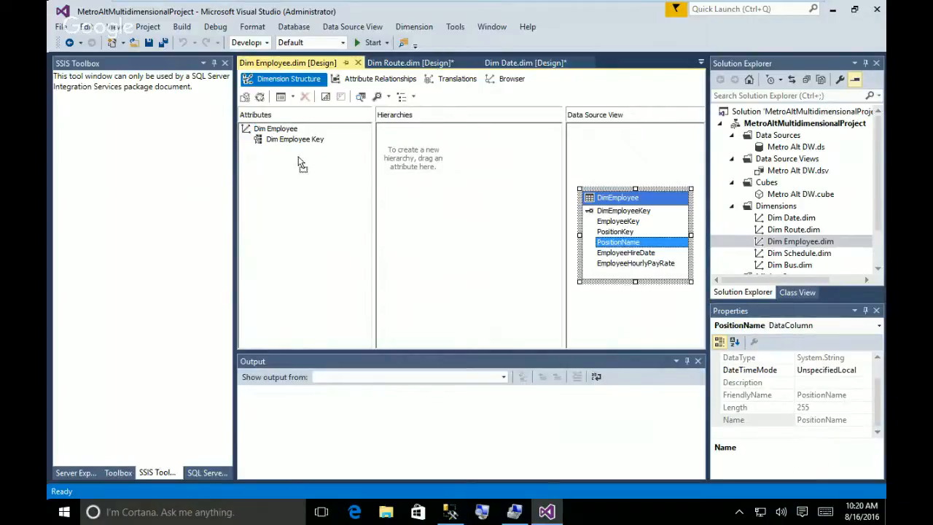
drag(297, 163, 298, 162)
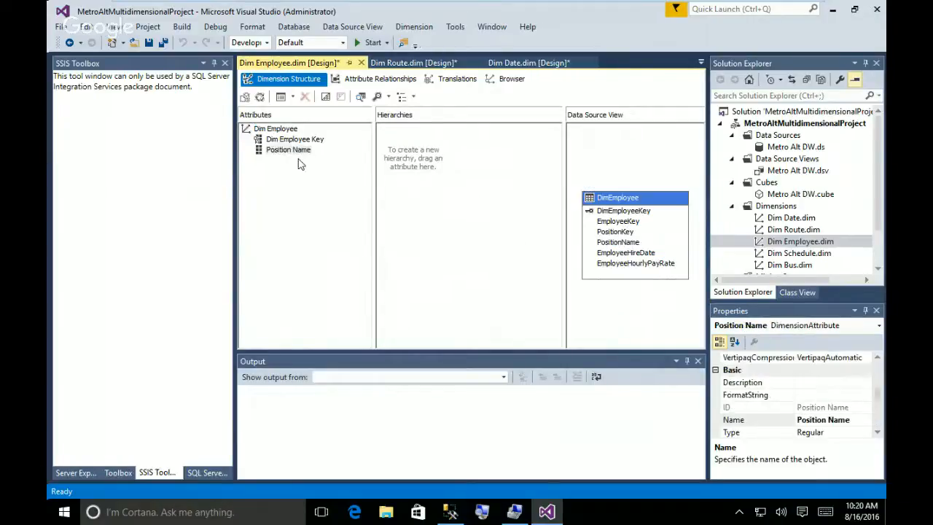
click(625, 253)
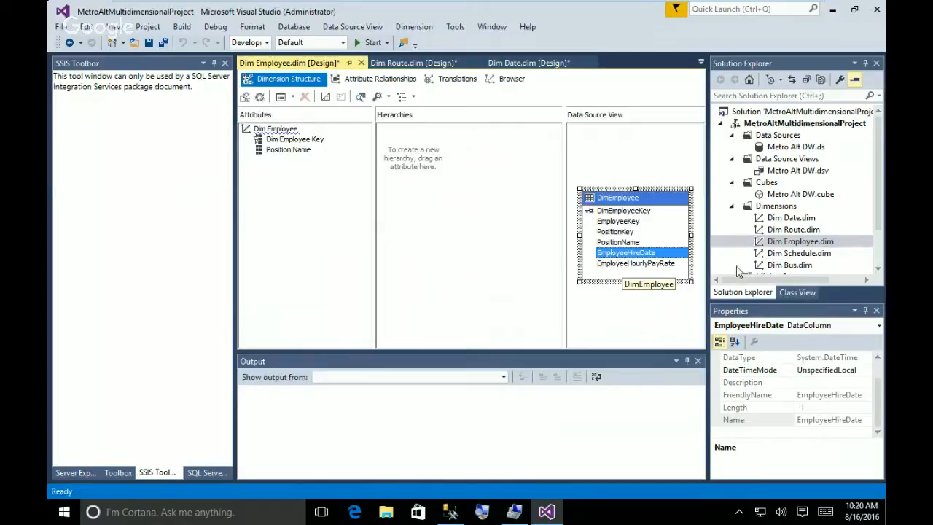
Add BusDriverShiftKey as an attribute of the Dim Schedule dimension
click(790, 256)
double_click(790, 255)
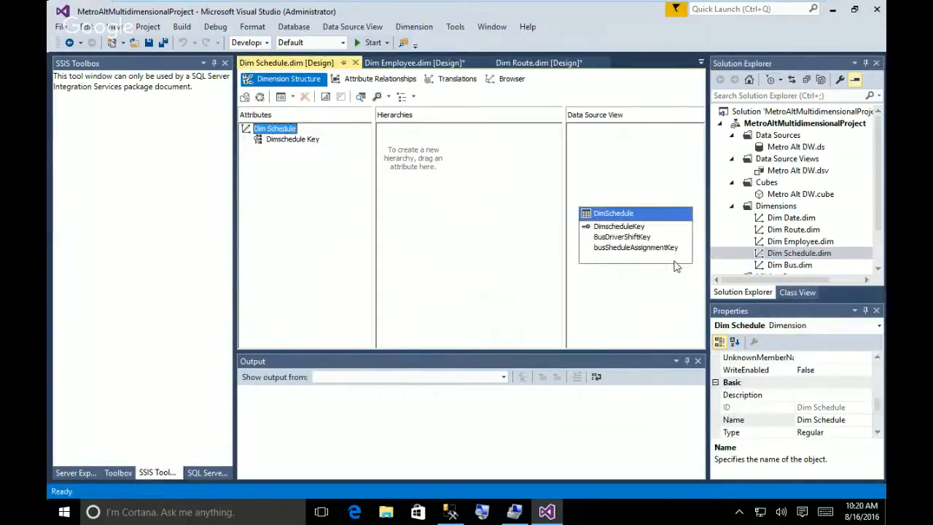
click(621, 238)
drag(622, 238, 268, 164)
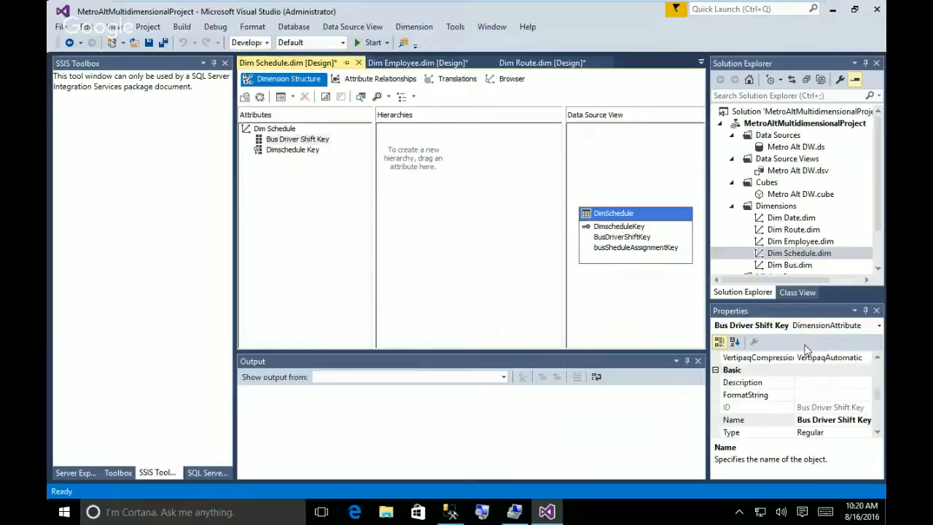
Add BusTypeDescription and BustTypeKey as attributes of the Dim Bus dimension
click(802, 253)
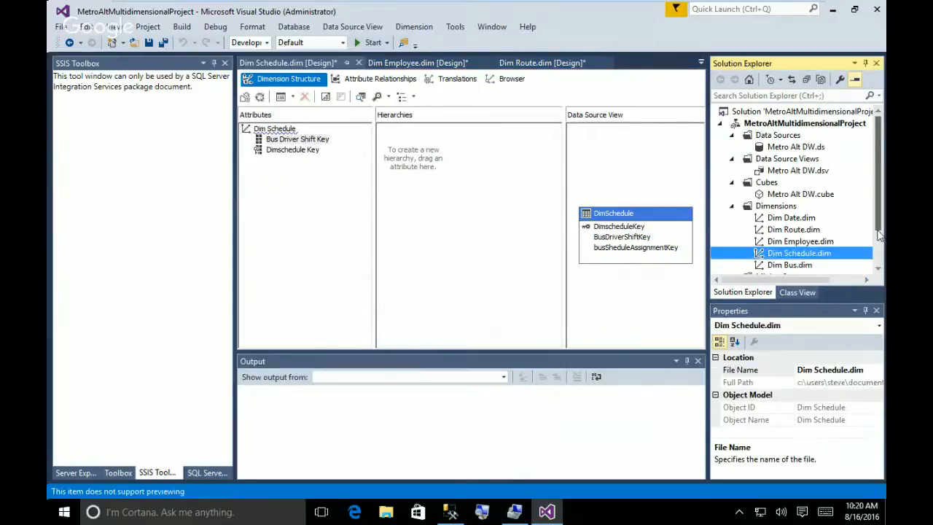
scroll(806, 244, down, 1)
double_click(793, 230)
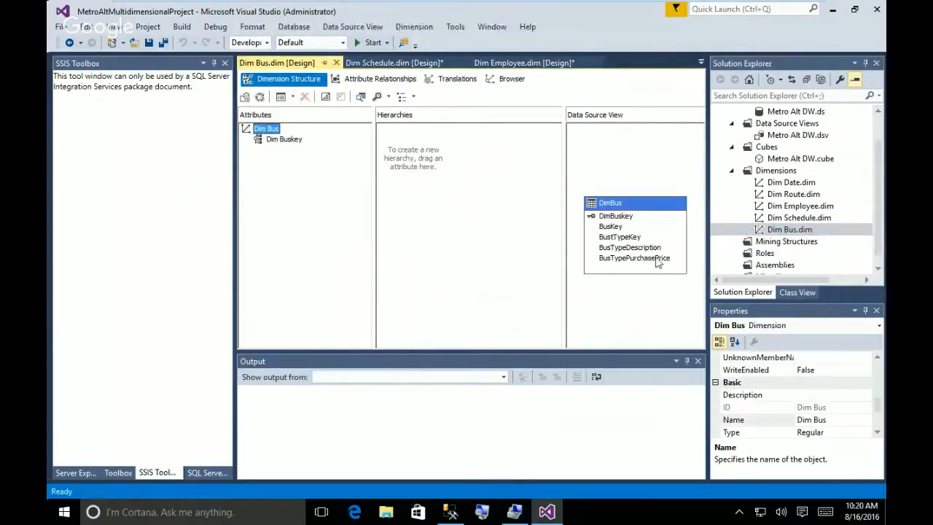
click(629, 247)
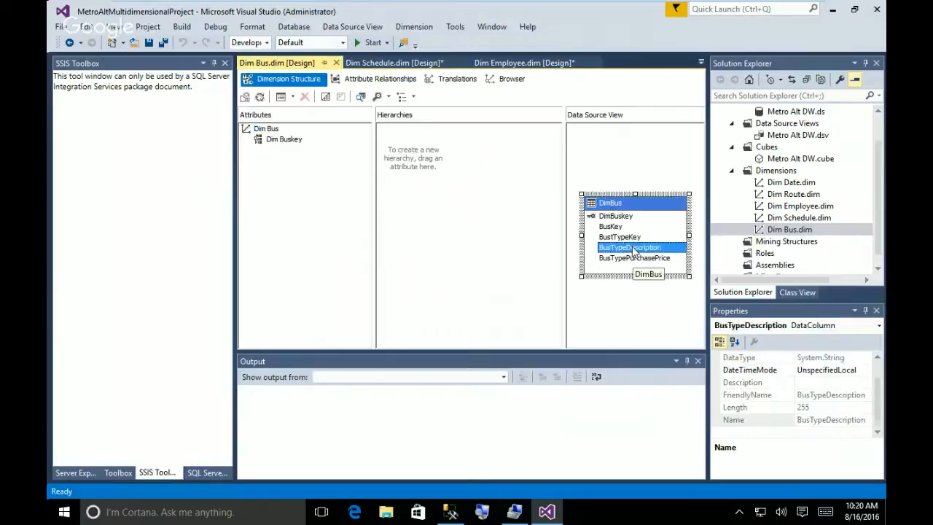
drag(631, 248, 295, 162)
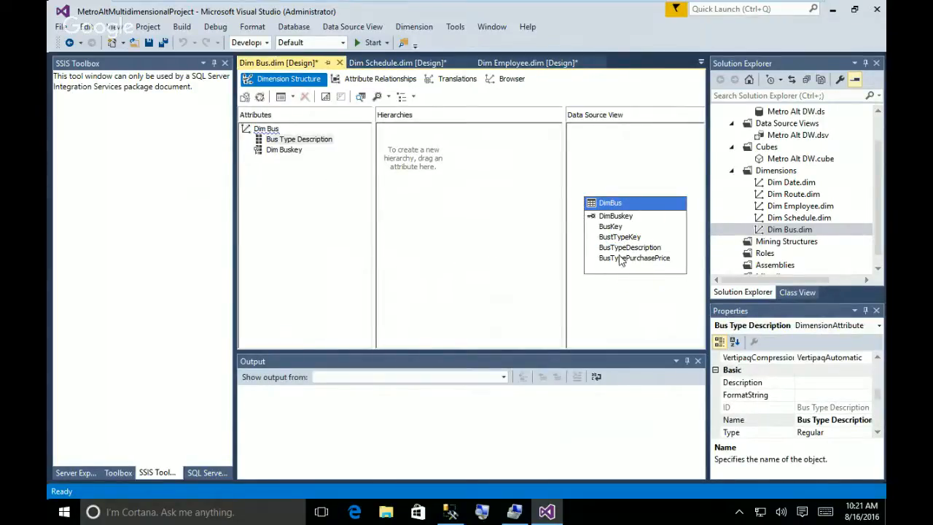
drag(614, 242, 264, 169)
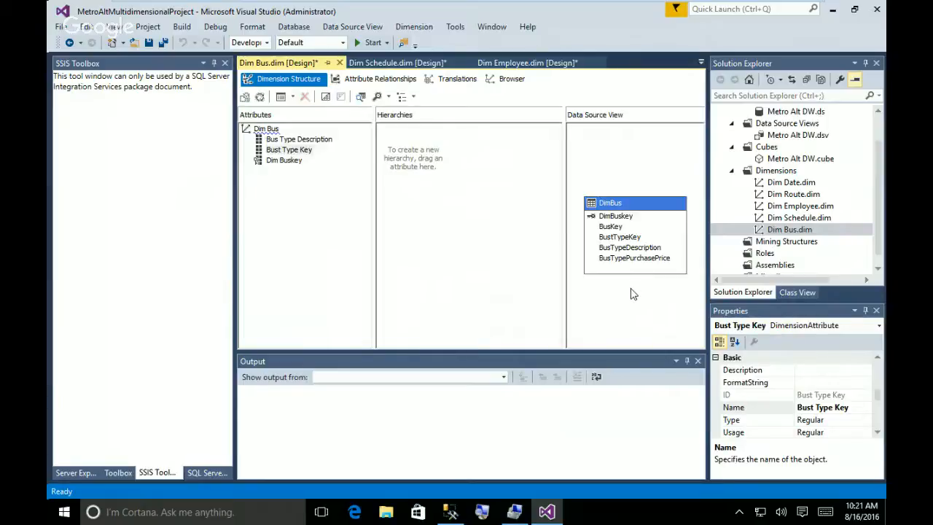
Examine the Dim Bus attribute relationships and review the attributes of the Date, Route, Employee, Schedule and Bus dimensions
click(371, 78)
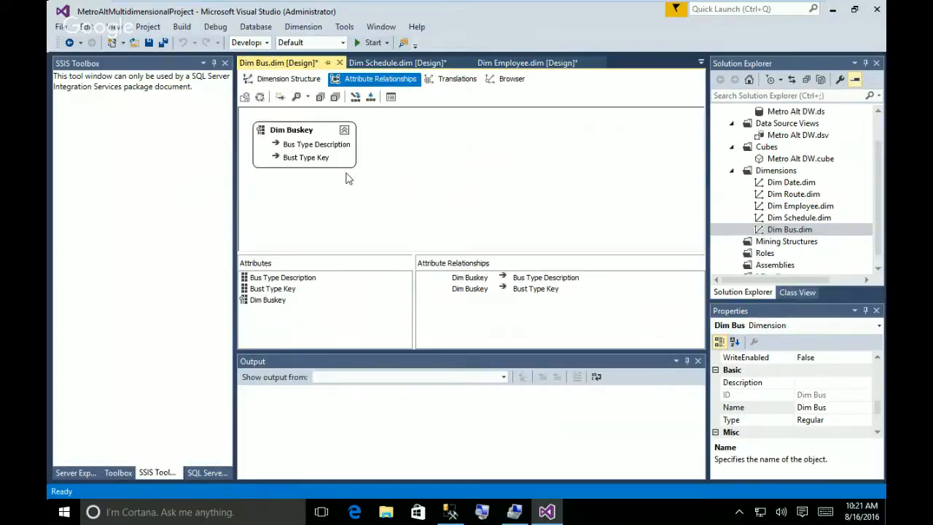
click(271, 81)
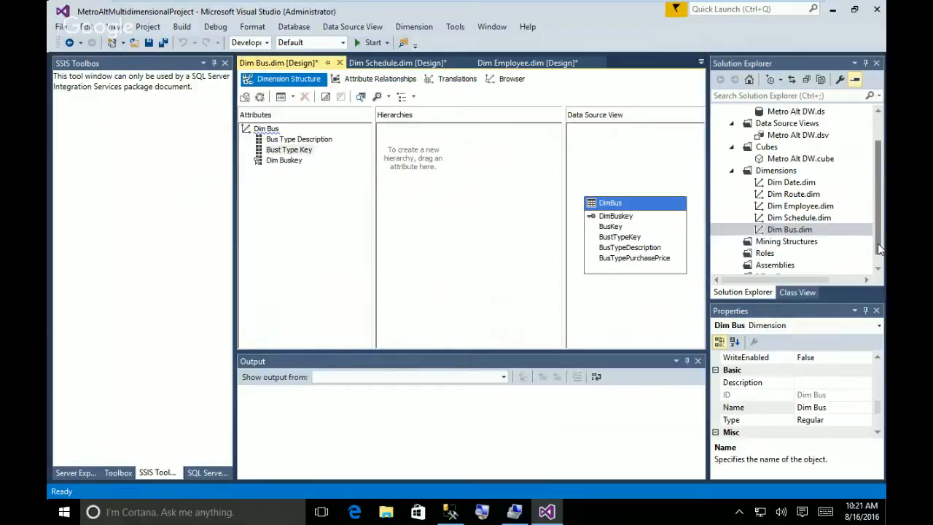
click(786, 187)
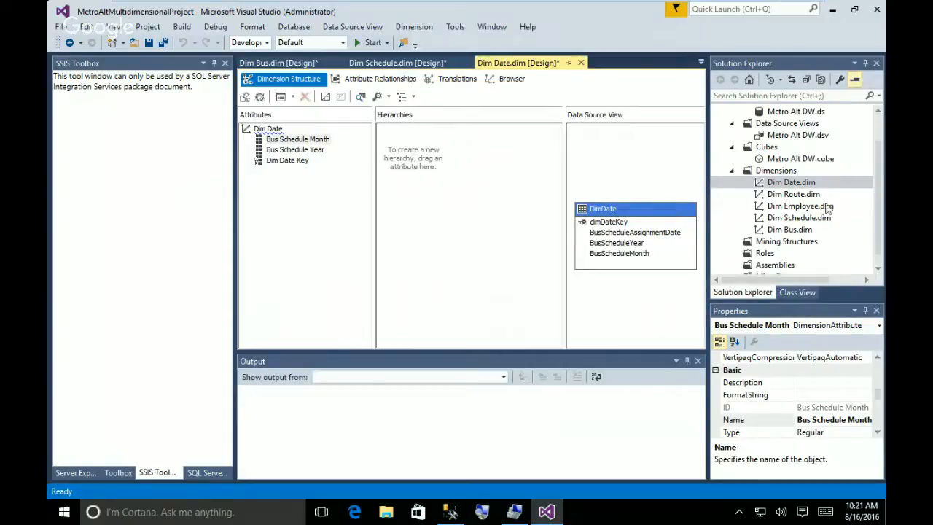
double_click(800, 195)
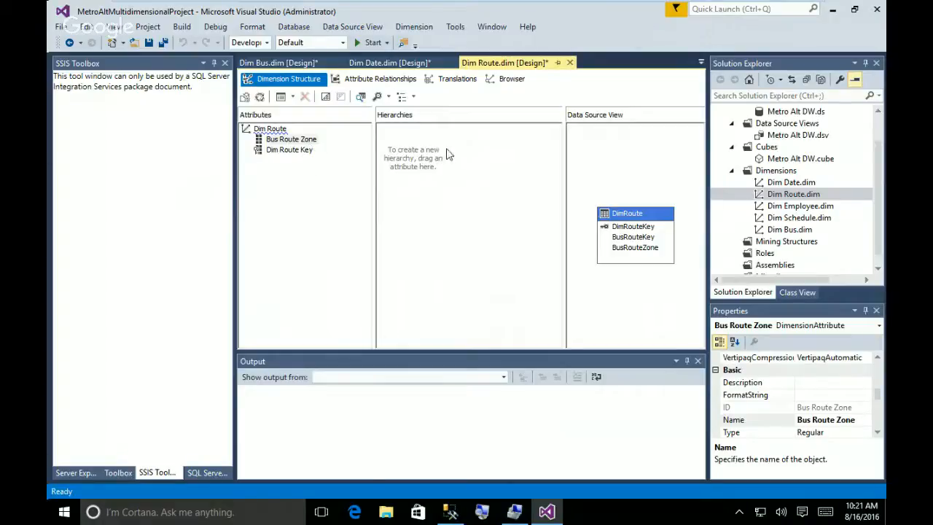
double_click(800, 206)
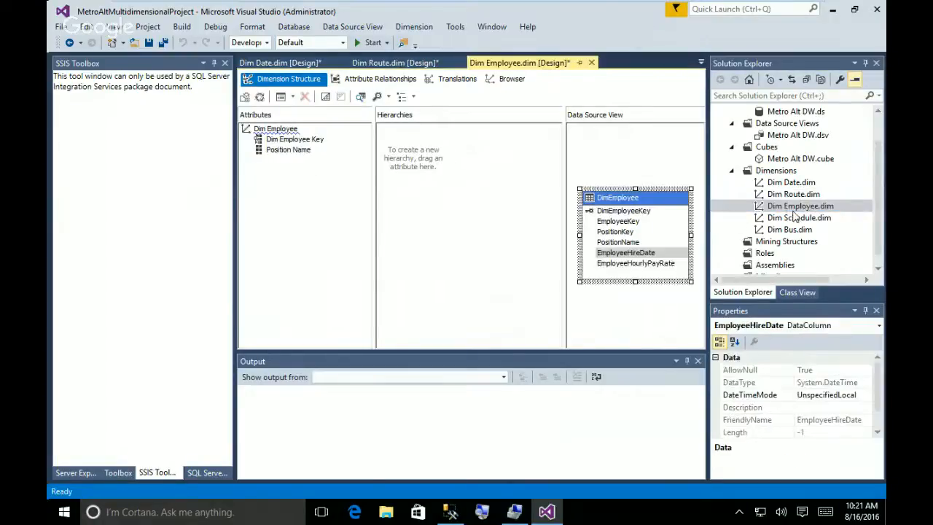
click(285, 151)
click(285, 151)
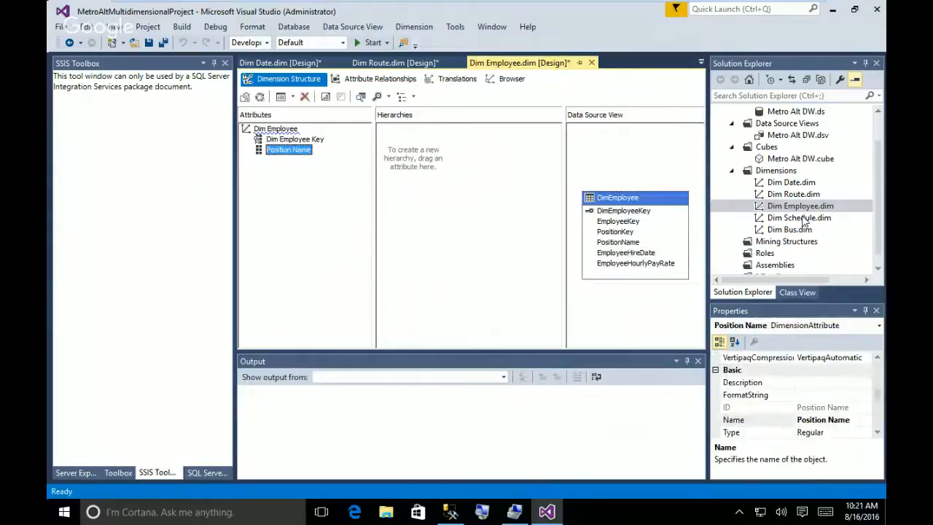
double_click(803, 219)
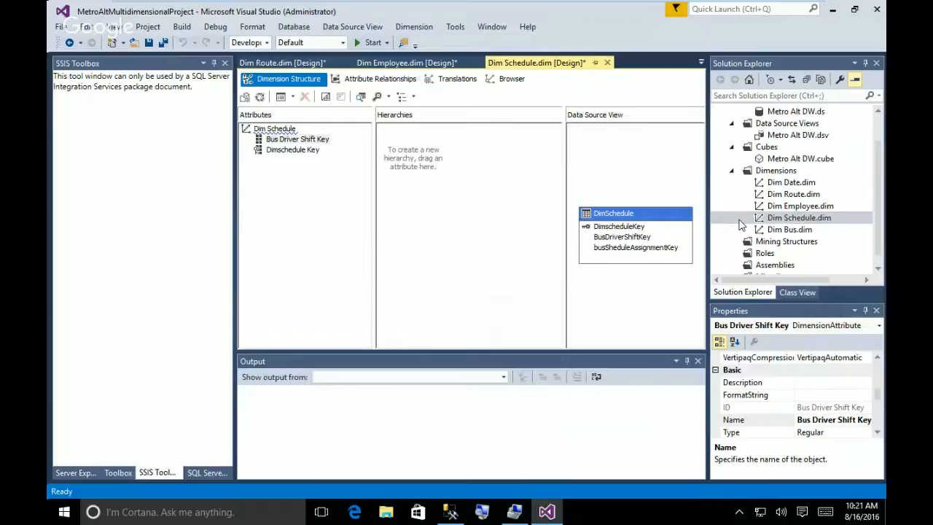
click(304, 140)
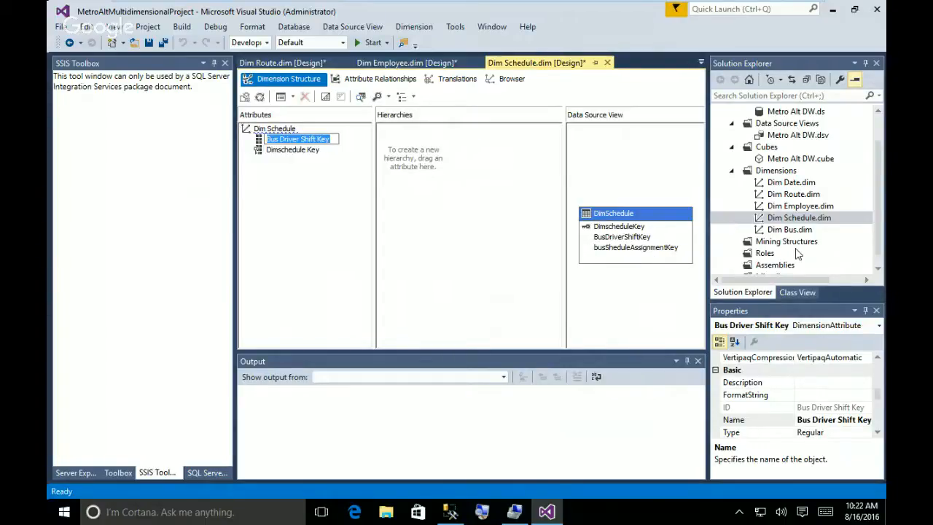
click(786, 230)
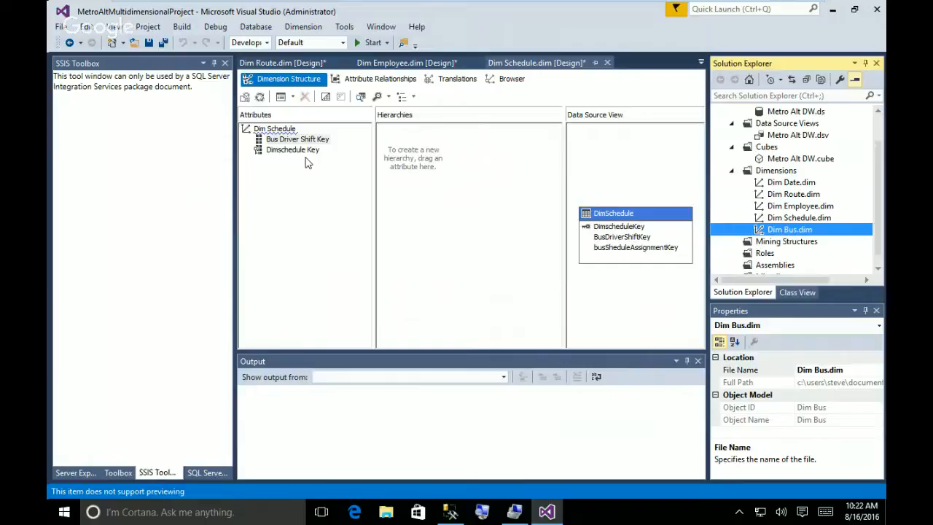
double_click(787, 229)
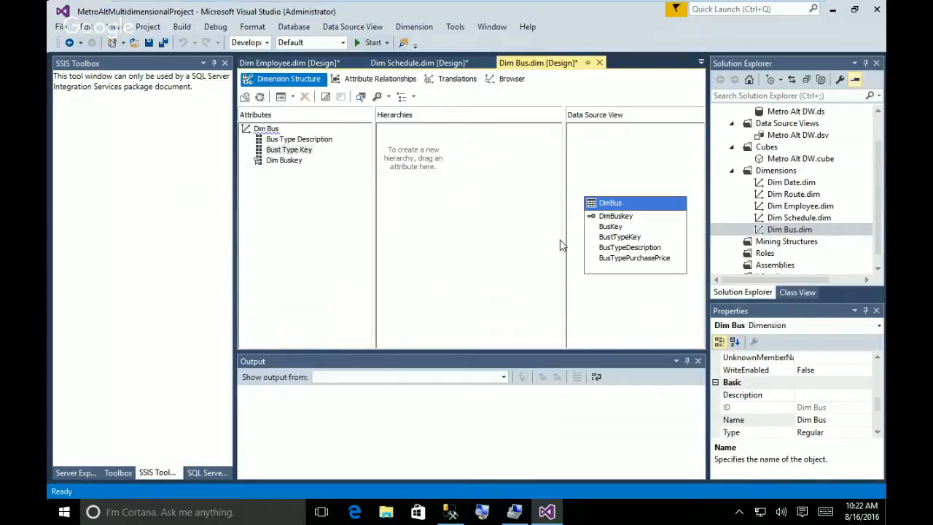
Process the Metro Alt DW cube with Process Full, building and deploying the project first
double_click(796, 159)
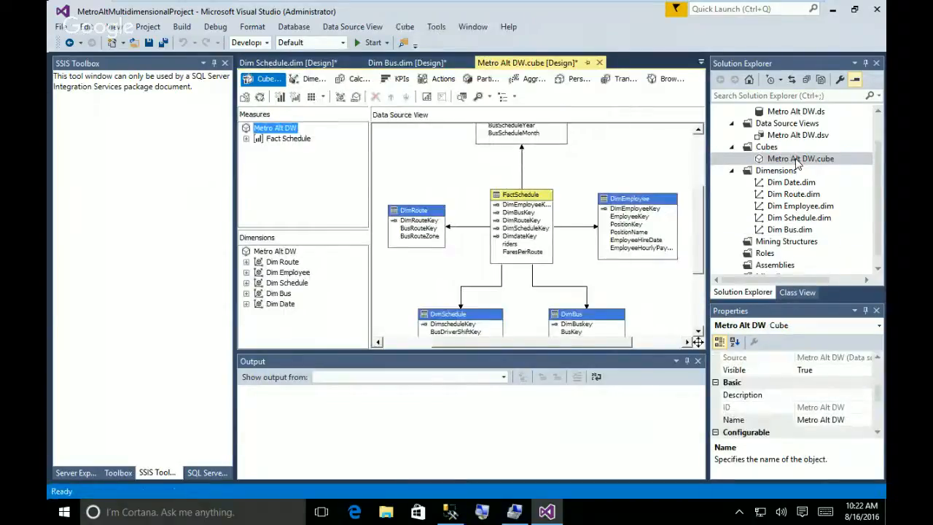
right_click(796, 159)
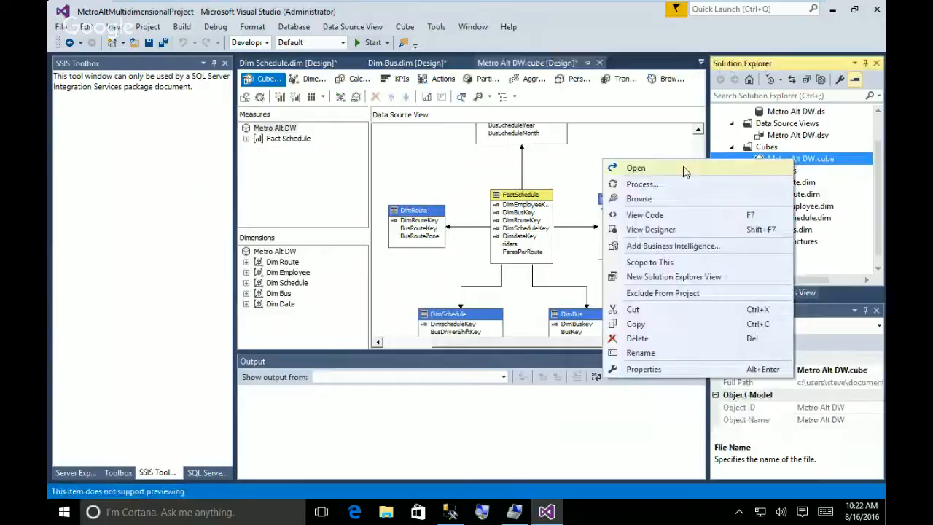
click(640, 185)
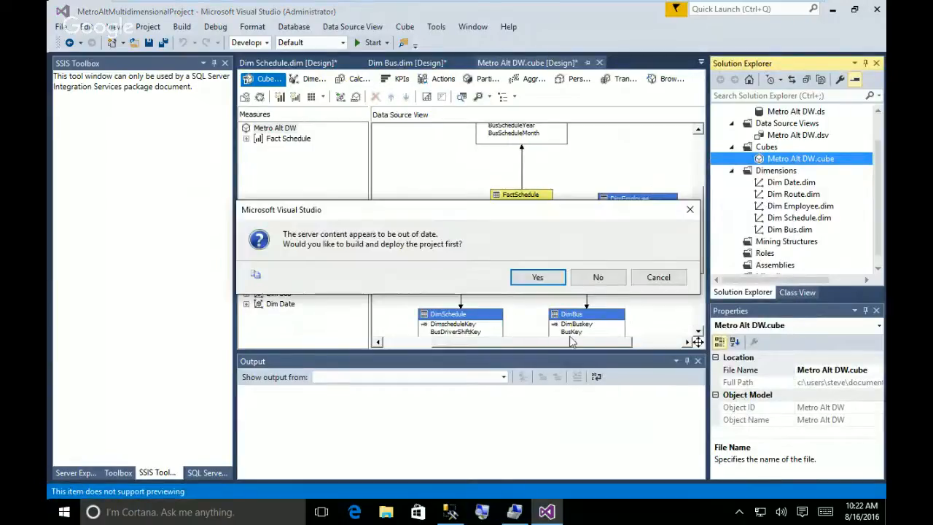
click(532, 280)
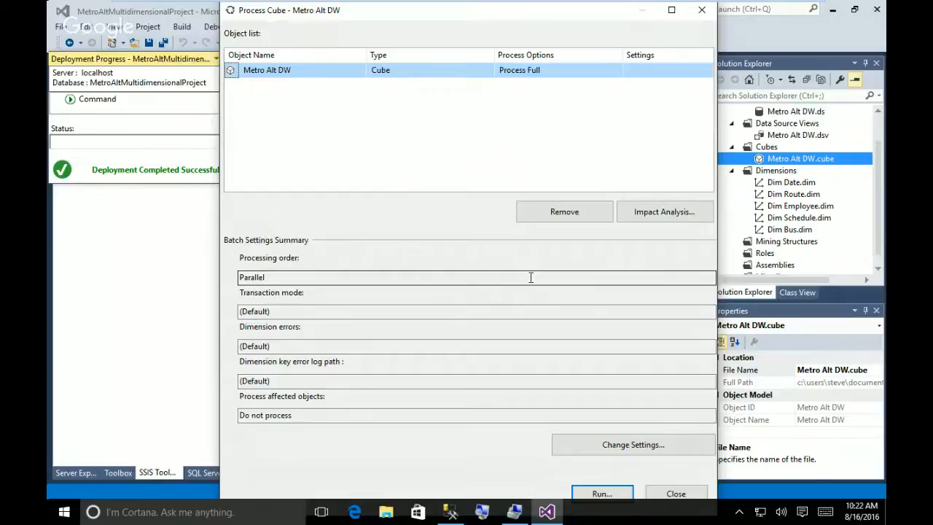
click(600, 493)
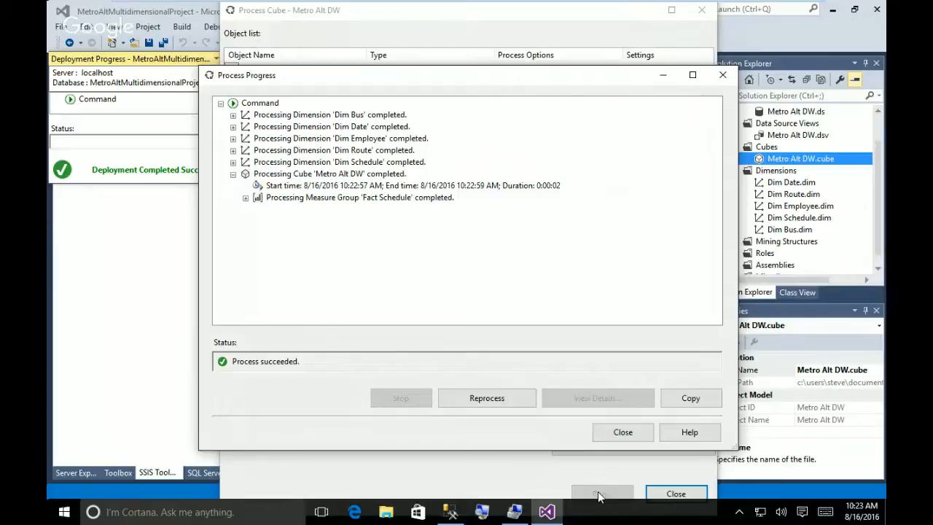
click(620, 436)
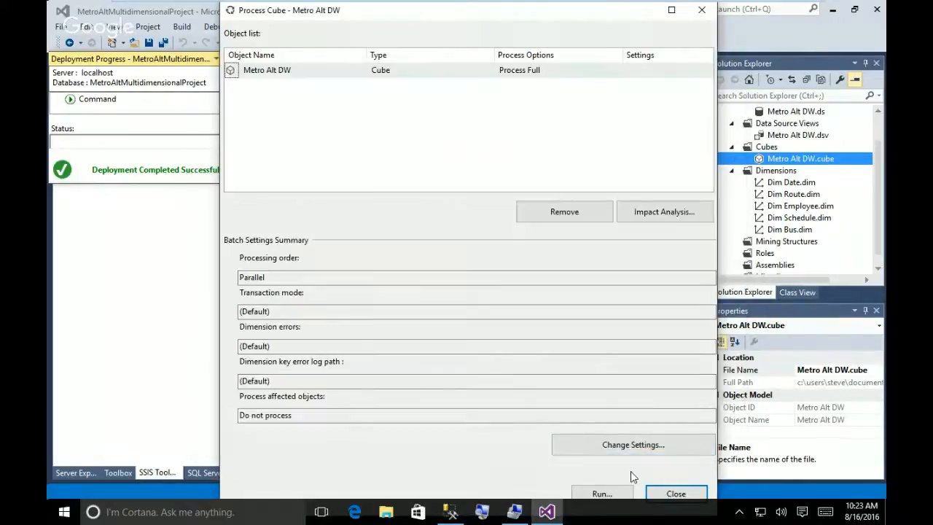
click(676, 493)
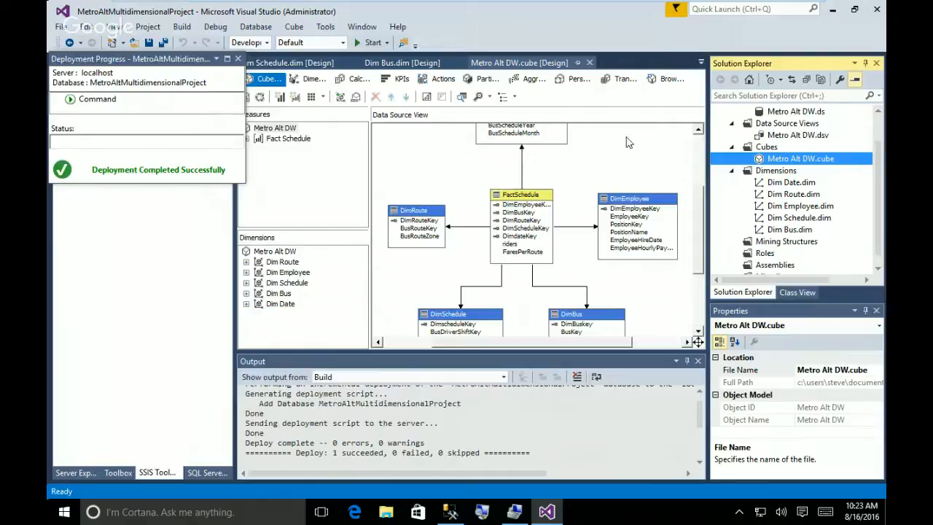
Start a filter in the cube browser on the Dim Date dimension with the Bus Schedule Year hierarchy
click(669, 80)
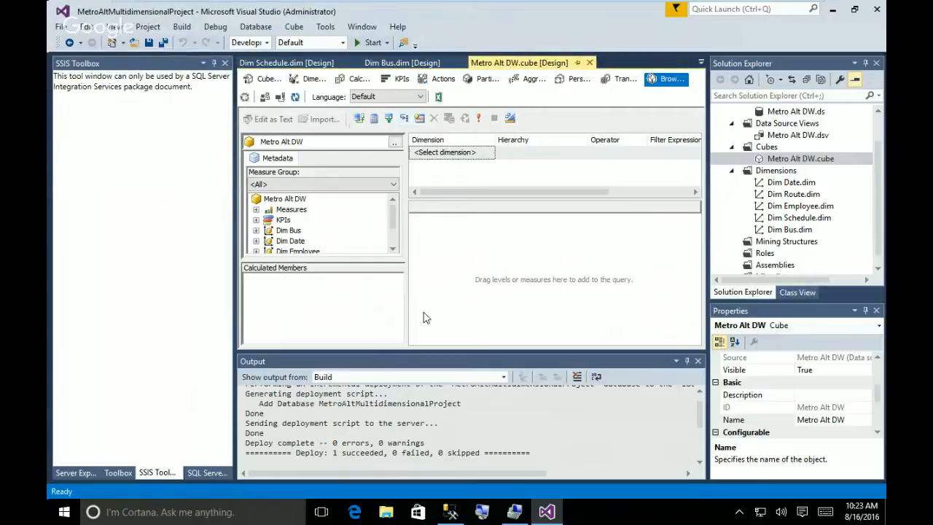
click(483, 156)
click(488, 153)
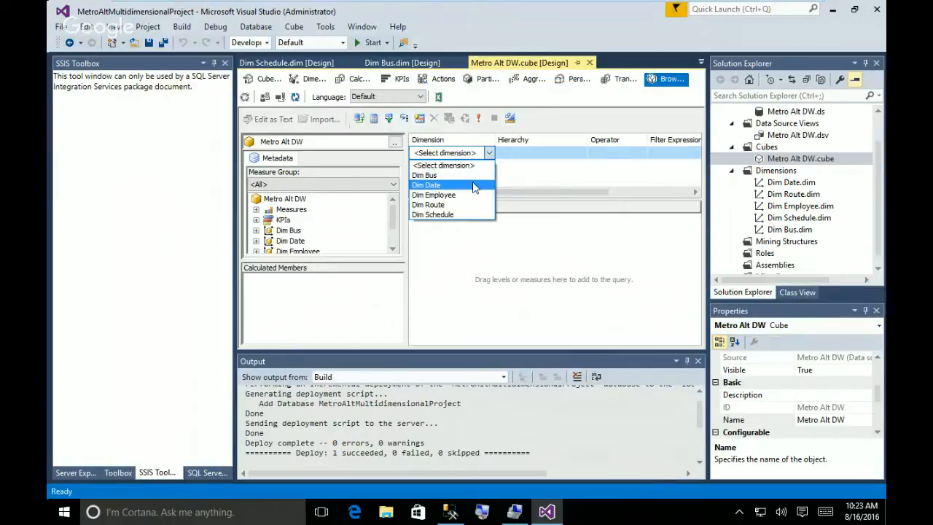
click(473, 185)
click(558, 155)
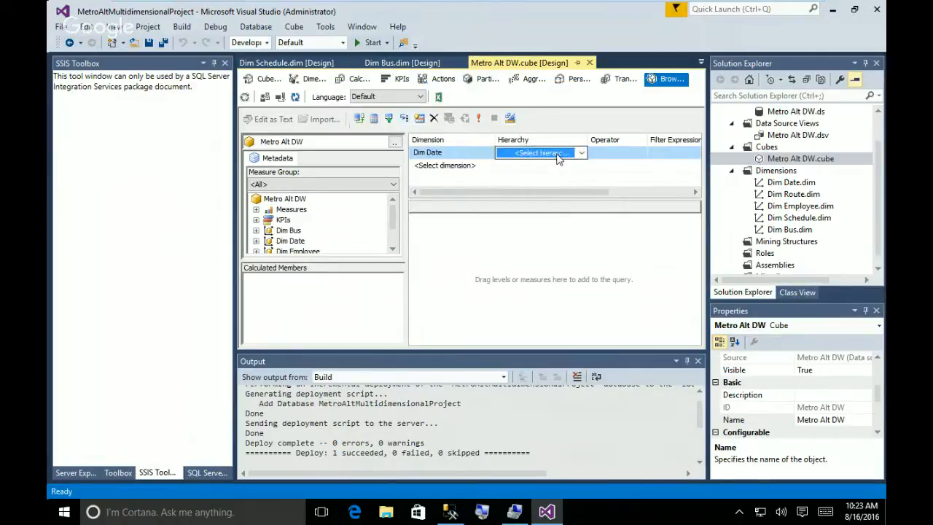
click(581, 153)
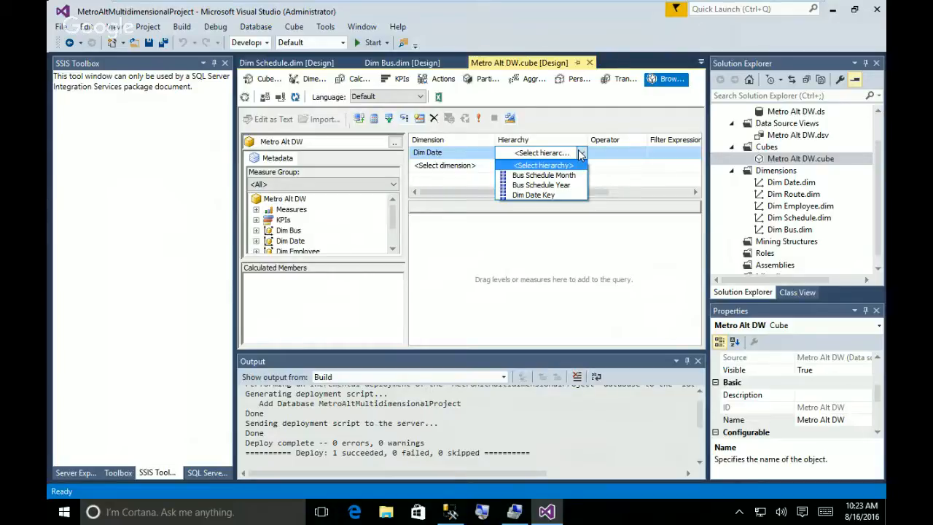
click(543, 185)
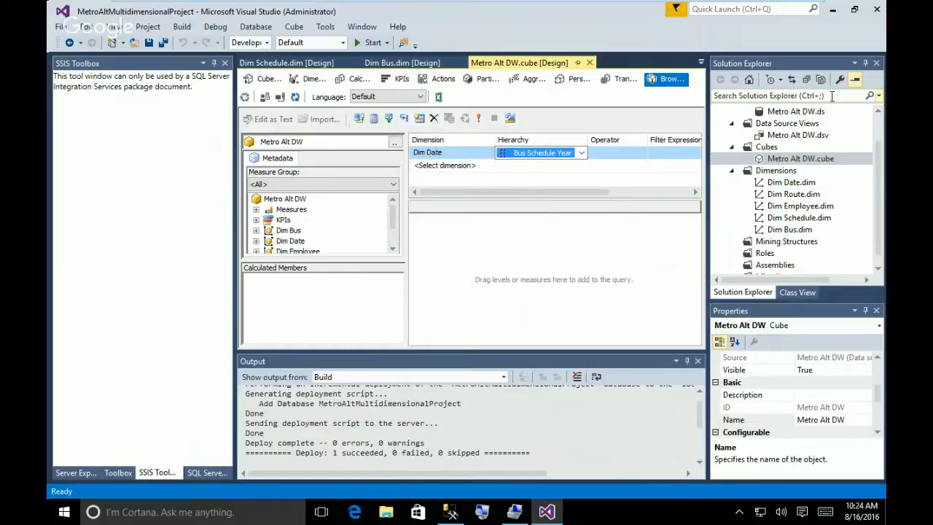
Auto-hide the Solution Explorer, Properties and SSIS Toolbox panes to give the cube browser more room
click(865, 64)
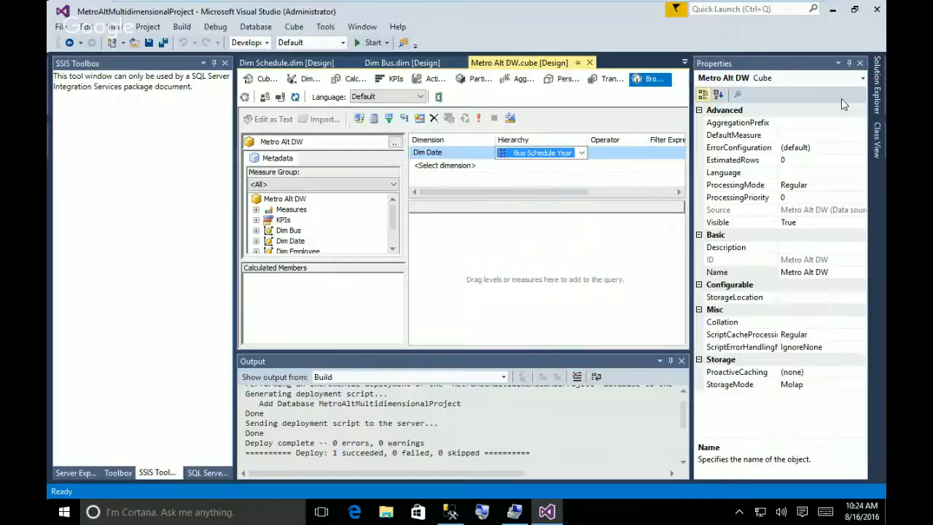
click(849, 64)
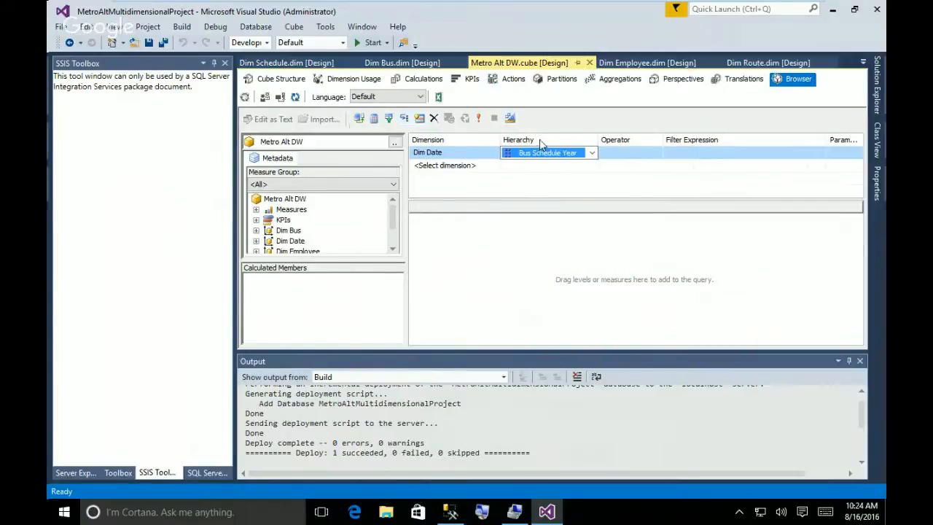
click(214, 64)
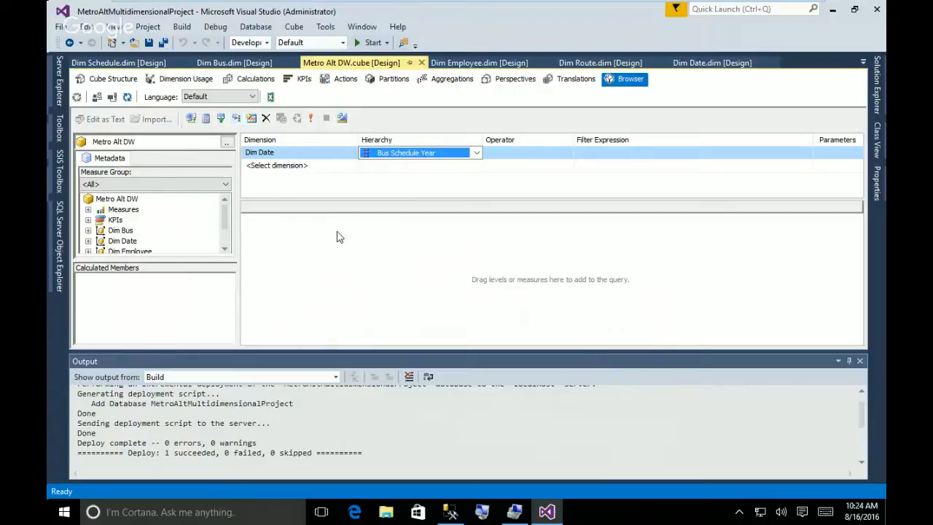
Set the operator of the Bus Schedule Year filter to Equal
click(551, 159)
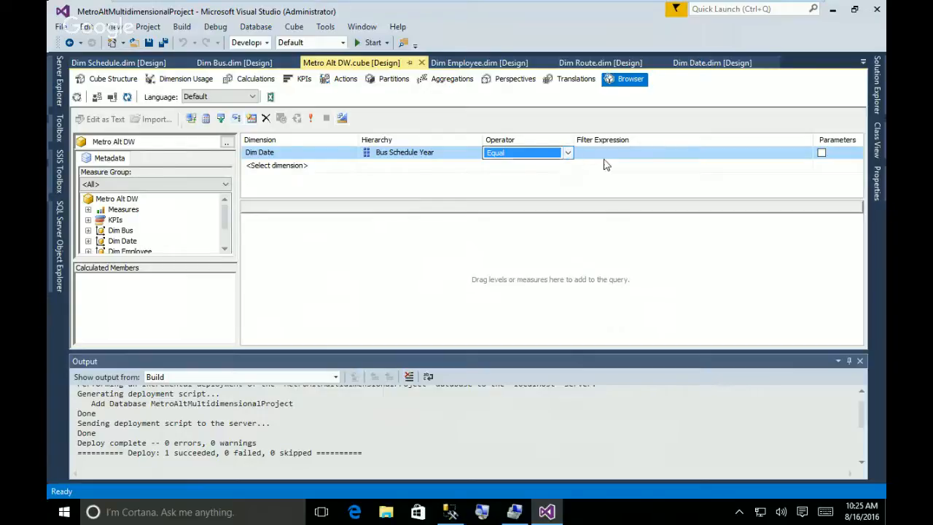
click(567, 153)
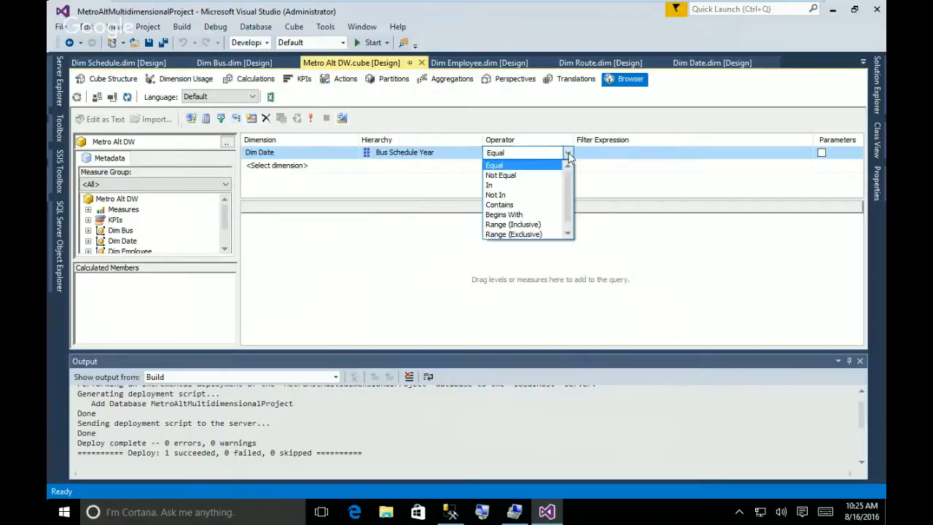
click(550, 165)
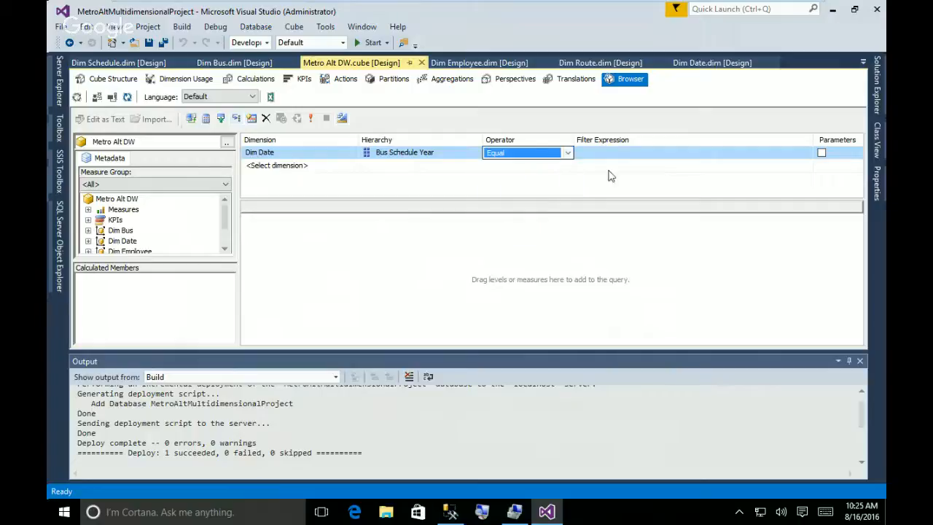
Set the filter expression of the Bus Schedule Year filter to 2013
click(641, 152)
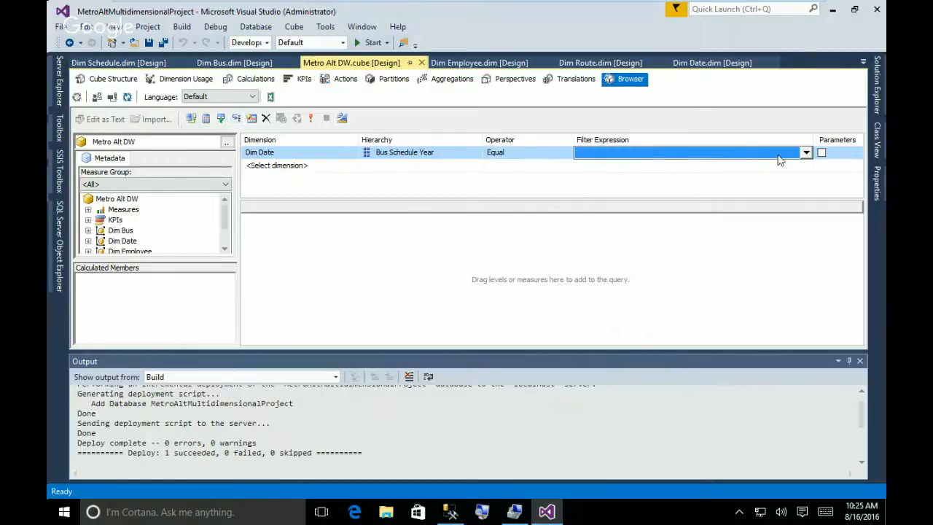
click(806, 153)
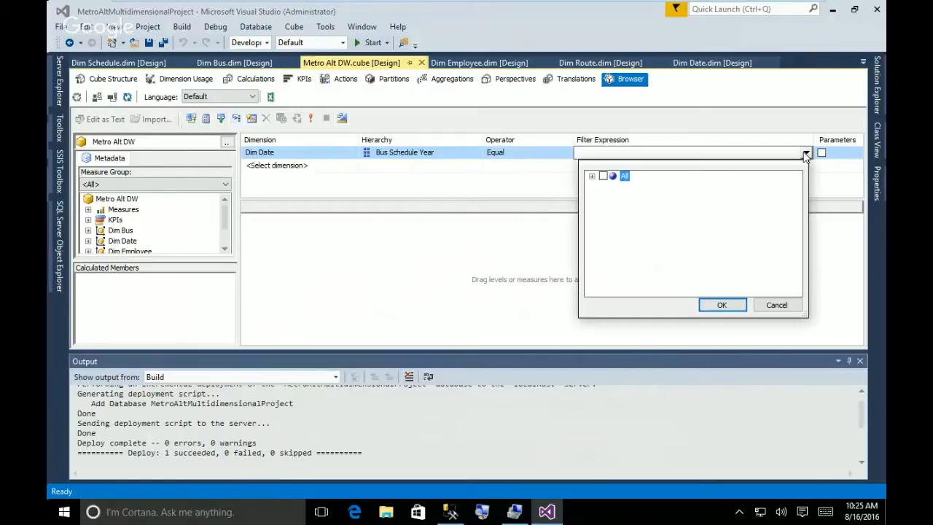
click(592, 176)
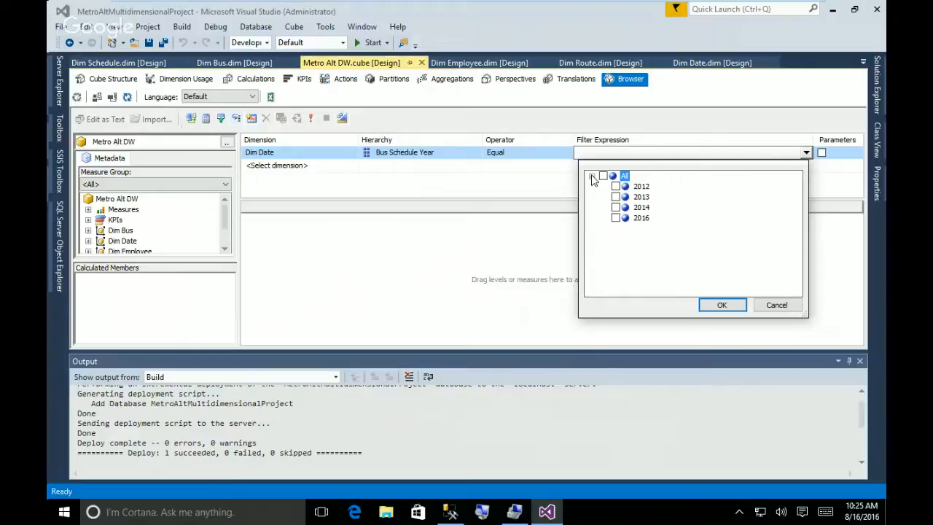
click(615, 197)
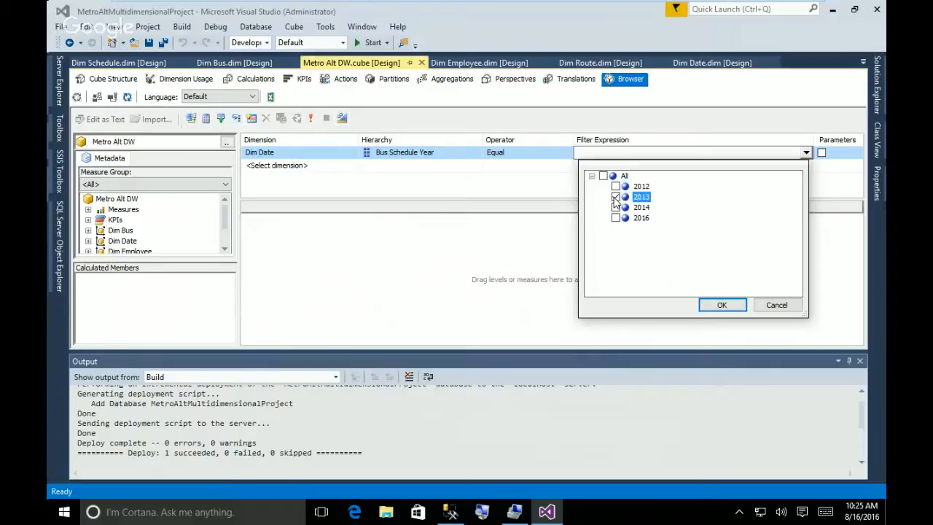
click(720, 305)
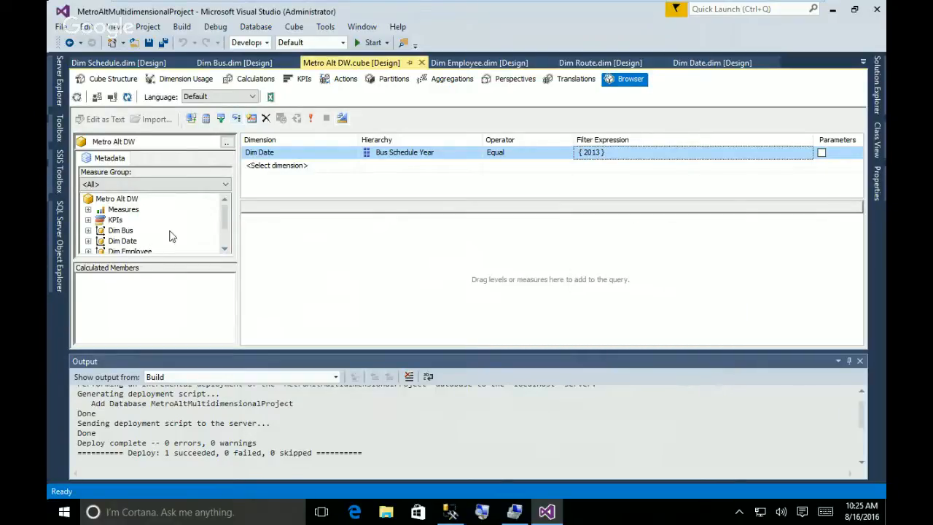
Add the Fact Schedule Count, Fares Per Route and Riders measures to the query and widen the Riders column
click(89, 210)
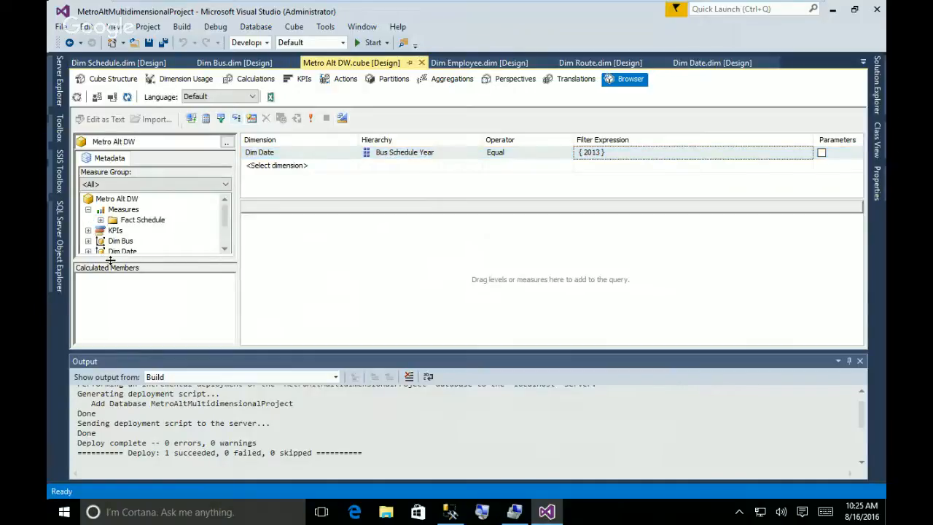
click(101, 219)
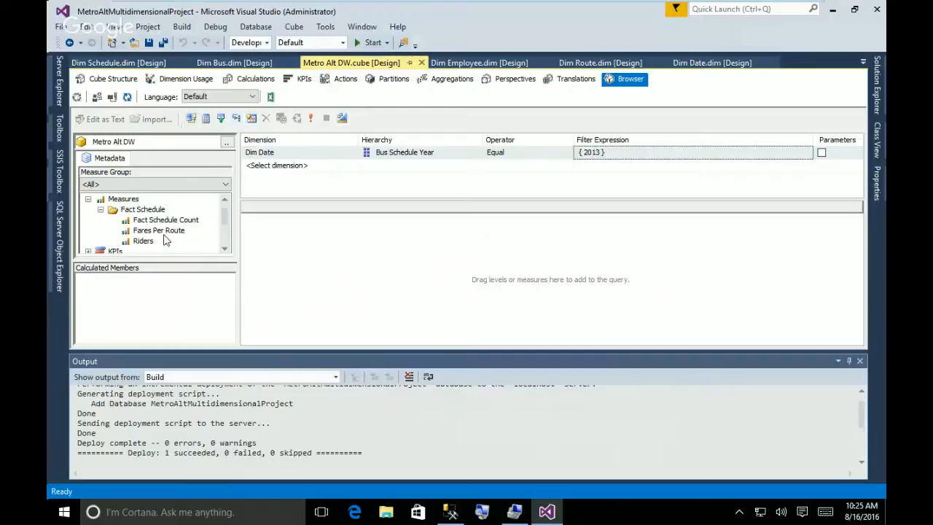
drag(165, 221, 260, 232)
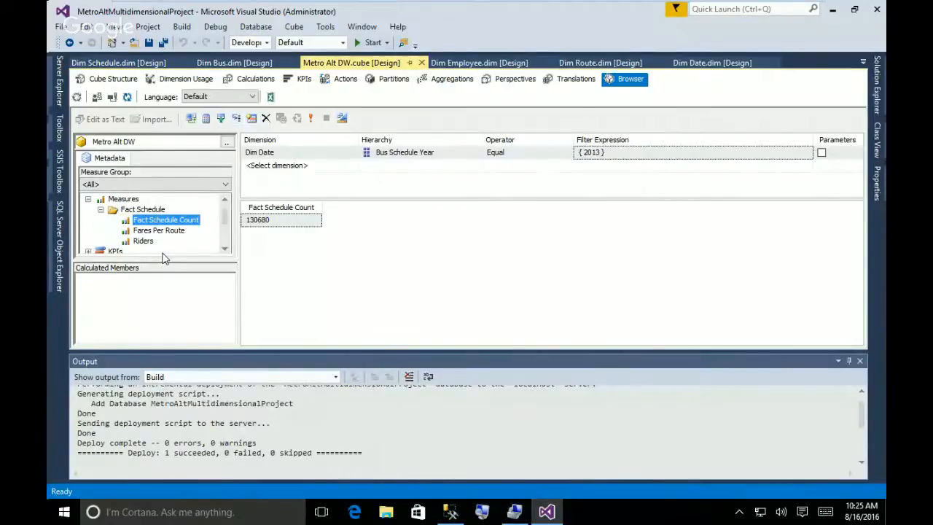
drag(159, 230, 349, 222)
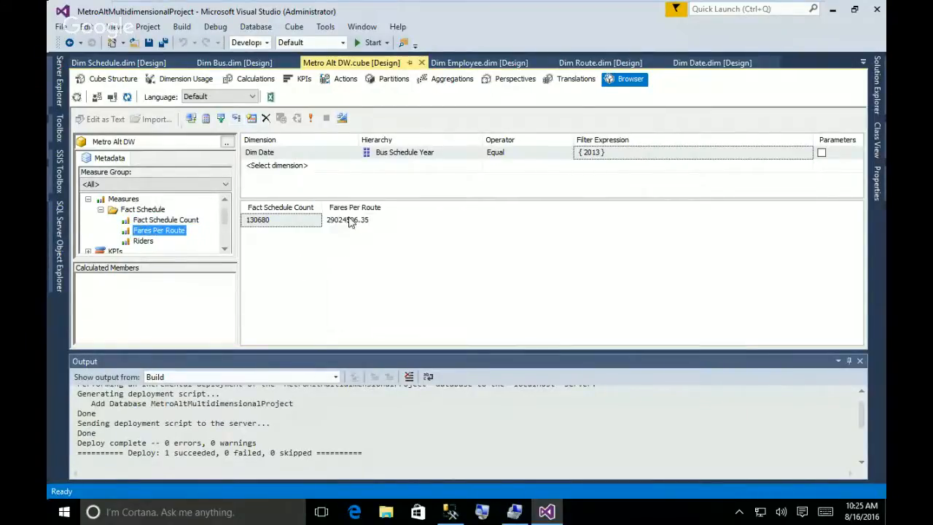
drag(143, 241, 394, 215)
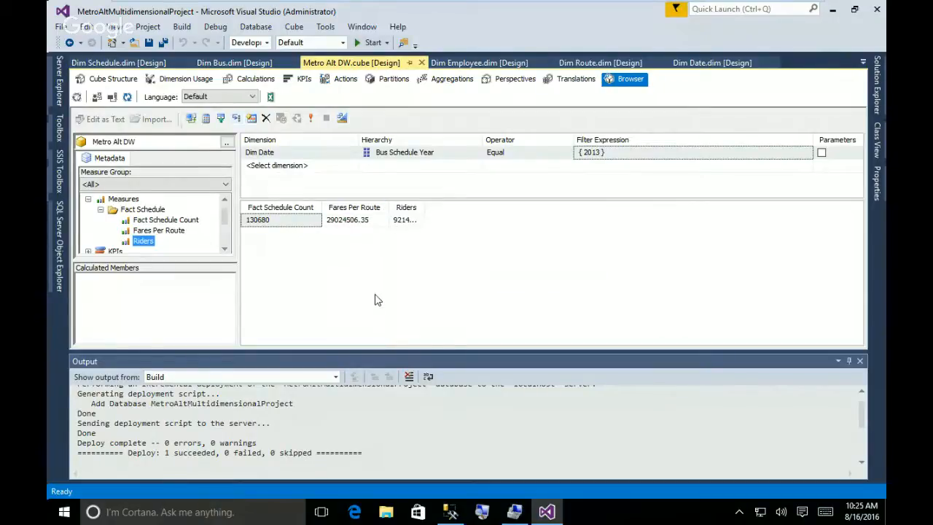
drag(423, 207, 506, 212)
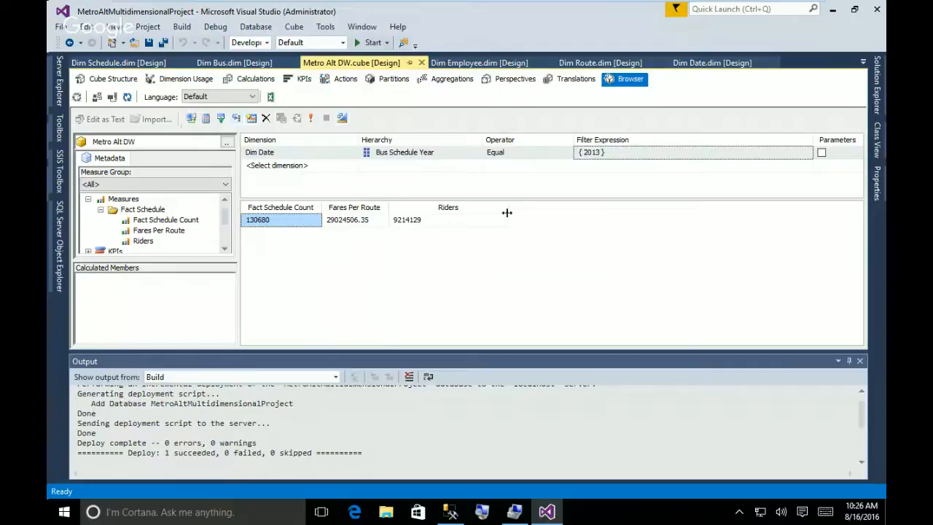
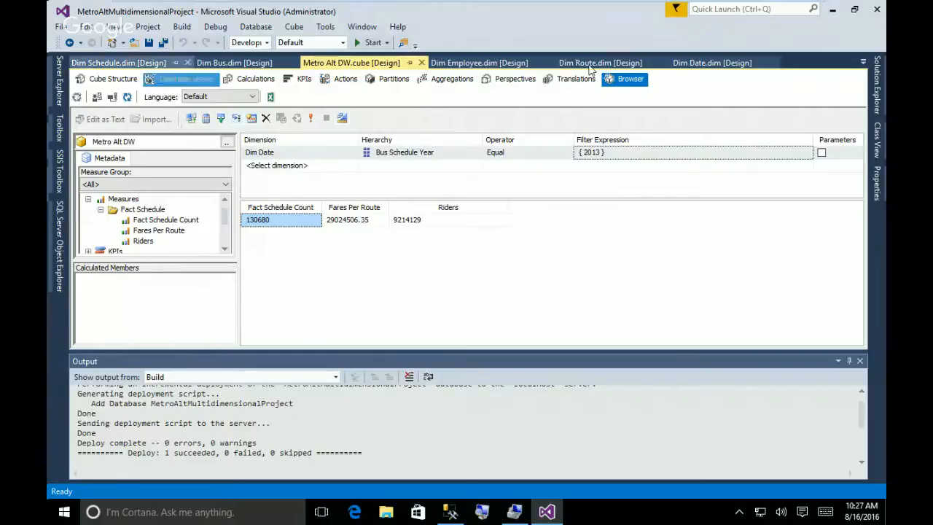
Examine the Dim Date, Dim Route and Dim Employee dimensions, including the Date and Employee member browsers, and the project's file list
click(702, 62)
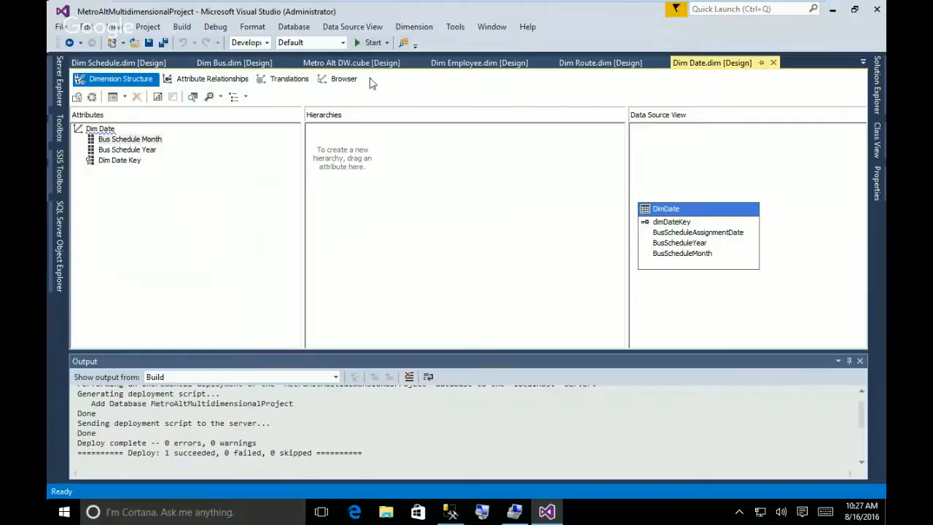
click(339, 80)
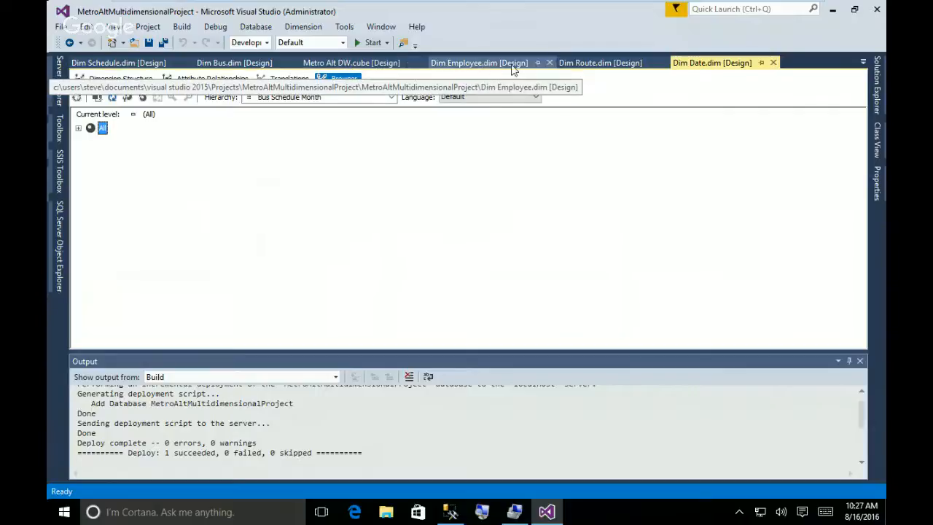
click(592, 67)
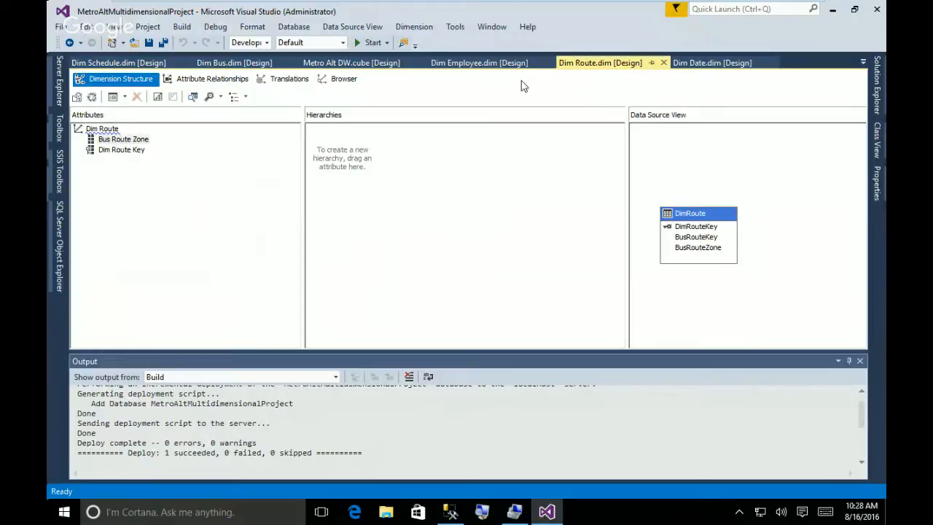
click(461, 64)
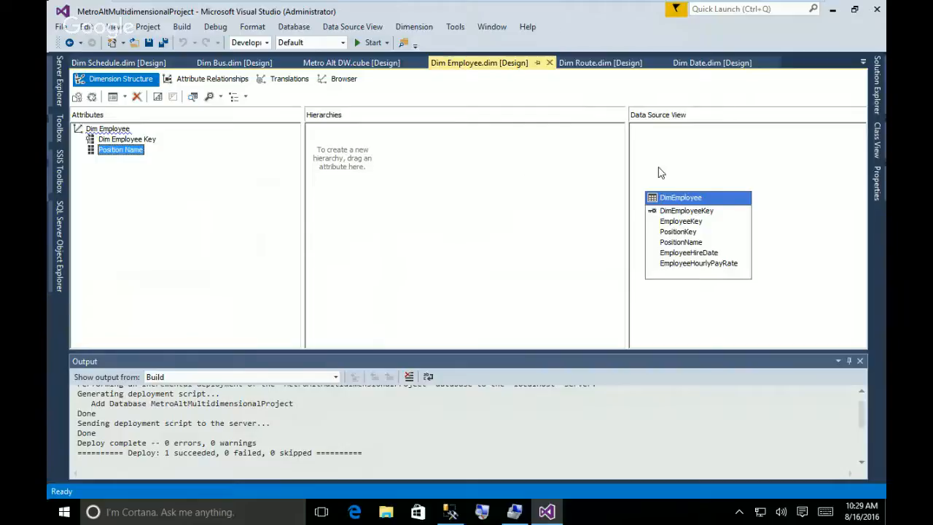
click(344, 82)
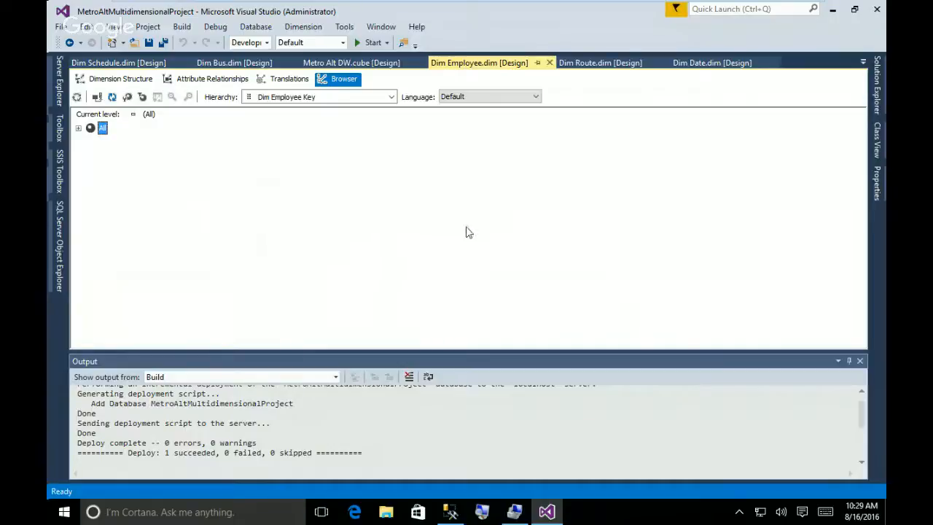
click(877, 102)
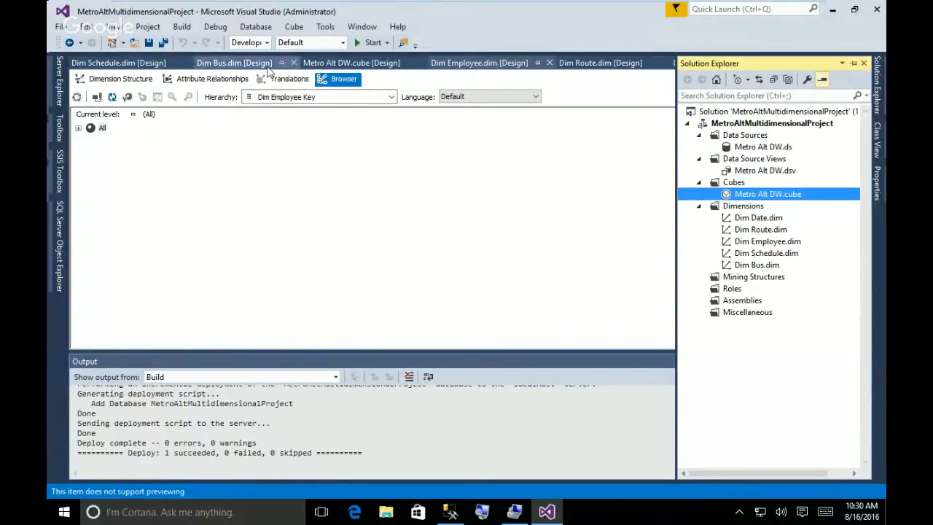
Add a second filter in the Metro Alt DW cube browser on Dim Route with the Dim Route Key hierarchy and Equal operator
click(340, 64)
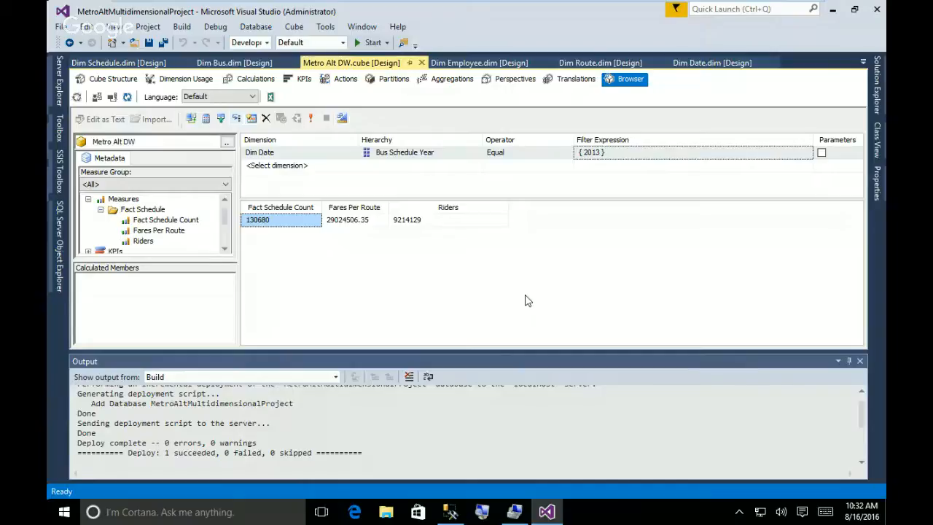
click(329, 166)
click(353, 166)
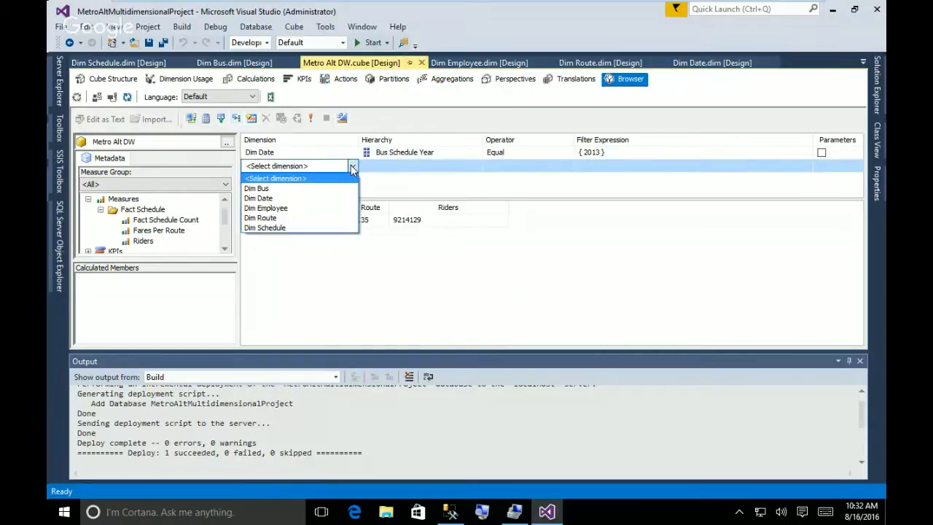
click(321, 217)
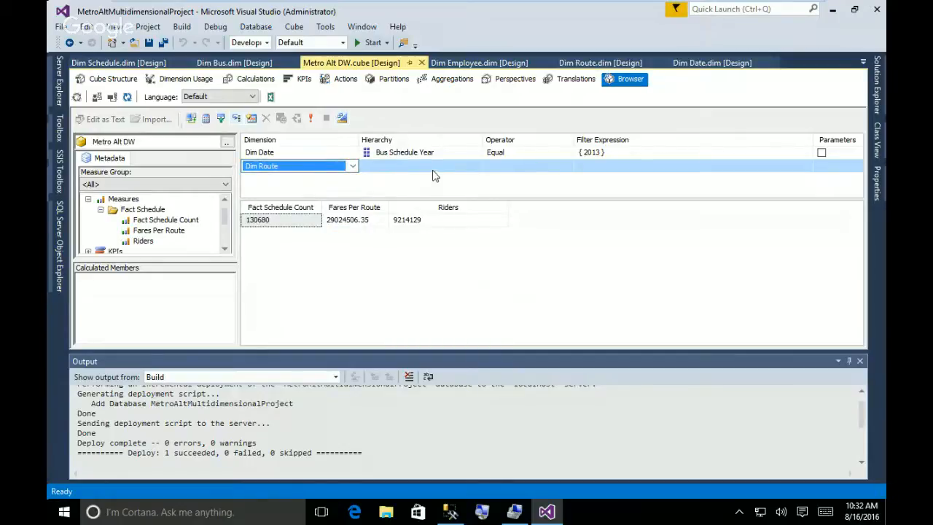
click(458, 167)
click(475, 168)
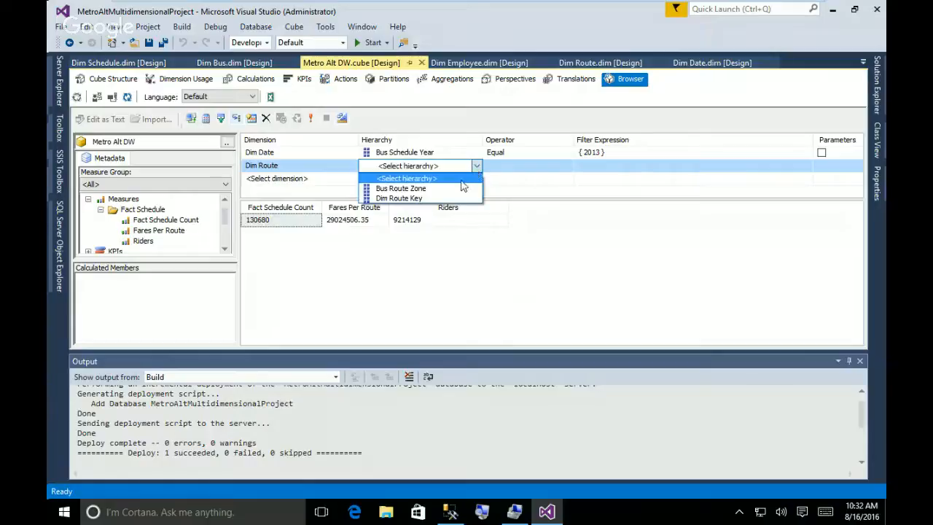
click(445, 197)
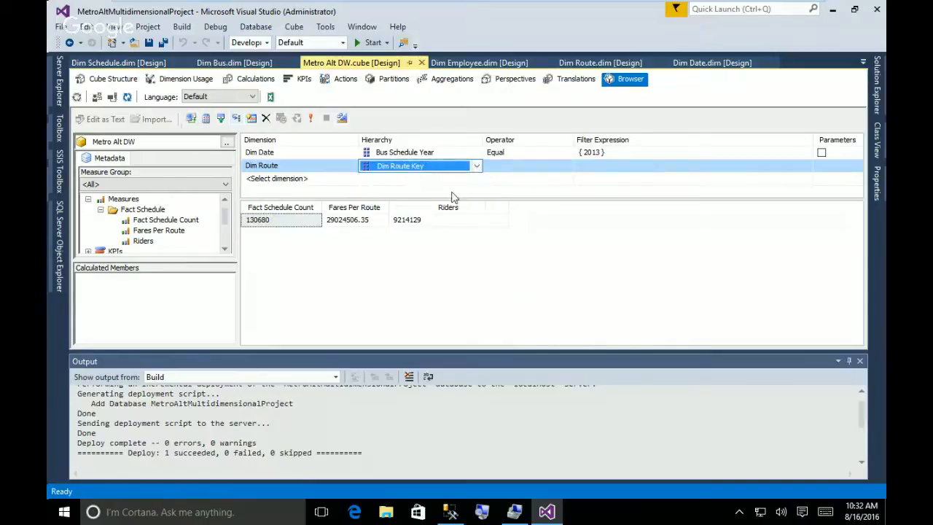
click(537, 167)
click(567, 166)
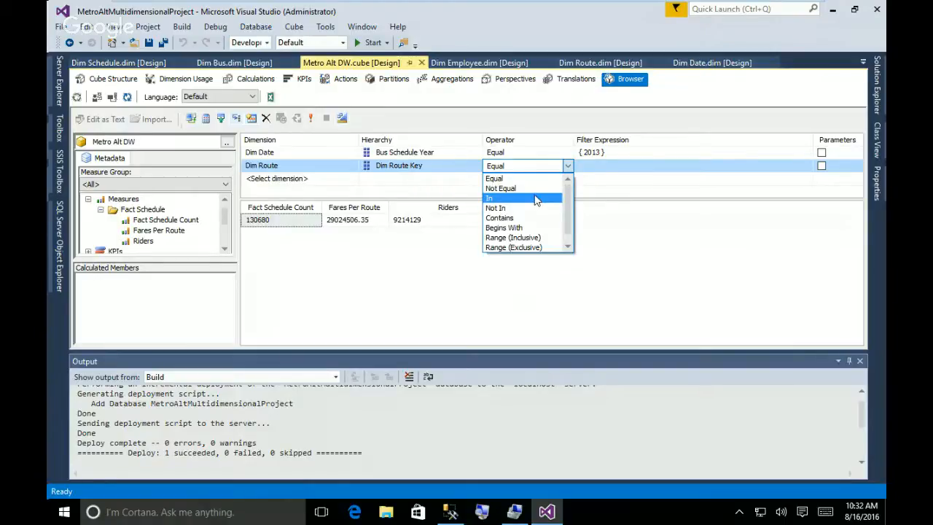
click(537, 178)
click(624, 167)
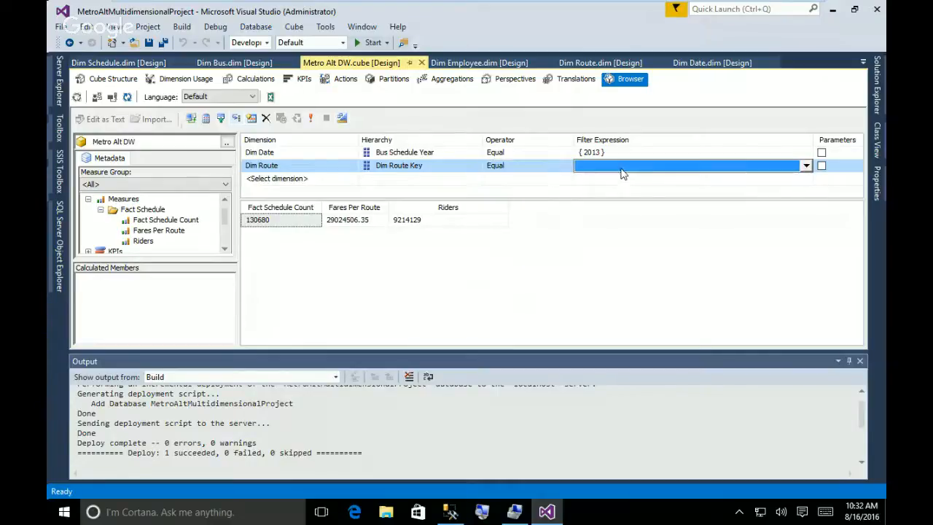
click(806, 167)
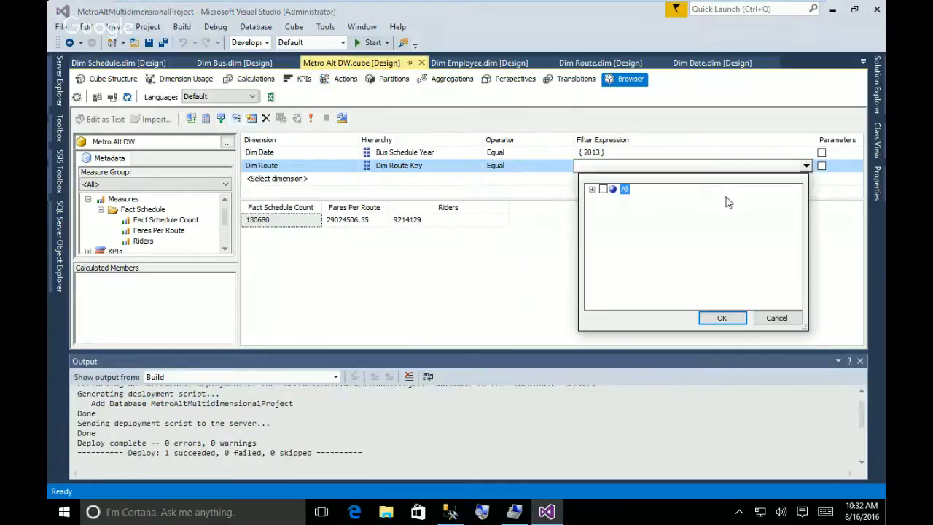
click(591, 190)
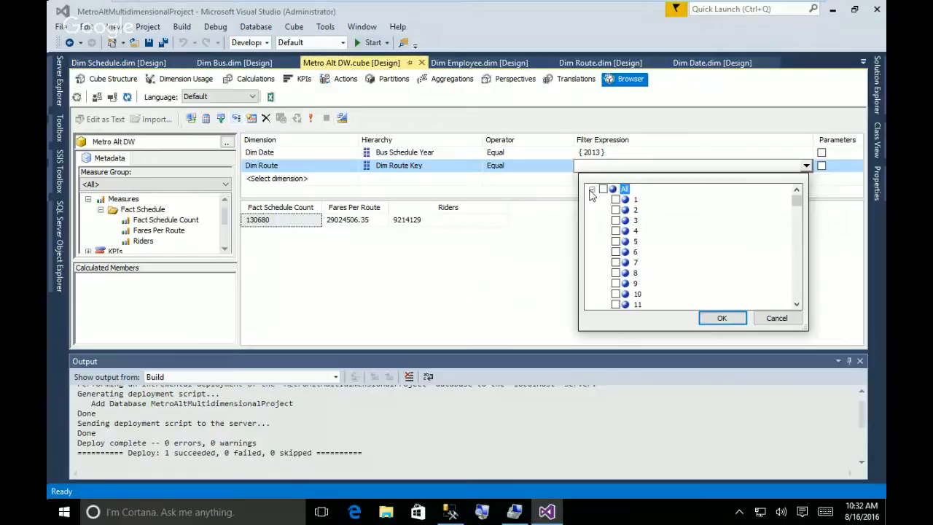
click(775, 318)
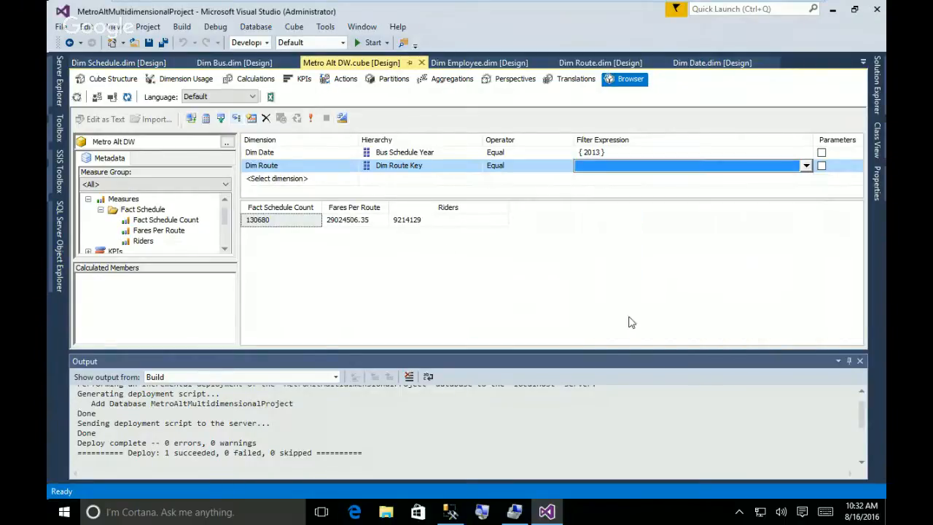
Change the hierarchy of the Dim Route filter to Bus Route Zone
click(441, 167)
click(475, 166)
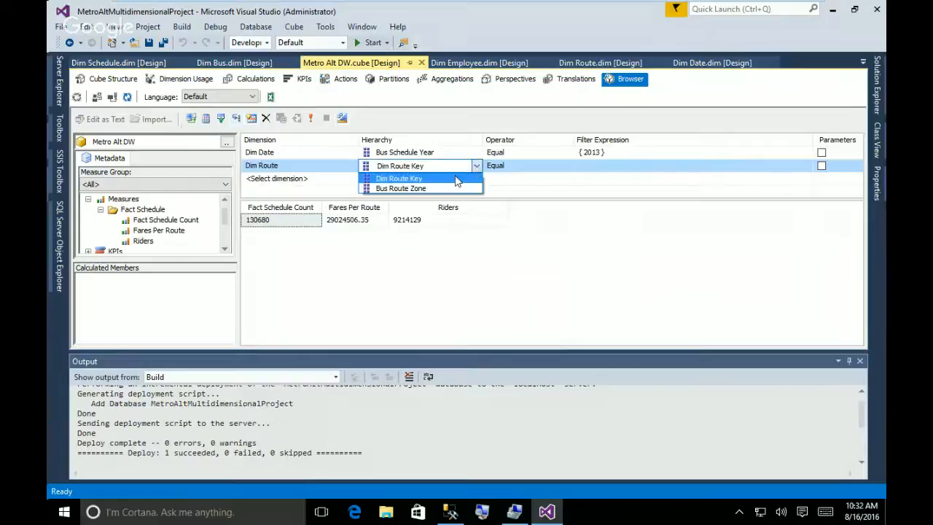
click(453, 188)
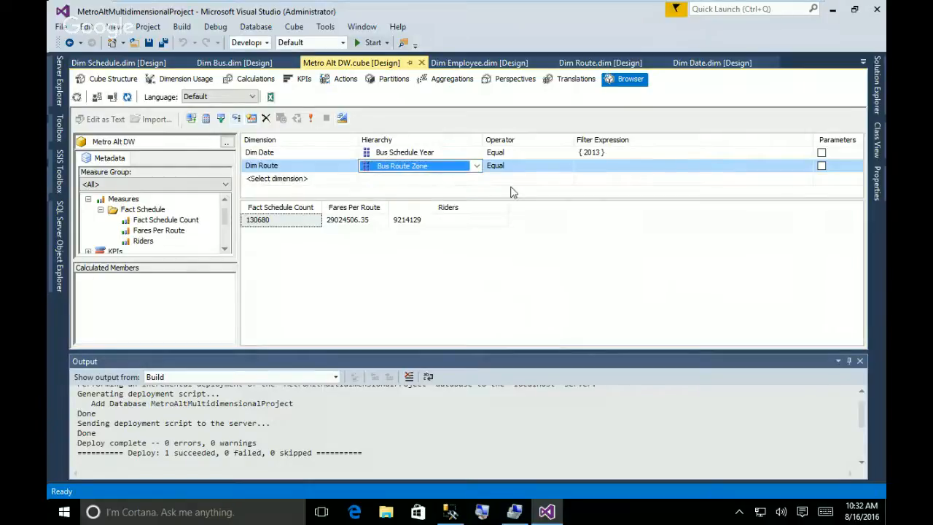
Set the Bus Route Zone filter expression to Tukwilla and widen the Fares Per Route column in the query results
click(602, 174)
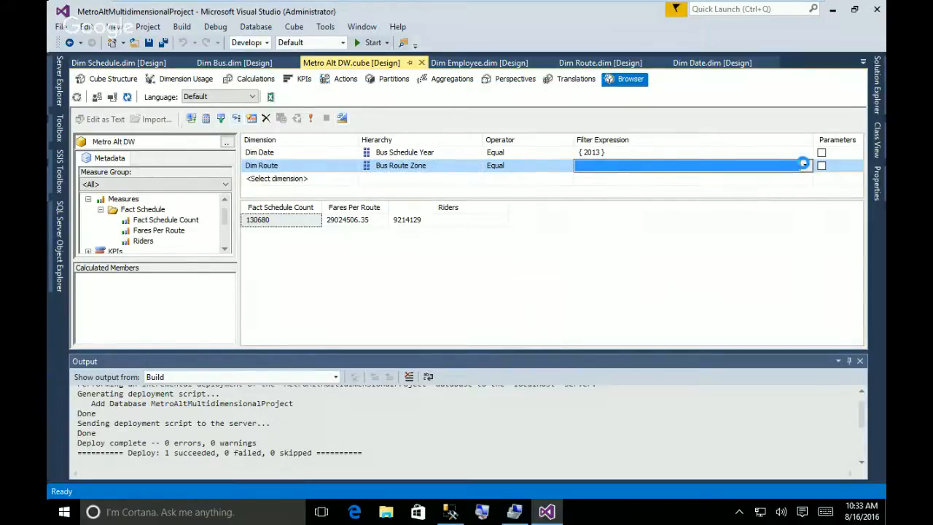
click(804, 165)
click(592, 189)
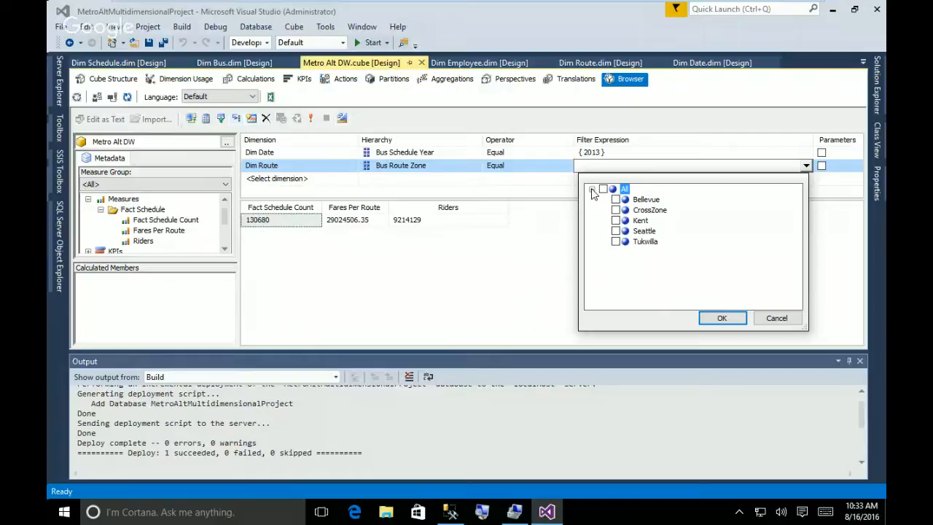
click(616, 241)
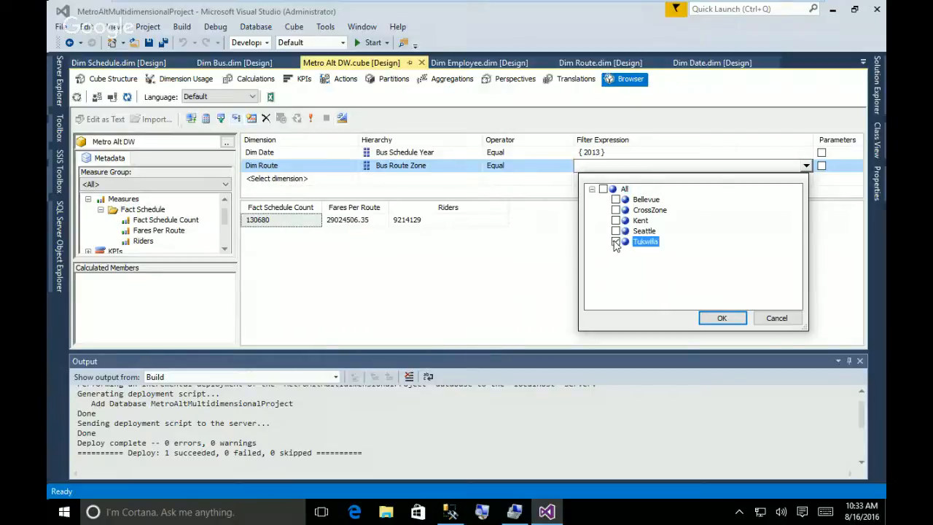
click(721, 316)
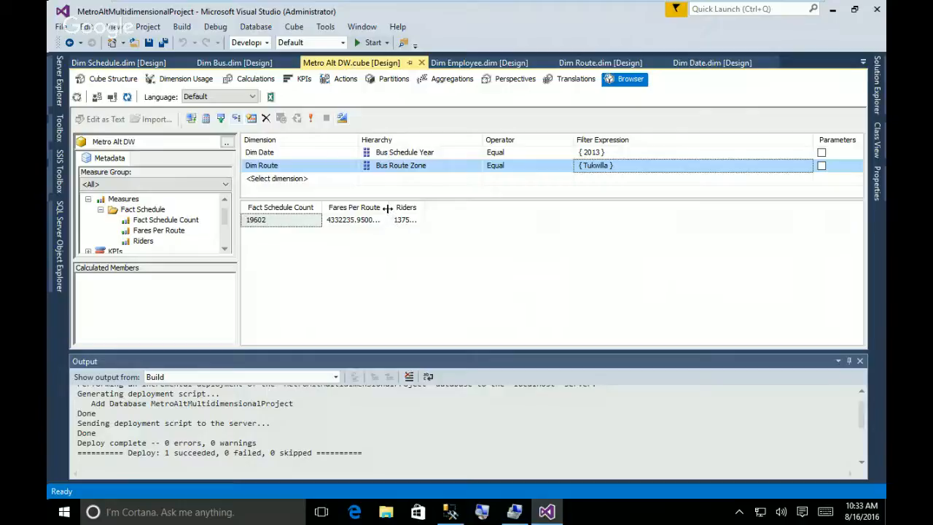
drag(388, 208, 464, 208)
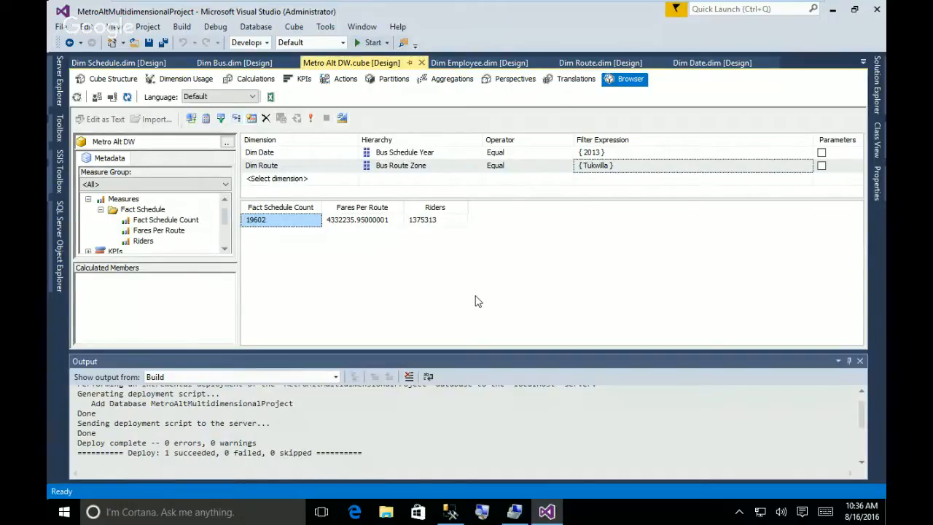
Add a third filter in the cube browser on Dim Date with the Bus Schedule Month hierarchy and Equal operator
click(349, 181)
click(354, 180)
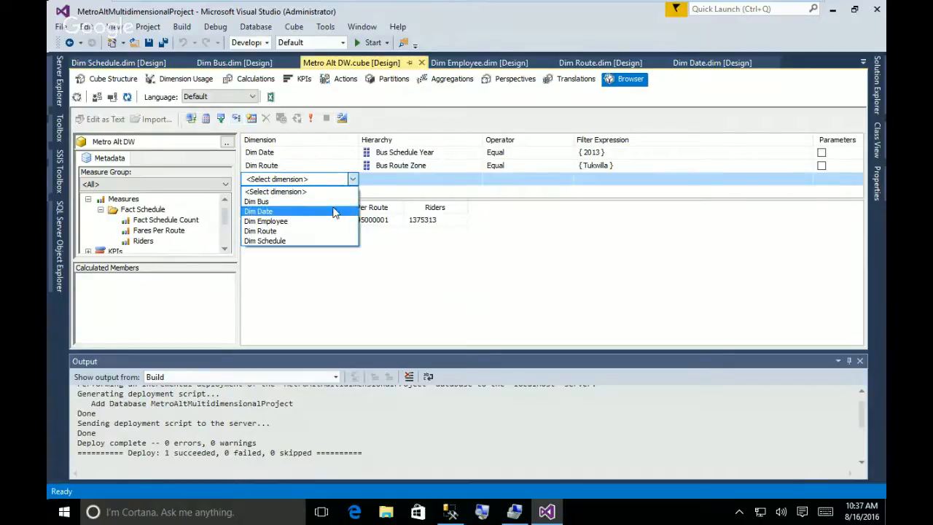
click(336, 211)
click(397, 184)
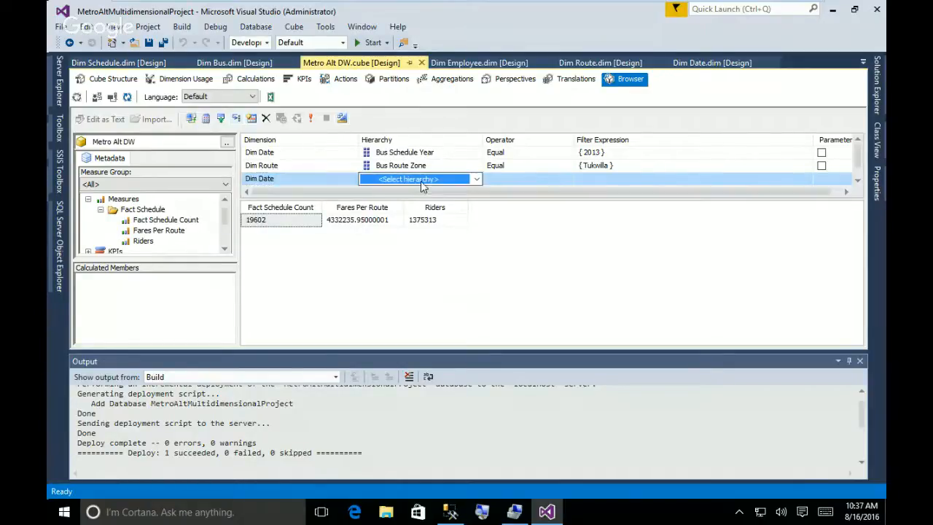
click(475, 180)
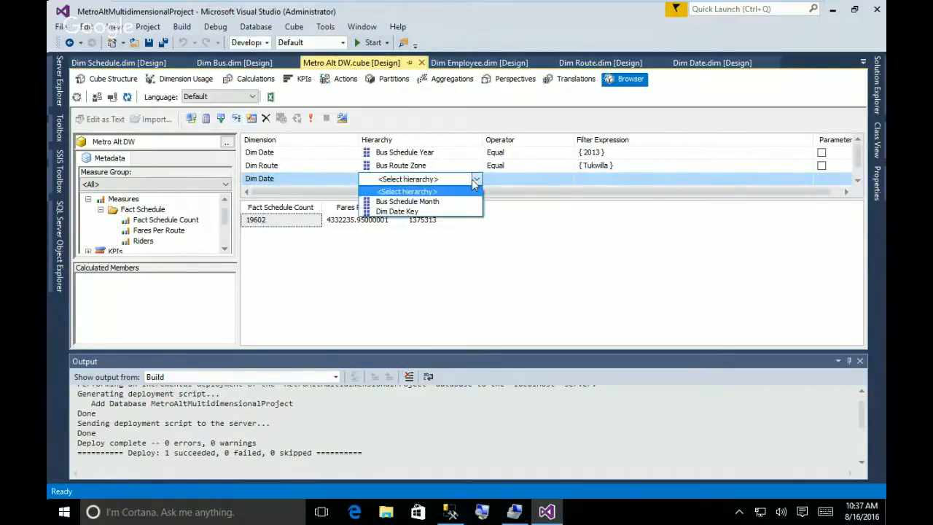
click(441, 201)
click(530, 179)
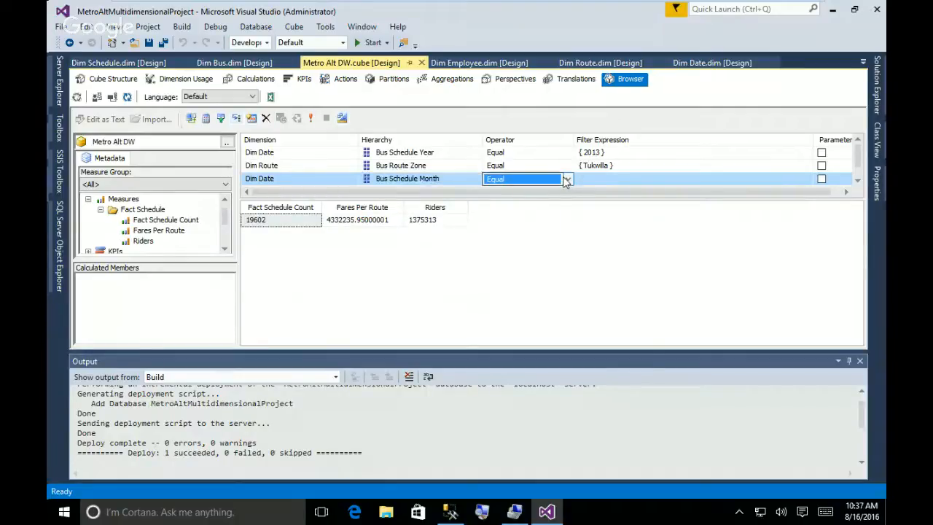
click(567, 179)
click(496, 191)
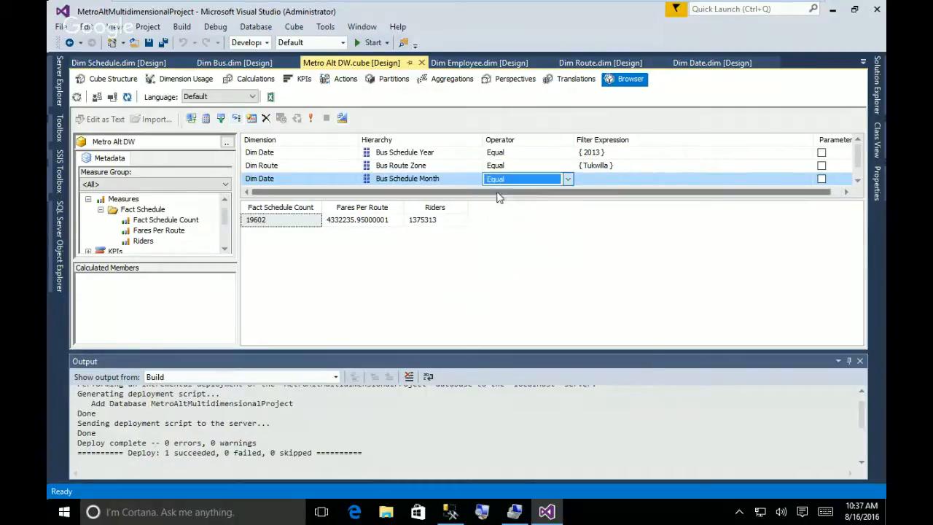
Set the filter expression of the Bus Schedule Month filter to month 6
click(605, 178)
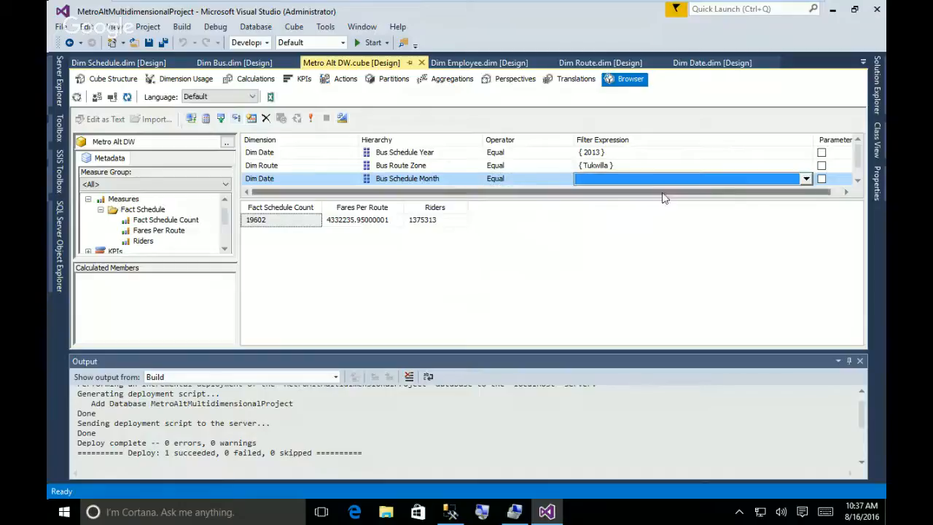
click(806, 178)
click(591, 202)
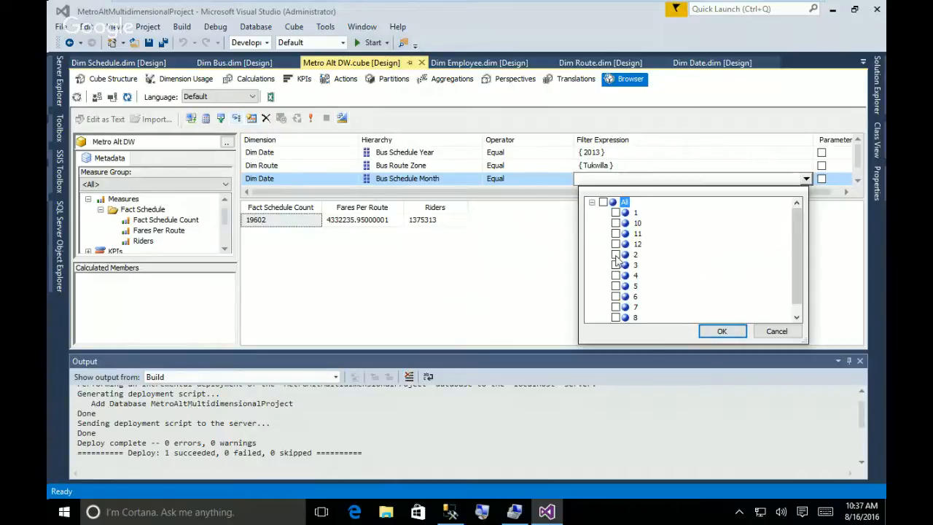
click(616, 296)
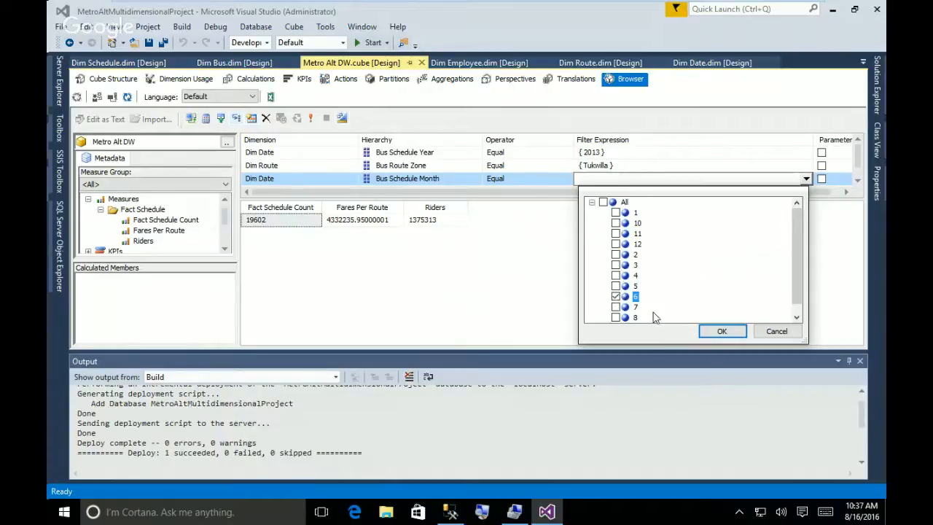
click(720, 331)
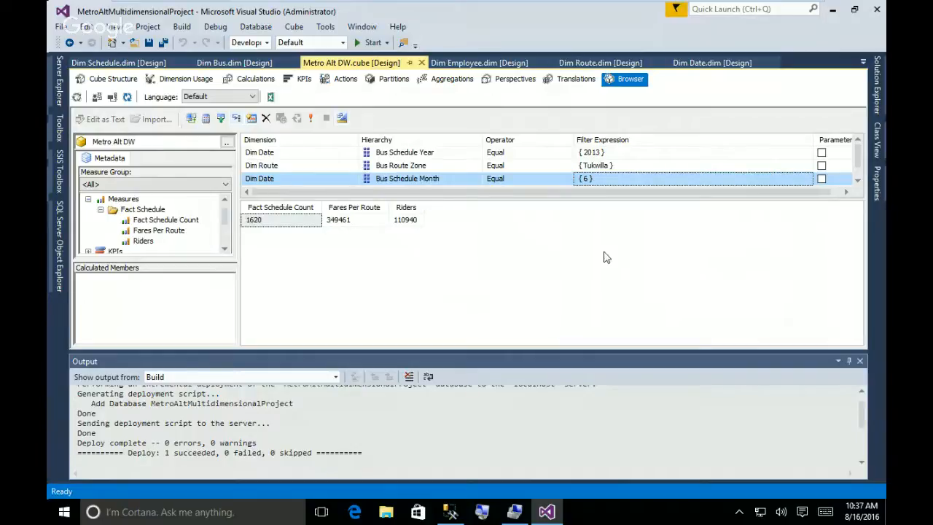
click(576, 253)
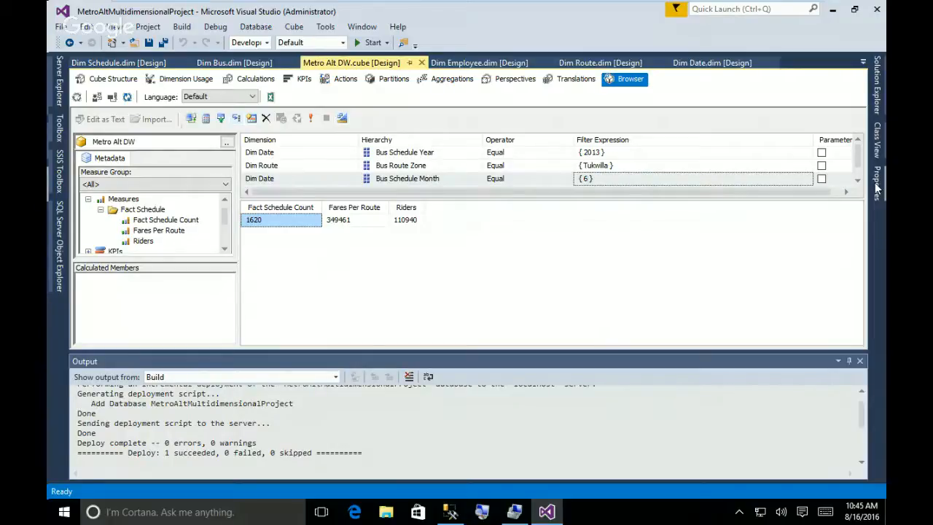
Open the Dim Route dimension and add BusRouteKey from the DimRoute table as an attribute
click(878, 84)
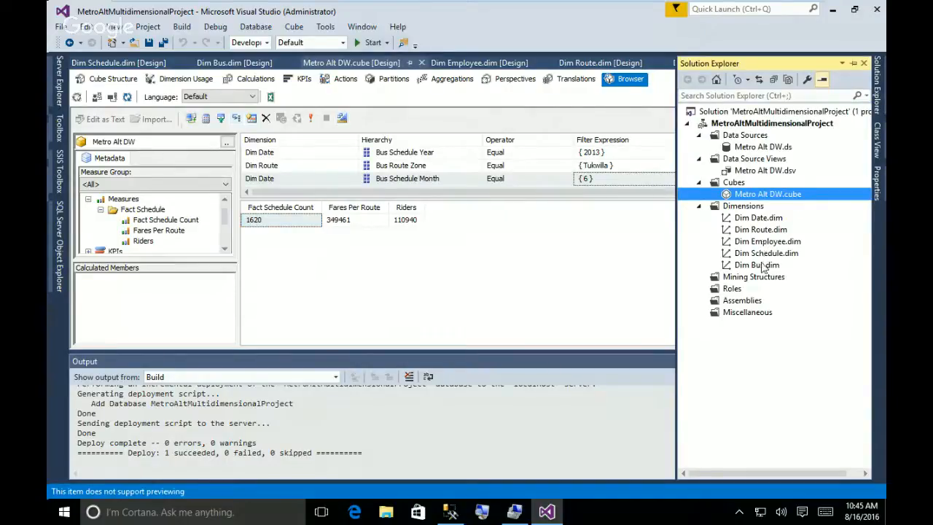
click(765, 230)
double_click(765, 230)
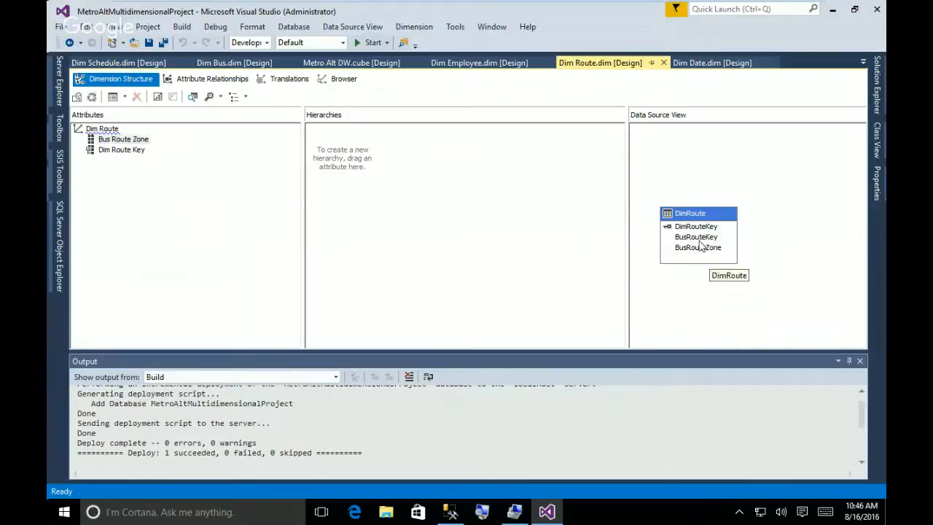
drag(696, 236, 87, 176)
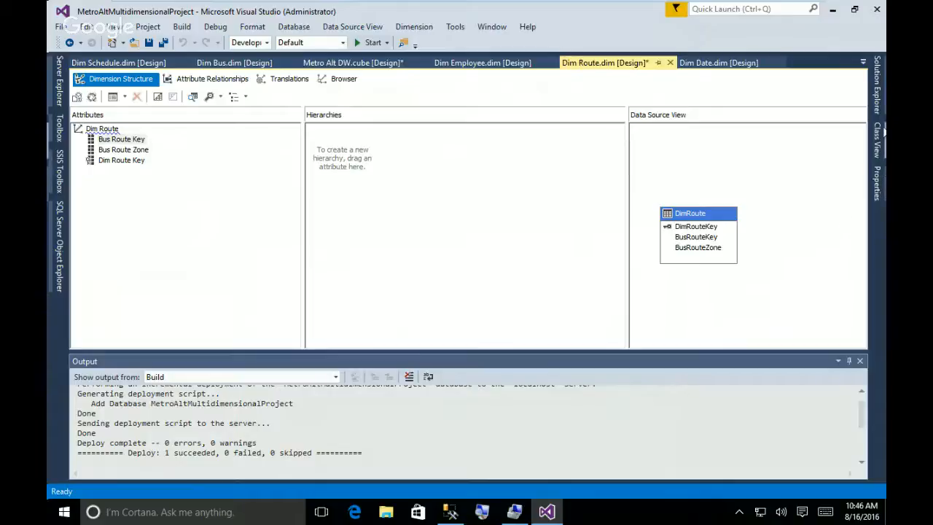
Examine the attributes of the Dim Schedule and Dim Bus dimensions
click(874, 85)
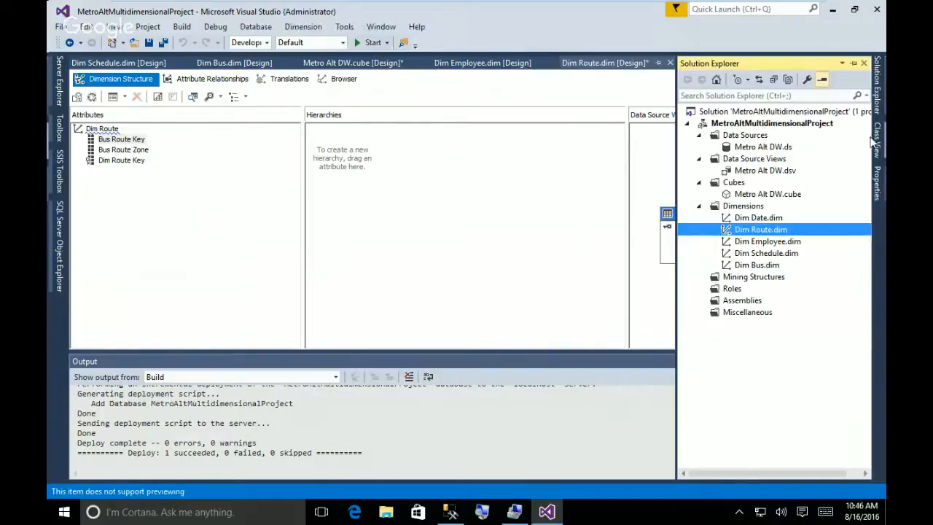
double_click(780, 253)
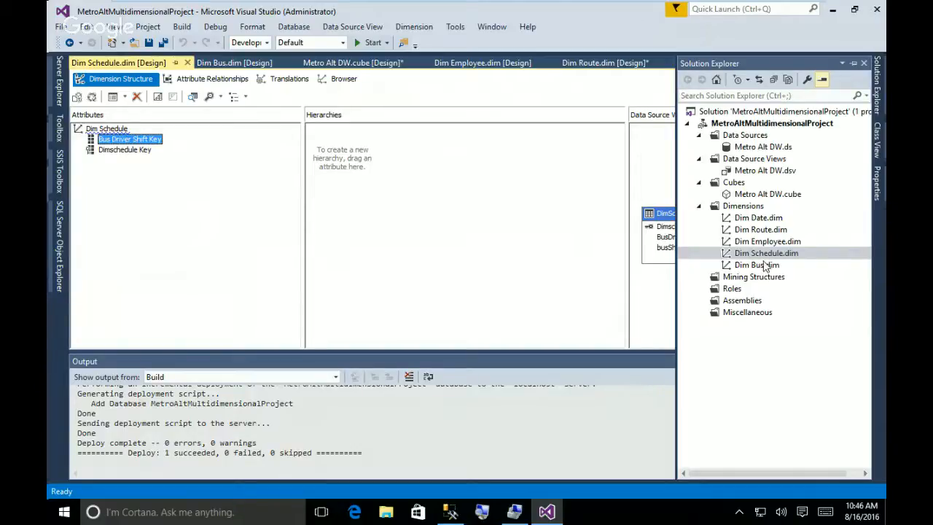
double_click(764, 266)
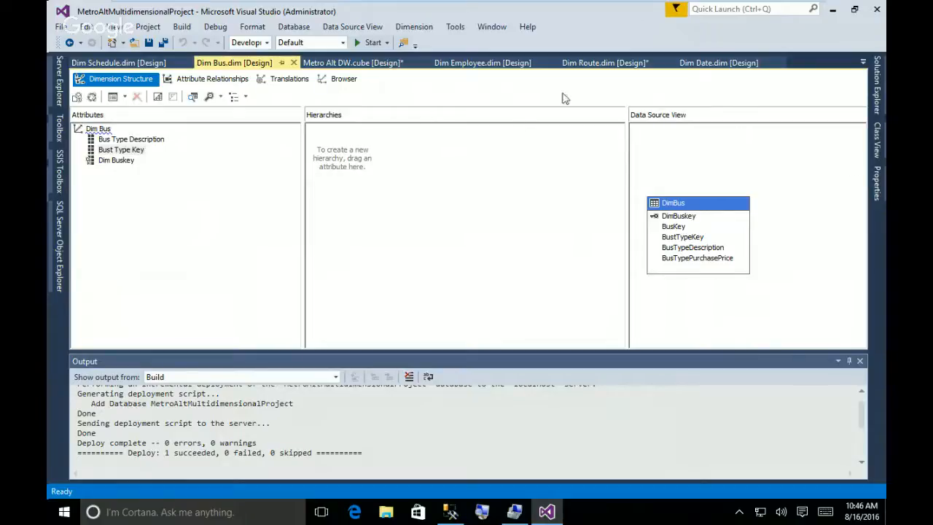
Return to the Metro Alt DW cube browser and add a Dim Bus filter with the Bus Type Description hierarchy and Equal operator
click(339, 80)
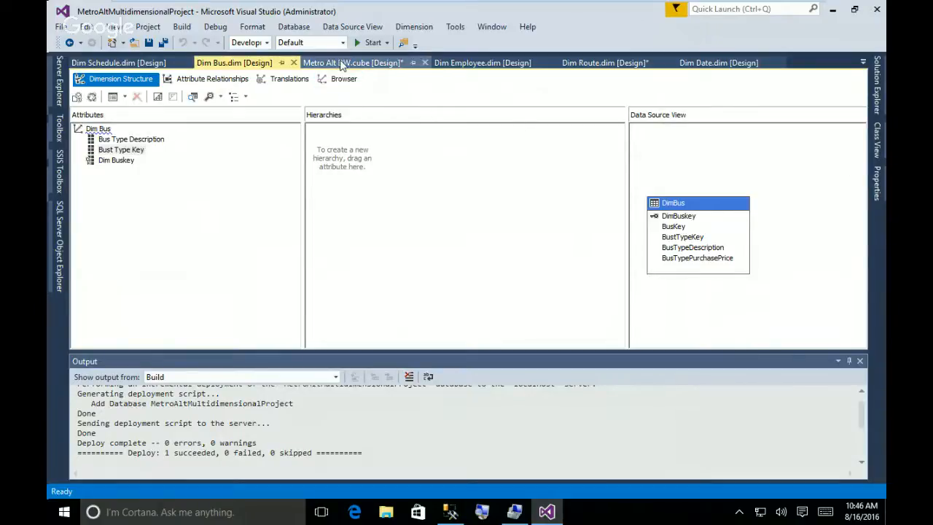
click(341, 63)
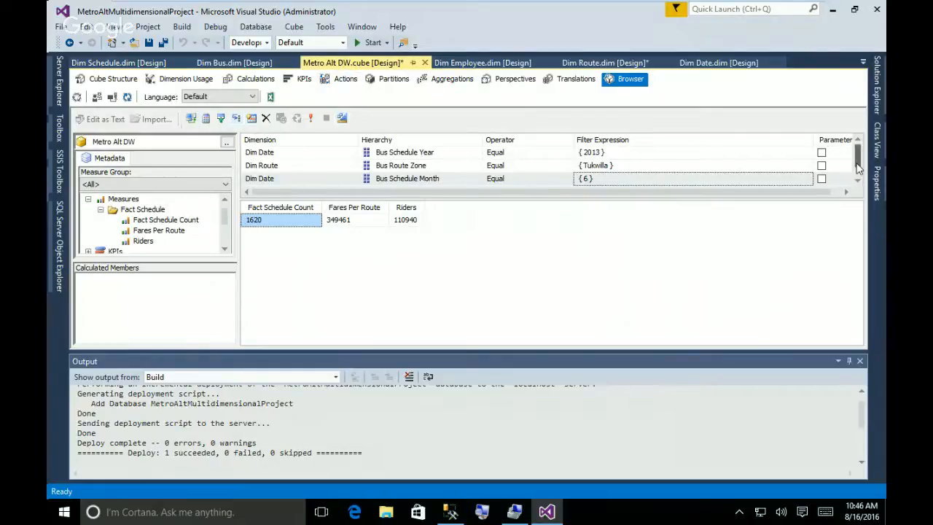
drag(857, 158, 856, 170)
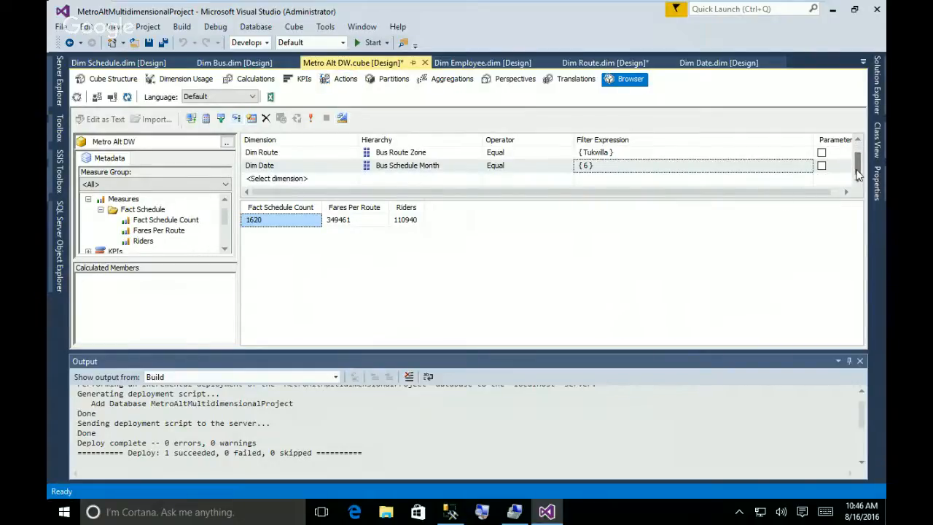
click(344, 179)
click(352, 179)
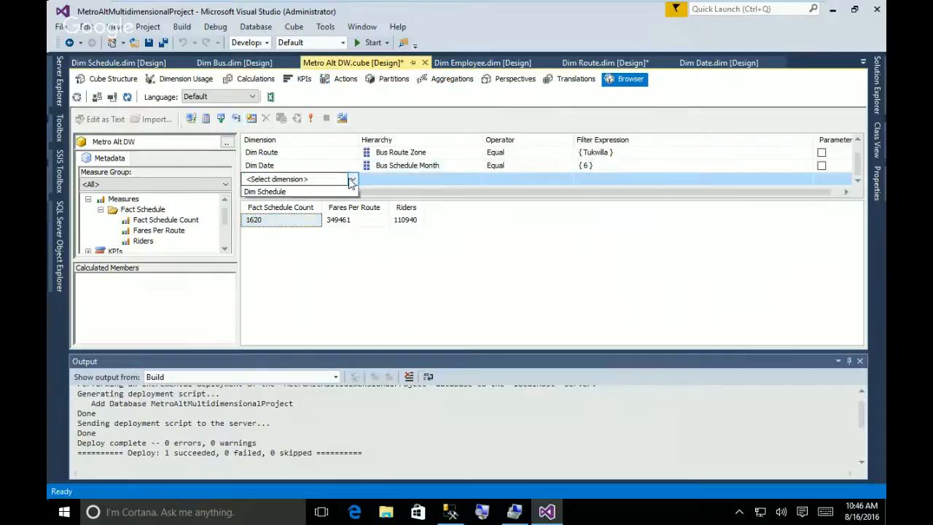
click(333, 202)
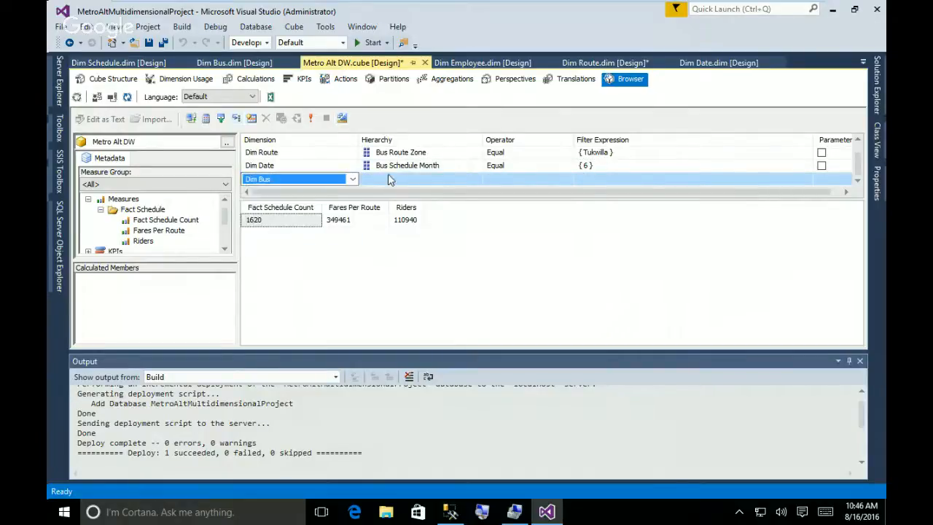
click(445, 182)
click(476, 179)
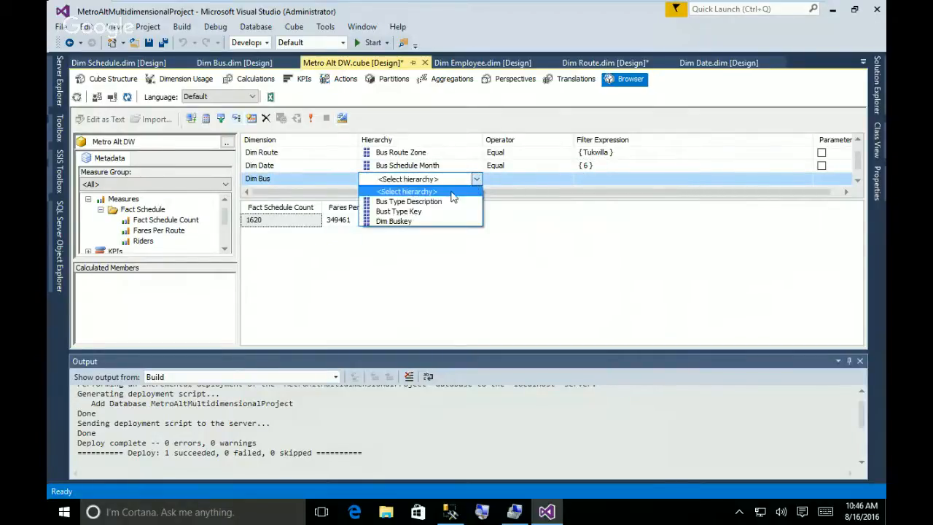
click(409, 201)
click(557, 179)
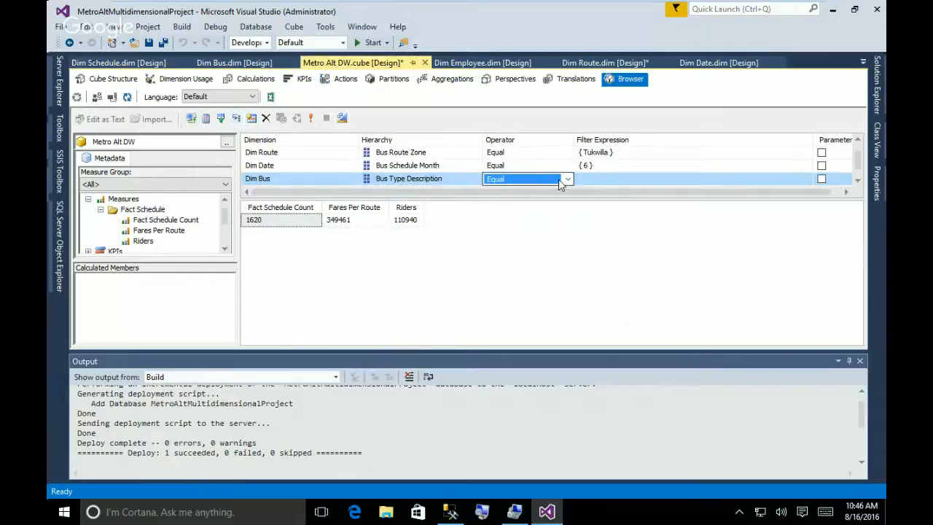
click(567, 180)
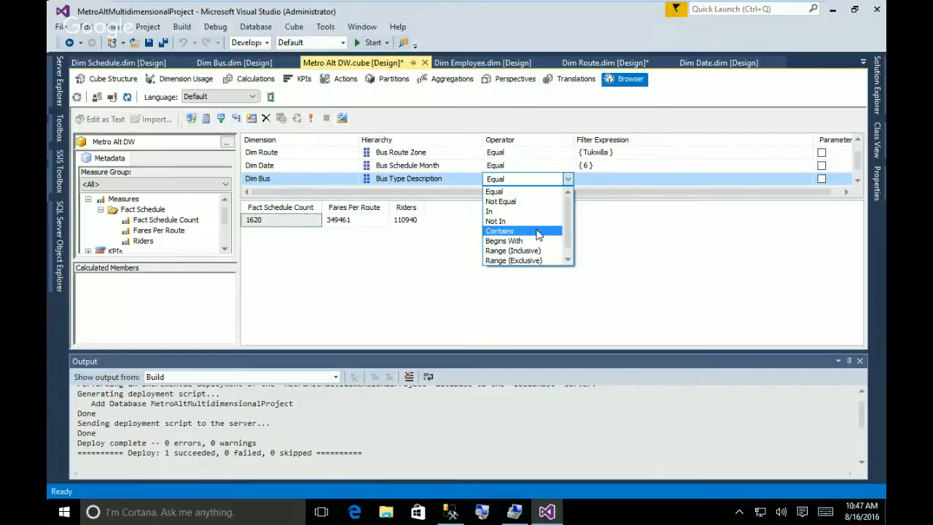
click(610, 179)
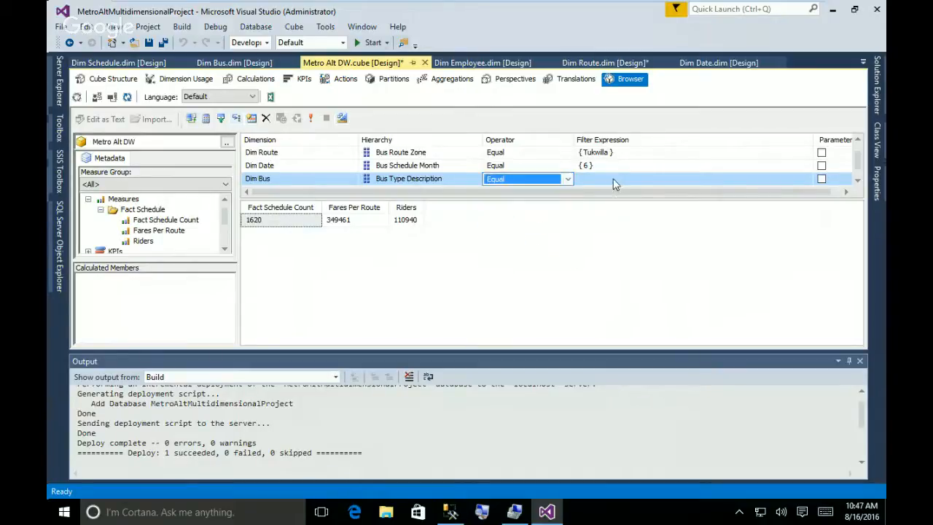
Set the filter expression of the Bus Type Description filter to Double length Diesel
click(796, 182)
click(806, 179)
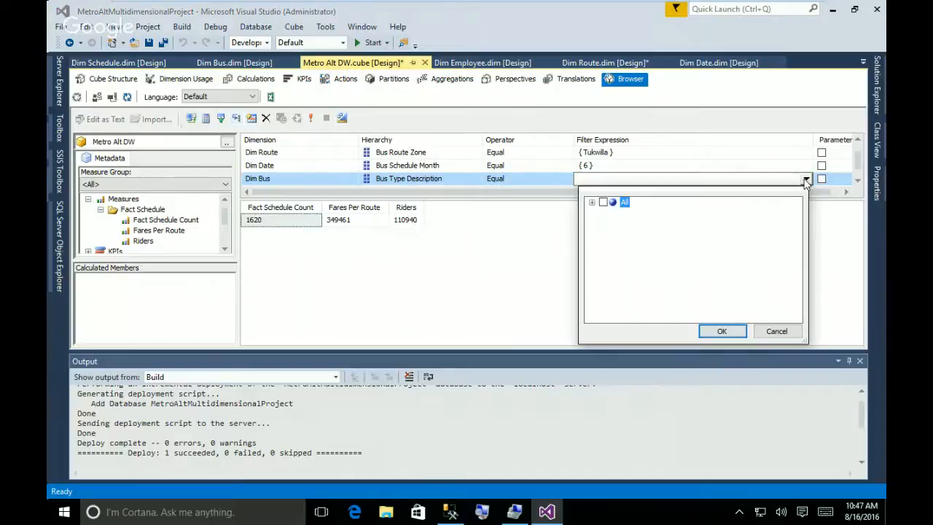
click(592, 202)
click(615, 212)
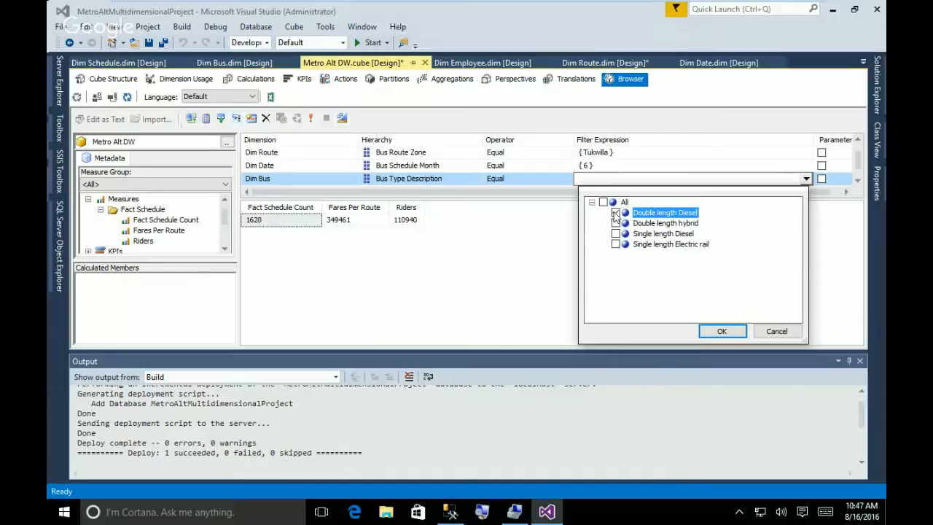
click(721, 332)
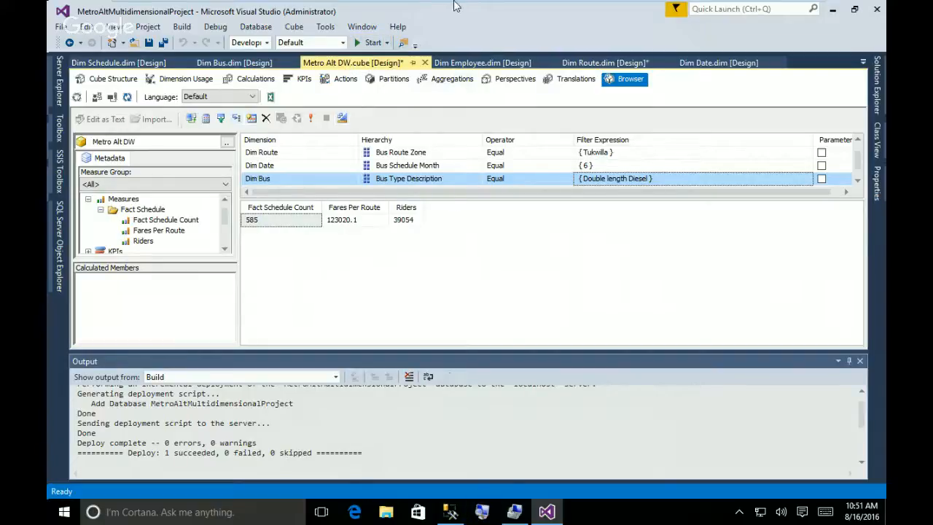
click(484, 11)
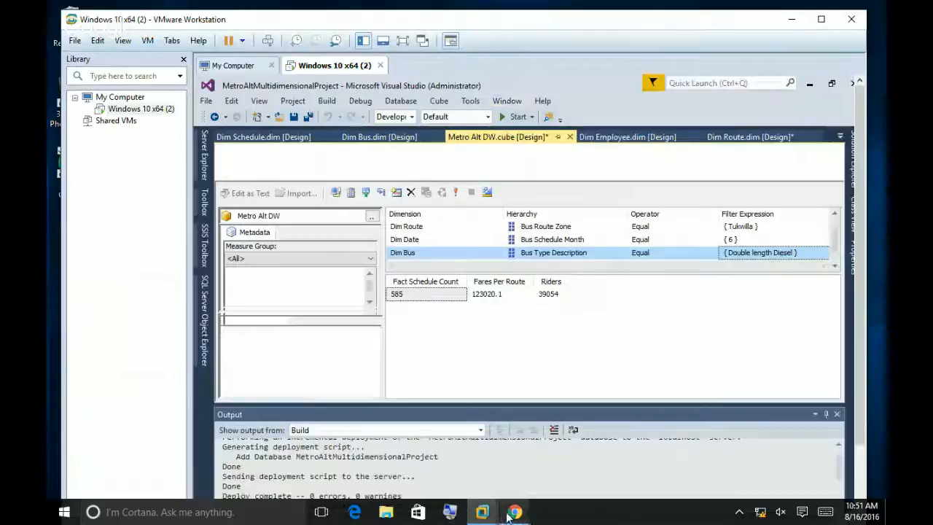
mouse_move(509, 516)
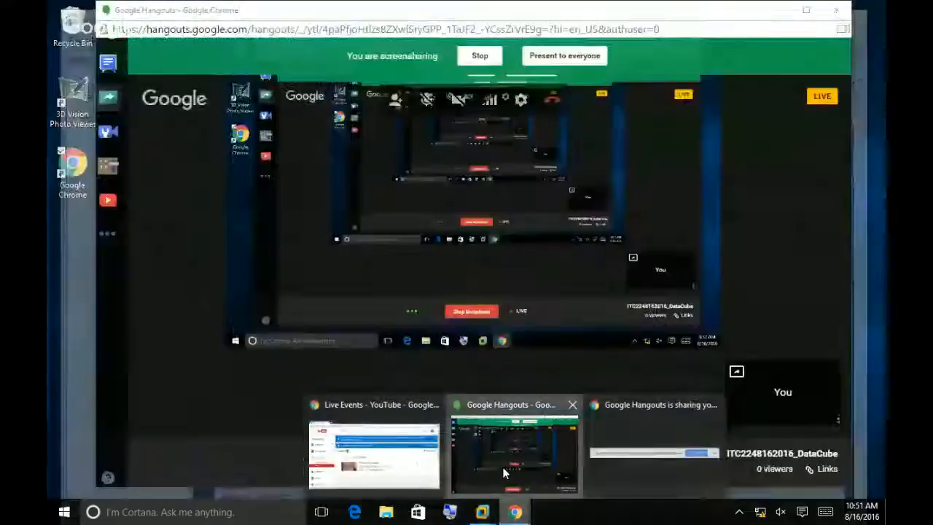
click(488, 474)
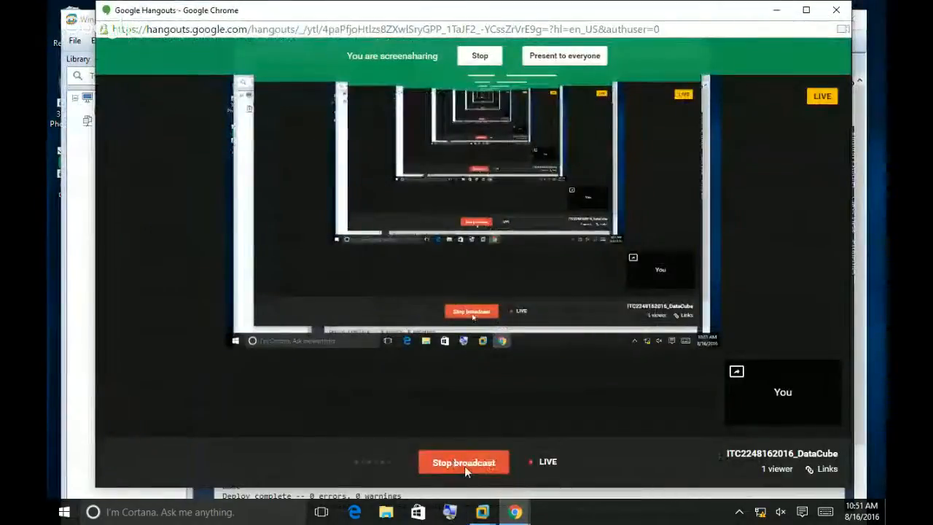
click(464, 466)
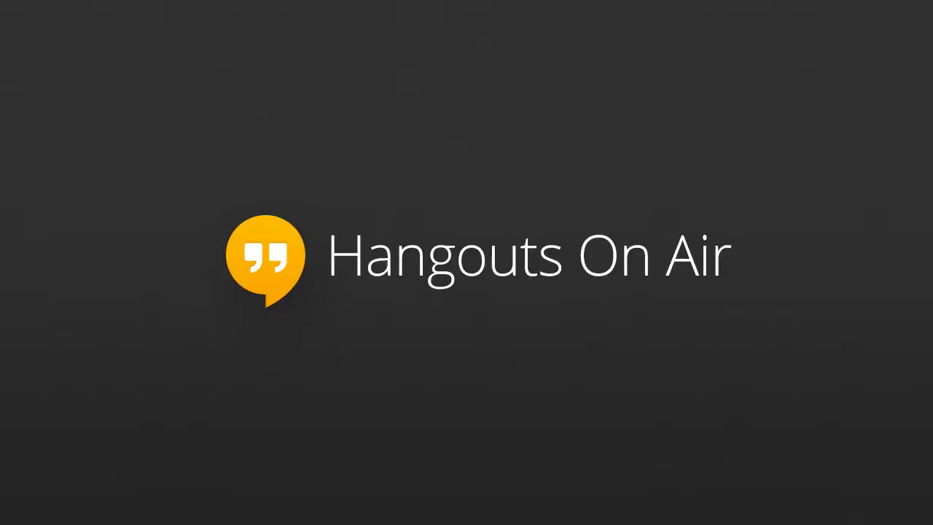